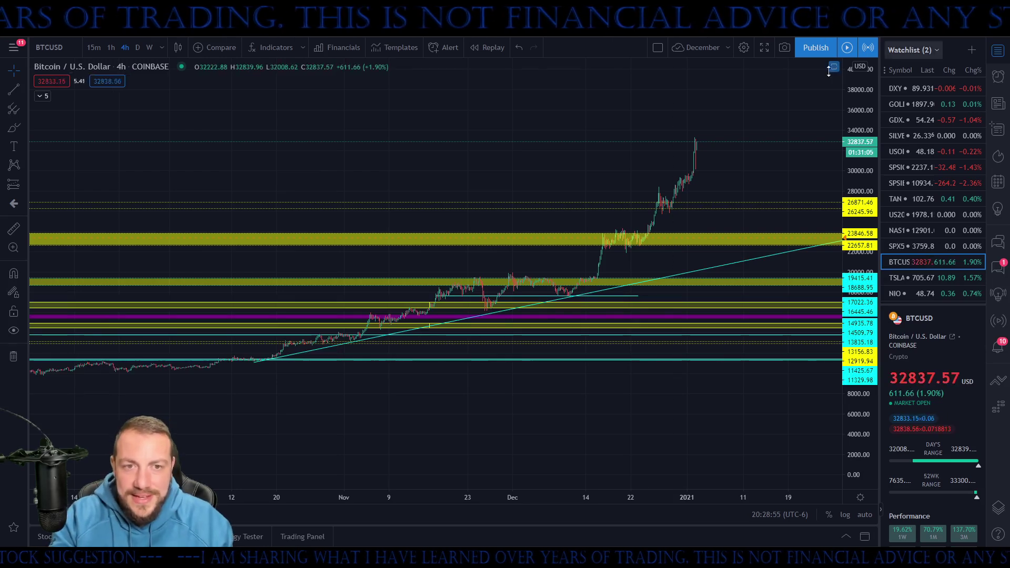
pyautogui.scroll(2, 730, 151)
pyautogui.scroll(1, 730, 151)
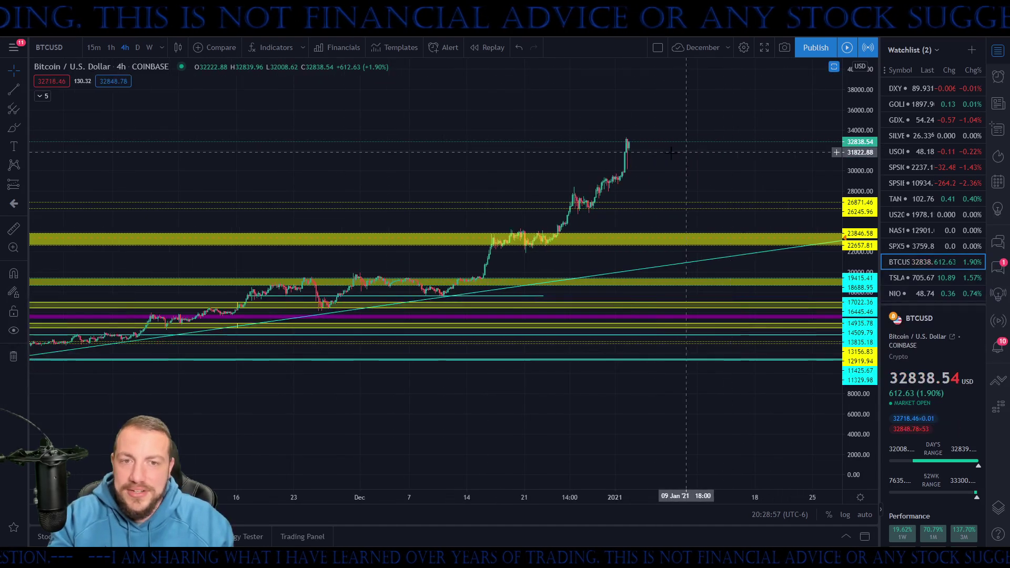
pyautogui.moveTo(680, 154); pyautogui.dragTo(793, 182)
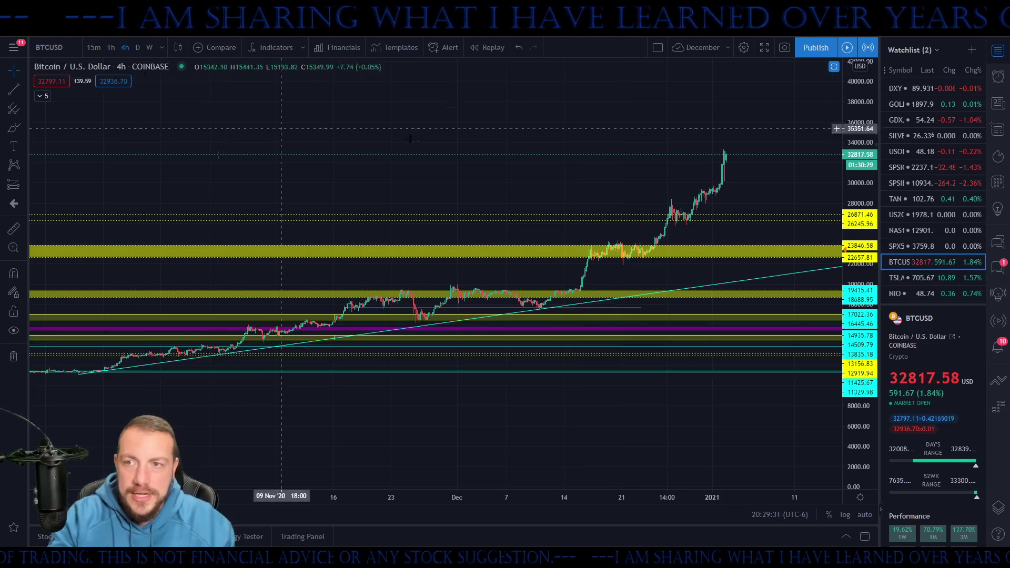
pyautogui.moveTo(580, 143); pyautogui.dragTo(581, 131)
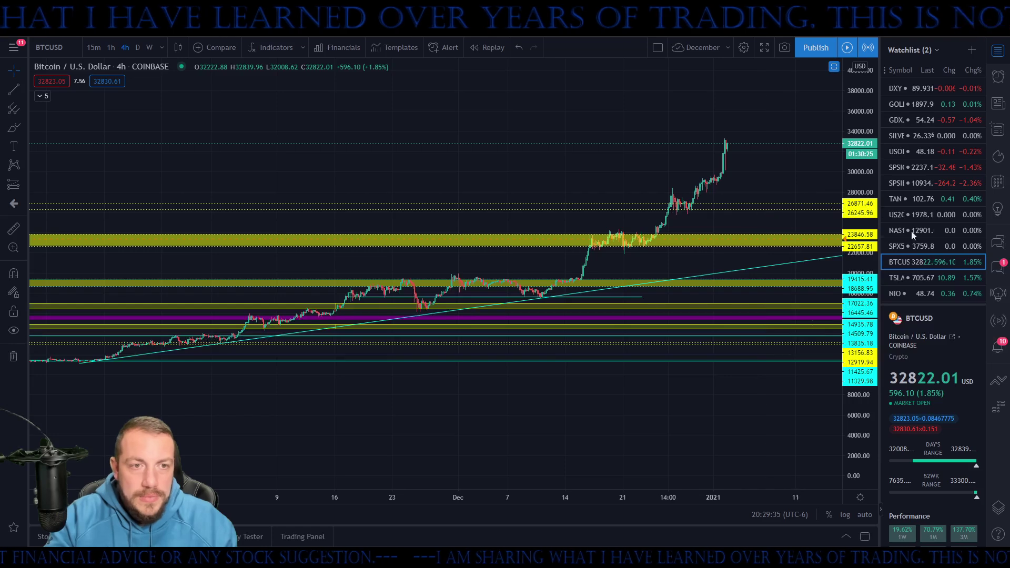
pyautogui.scroll(3, 751, 170)
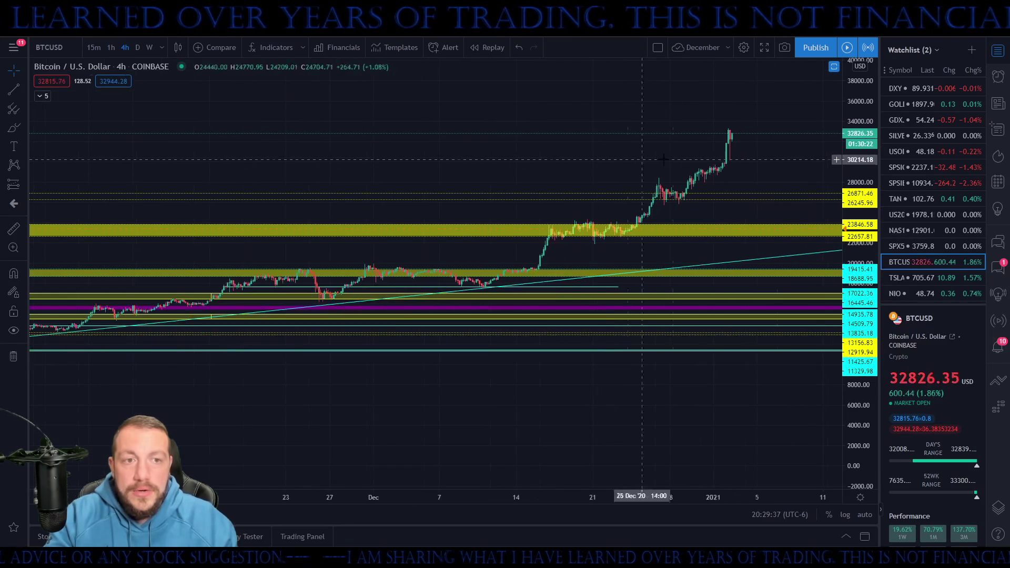
# Open the US2000USD chart from the watchlist and examine its recent price action against the marked levels
pyautogui.click(900, 217)
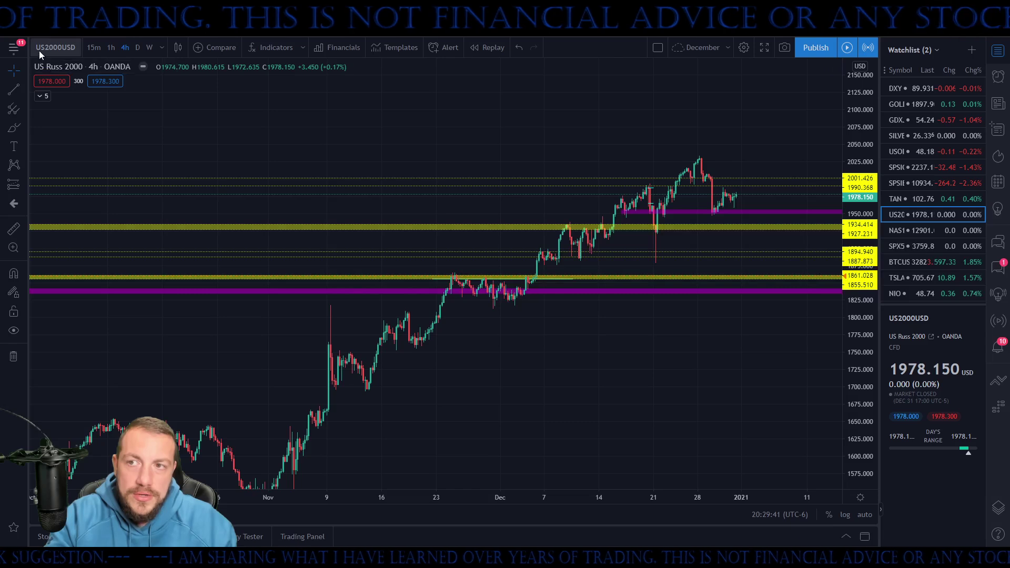
pyautogui.moveTo(565, 147); pyautogui.dragTo(589, 126)
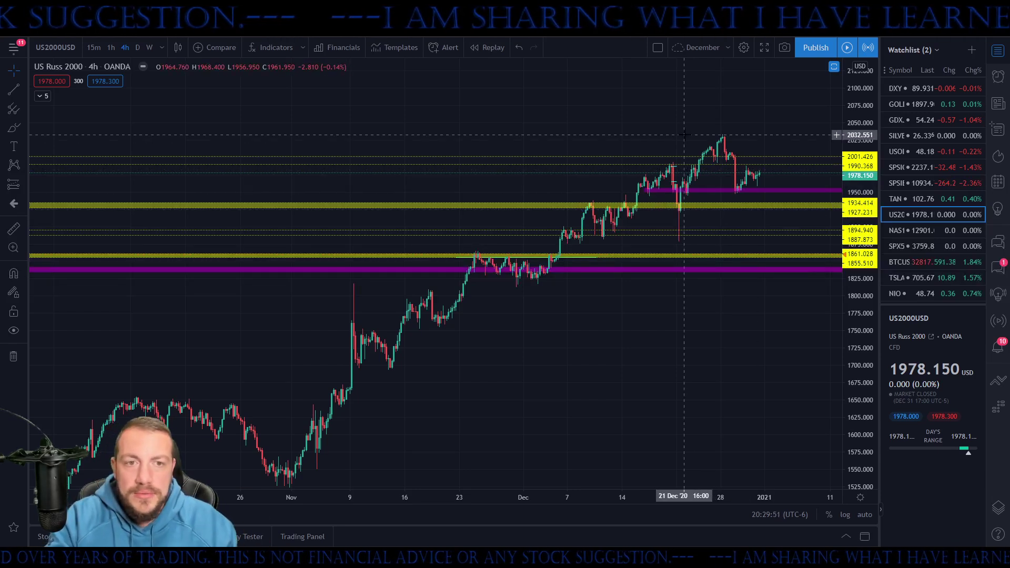
pyautogui.moveTo(678, 133); pyautogui.dragTo(660, 106)
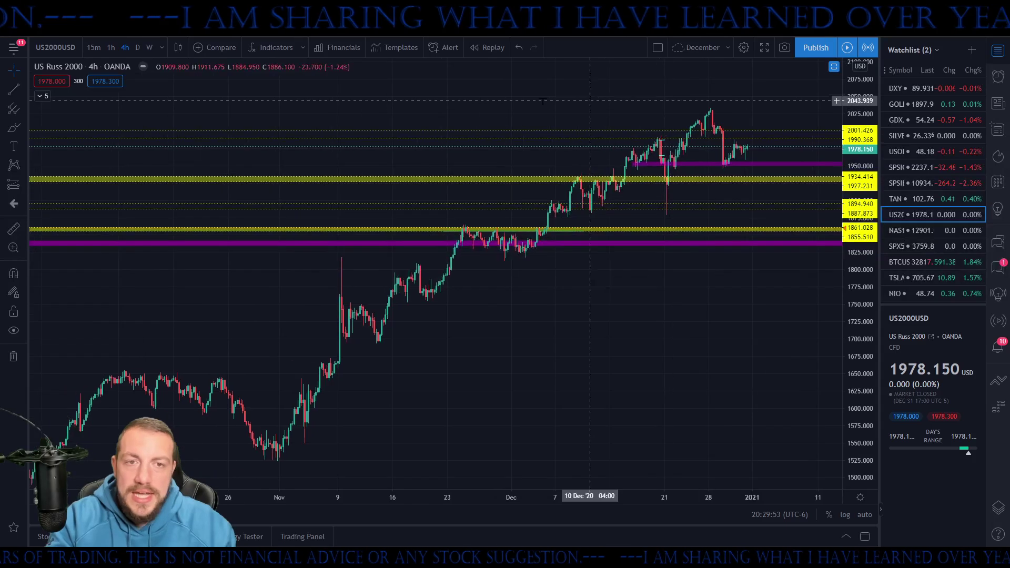
pyautogui.moveTo(581, 100); pyautogui.dragTo(582, 96)
pyautogui.moveTo(707, 354); pyautogui.dragTo(736, 347)
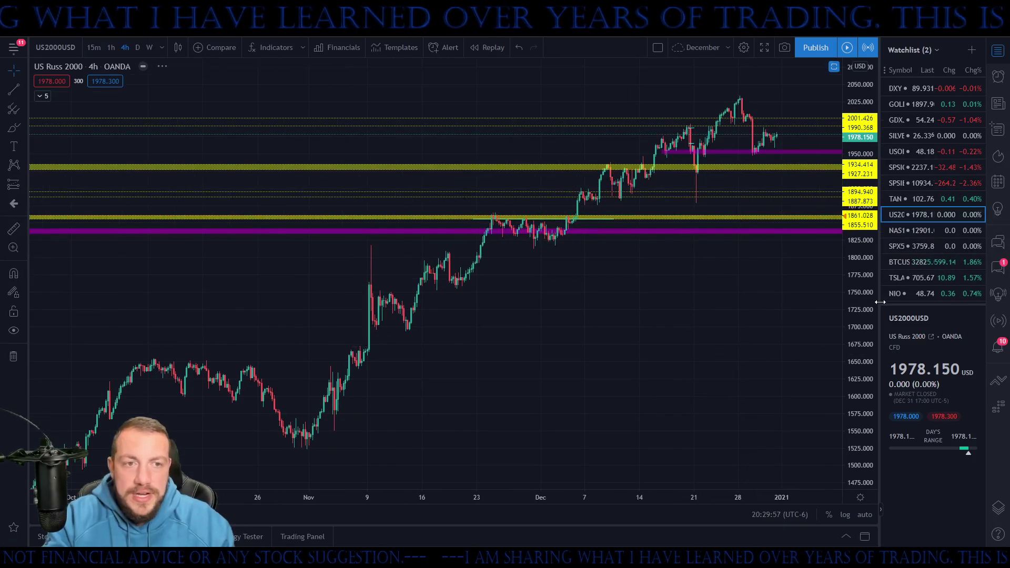
pyautogui.moveTo(762, 291); pyautogui.dragTo(766, 304)
pyautogui.moveTo(854, 290); pyautogui.dragTo(834, 388)
pyautogui.scroll(3, 753, 356)
pyautogui.moveTo(664, 357); pyautogui.dragTo(700, 381)
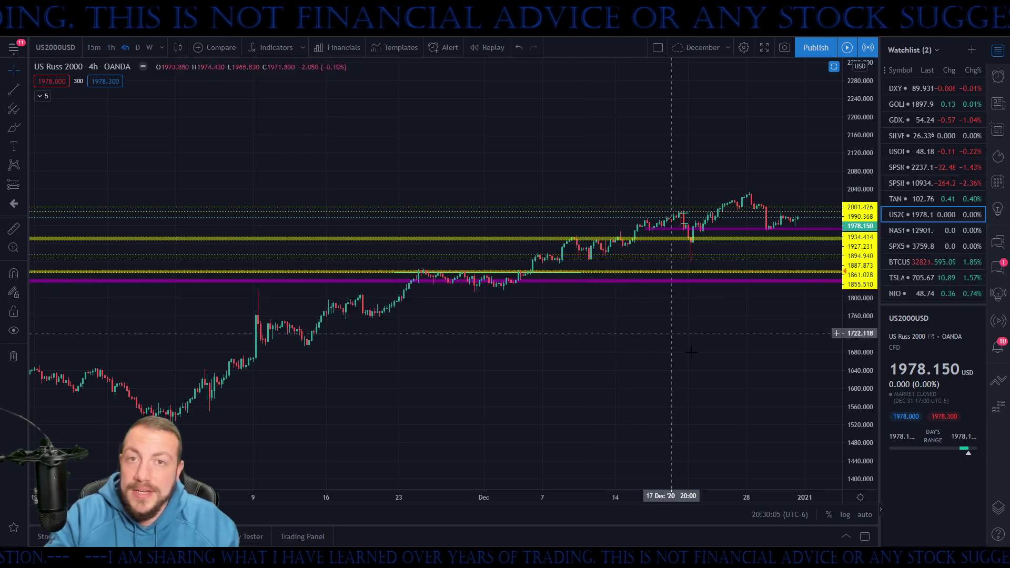
pyautogui.moveTo(719, 356); pyautogui.dragTo(704, 357)
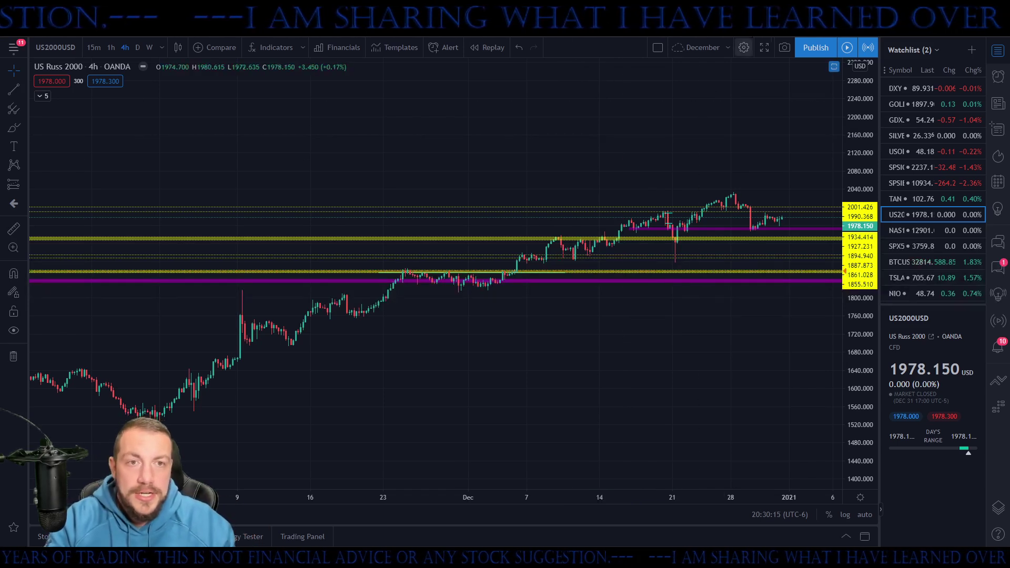
# Create a new chart layout and rename it January
pyautogui.click(727, 48)
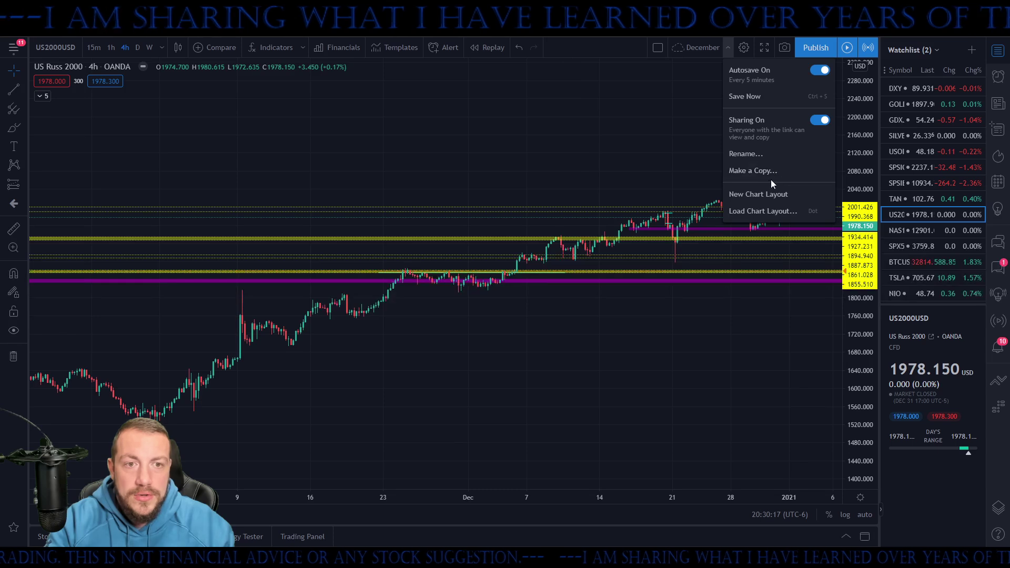
pyautogui.click(753, 193)
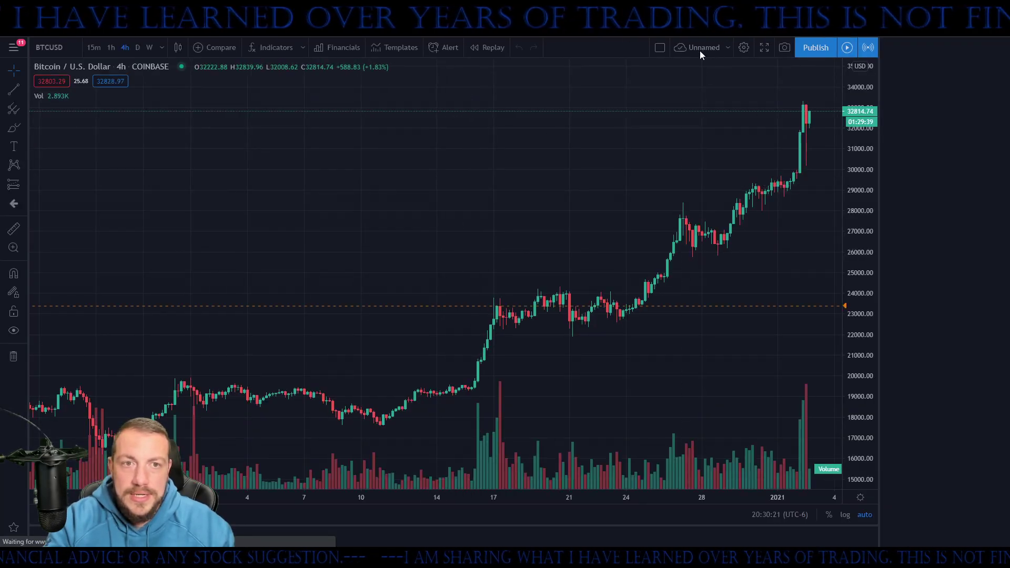
pyautogui.click(728, 47)
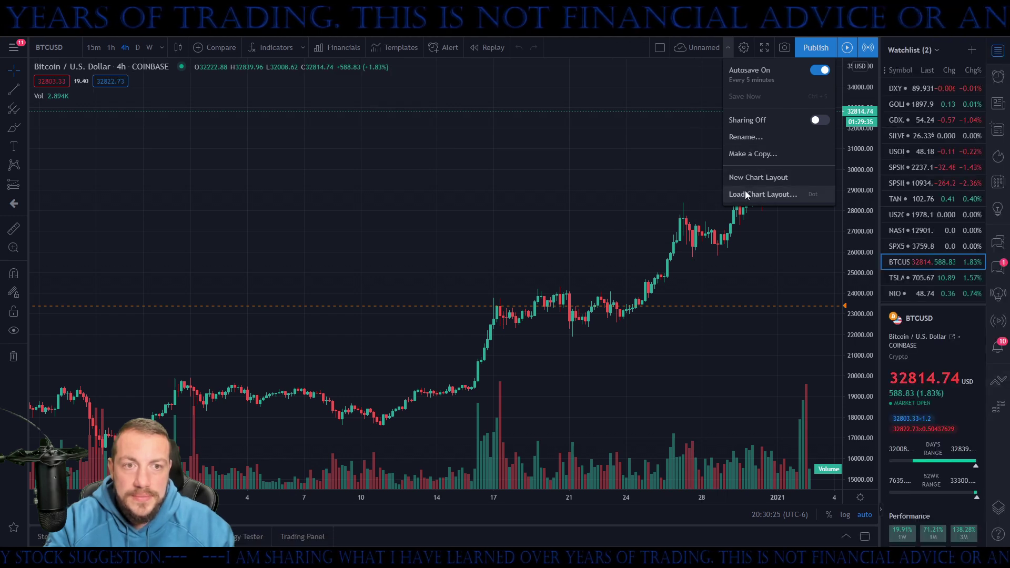
pyautogui.click(755, 138)
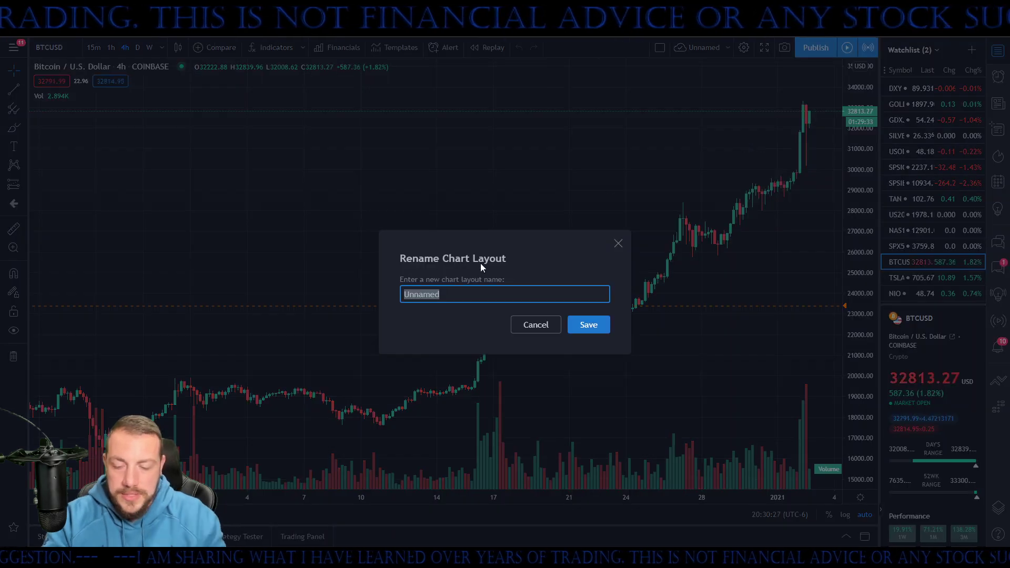
pyautogui.write('Jan')
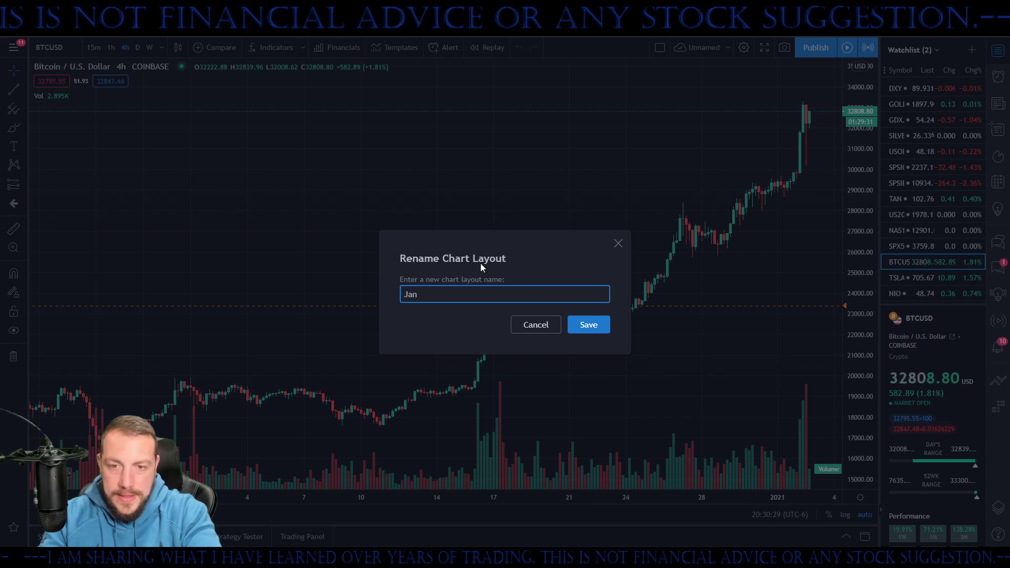
pyautogui.write('uary')
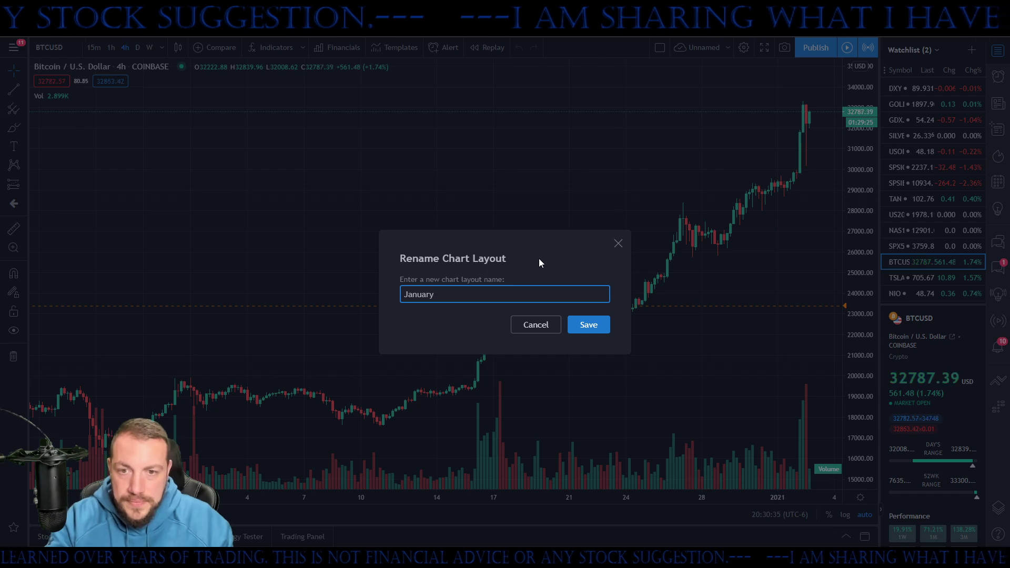
pyautogui.click(589, 325)
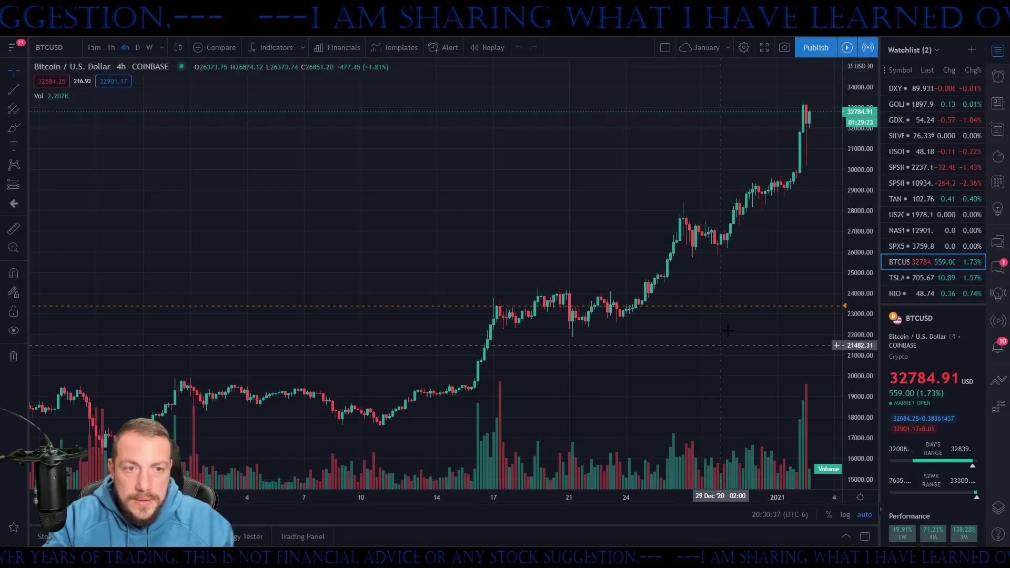
# Check several watchlist charts in the January layout, including crude oil, GDXJ and US2000USD
pyautogui.moveTo(727, 330); pyautogui.dragTo(653, 308)
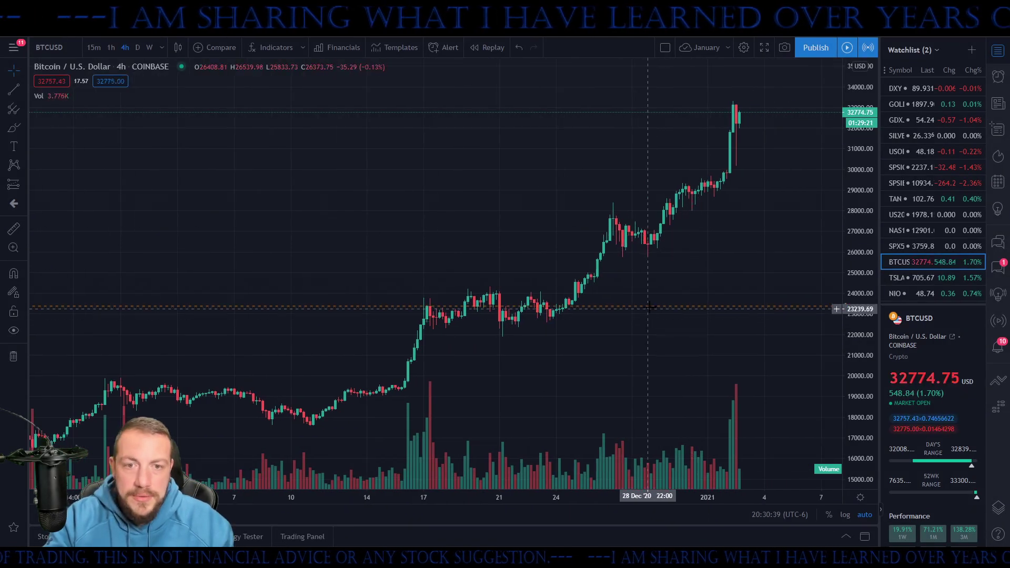
pyautogui.click(923, 92)
pyautogui.click(935, 151)
pyautogui.click(920, 120)
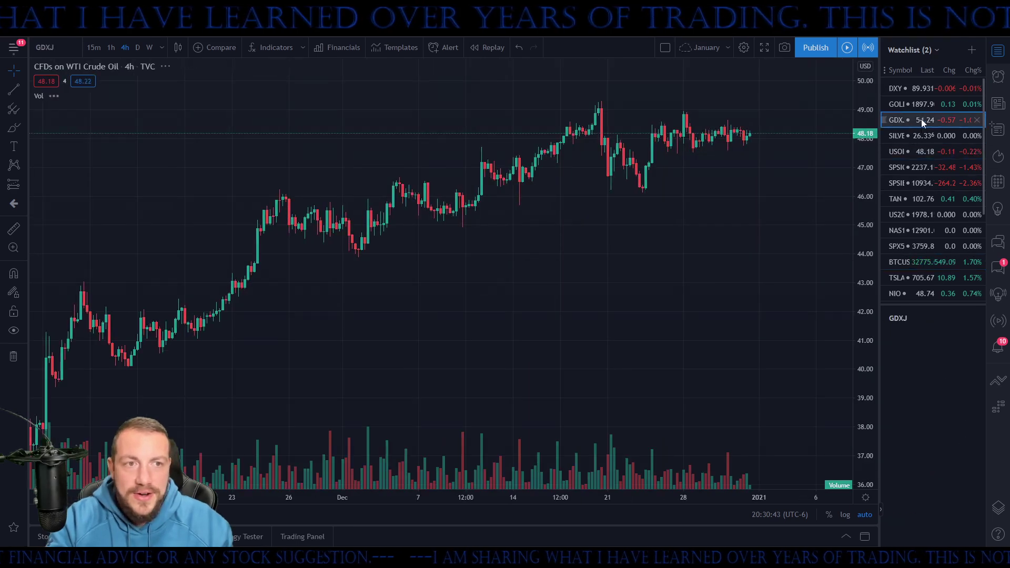
pyautogui.click(920, 105)
pyautogui.click(923, 168)
pyautogui.click(913, 214)
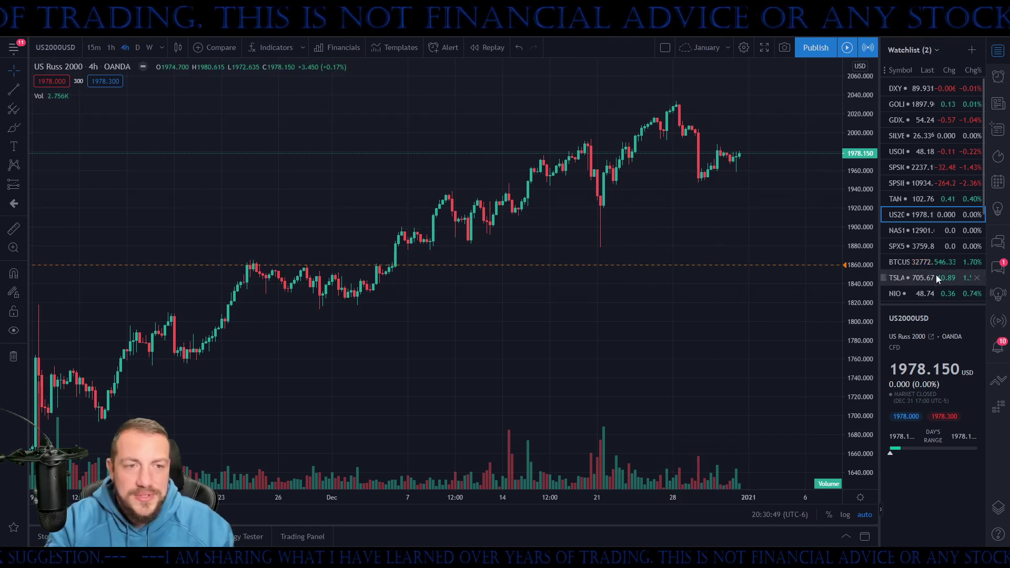
# Return to the BTCUSD chart and delete its price alert, confirming the removal
pyautogui.click(932, 260)
pyautogui.rightClick(685, 306)
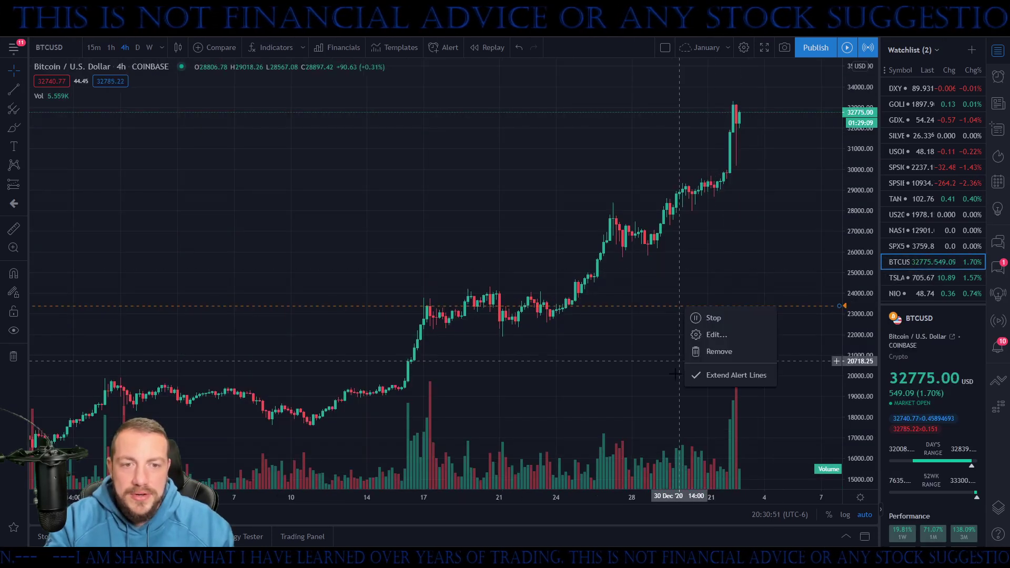
pyautogui.click(724, 352)
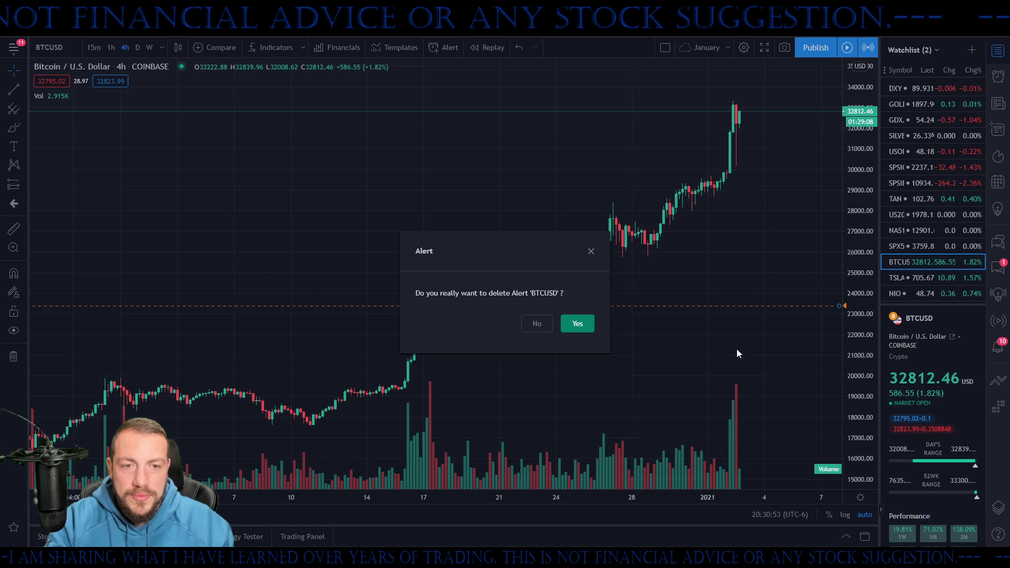
pyautogui.click(577, 325)
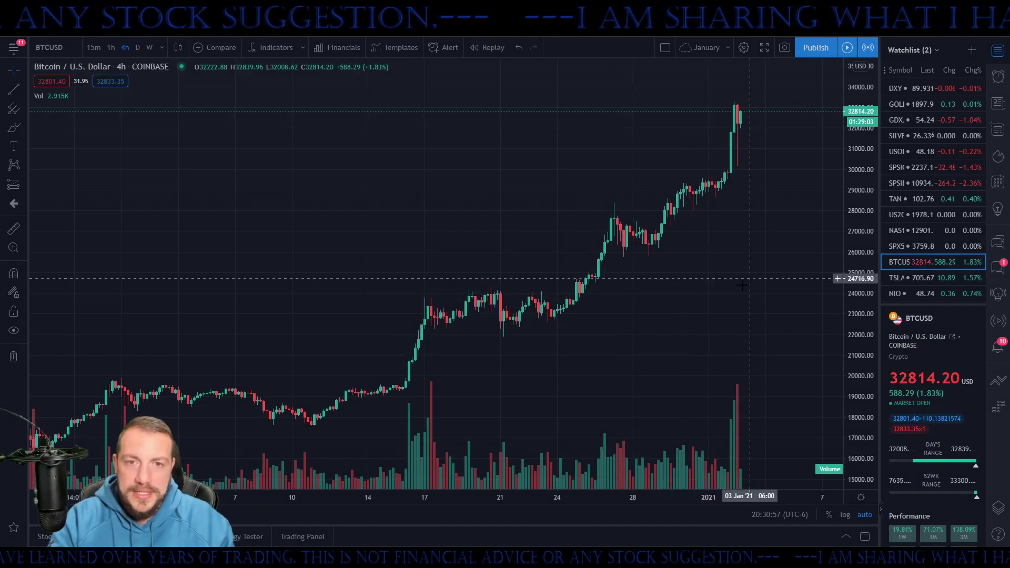
# Remove the Volume indicator from the BTCUSD chart
pyautogui.moveTo(699, 281); pyautogui.dragTo(715, 271)
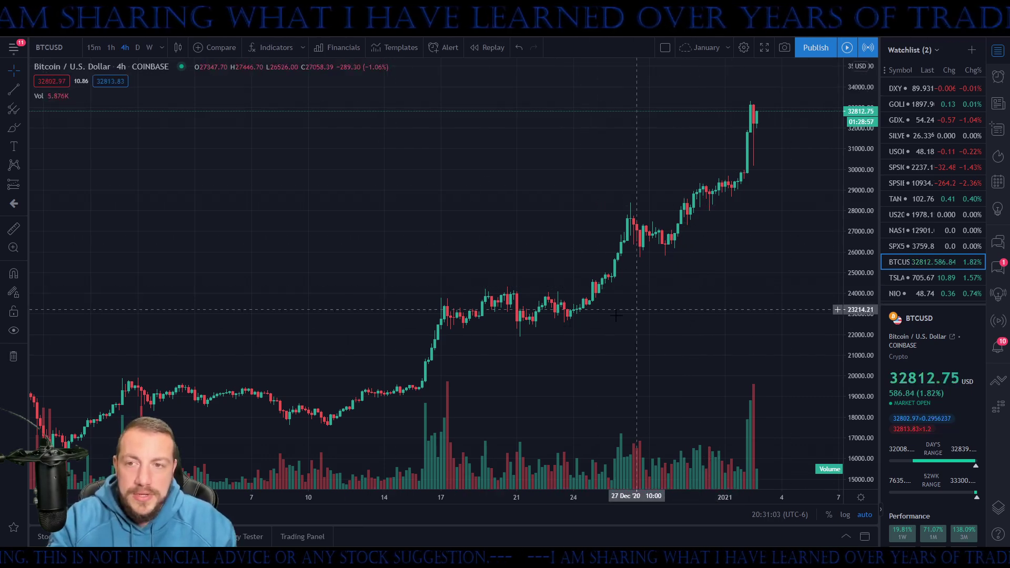
pyautogui.click(425, 445)
pyautogui.press('Delete')
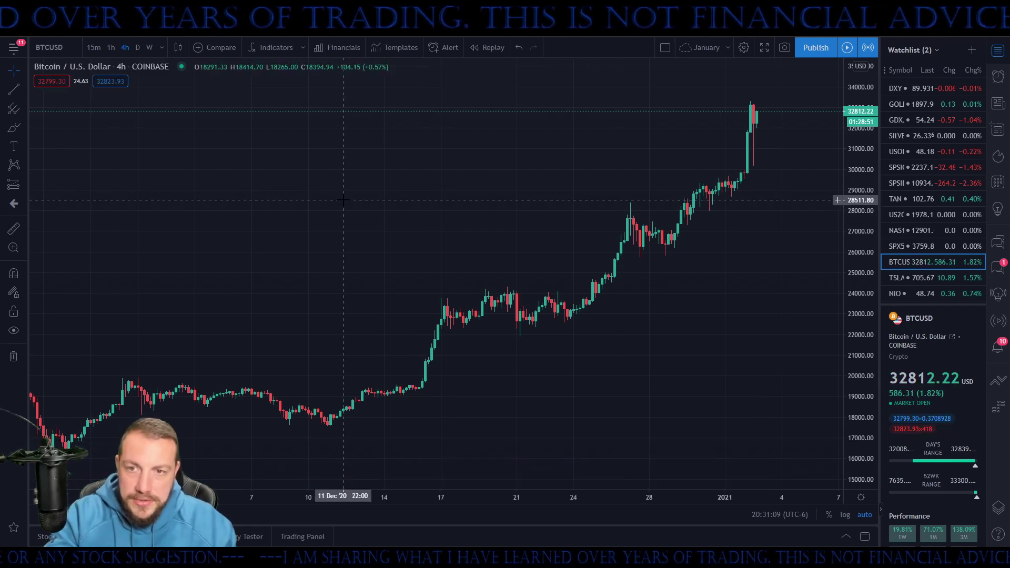
# Place five horizontal lines on the BTCUSD chart at about 28511.80, 25608.31, 23519.84, 26678.02 and 29479.62
pyautogui.hotkey('alt', 'h')
pyautogui.hotkey('alt', 'h')
pyautogui.hotkey('alt', 'h')
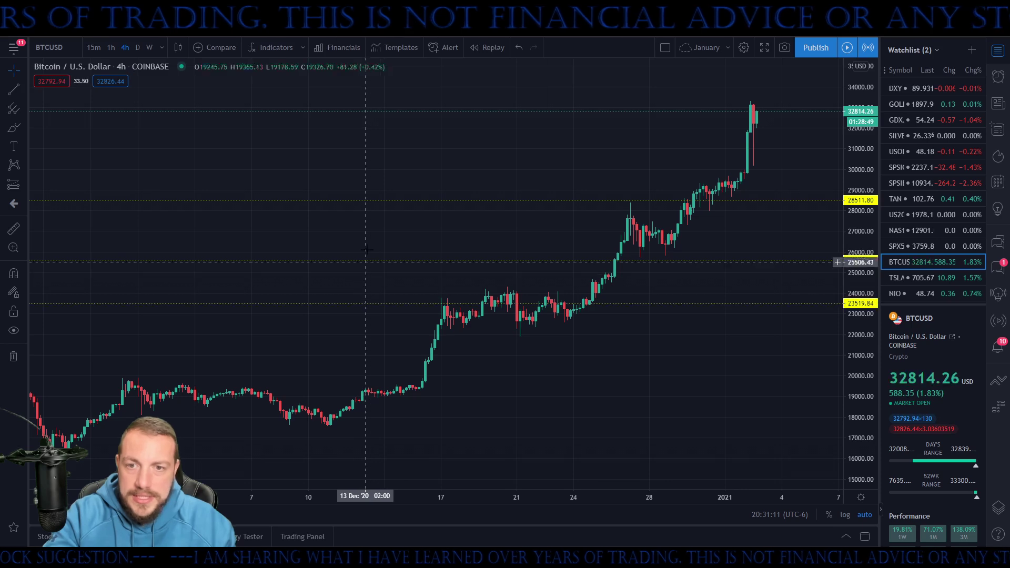
pyautogui.hotkey('alt', 'h')
pyautogui.hotkey('alt', 'h')
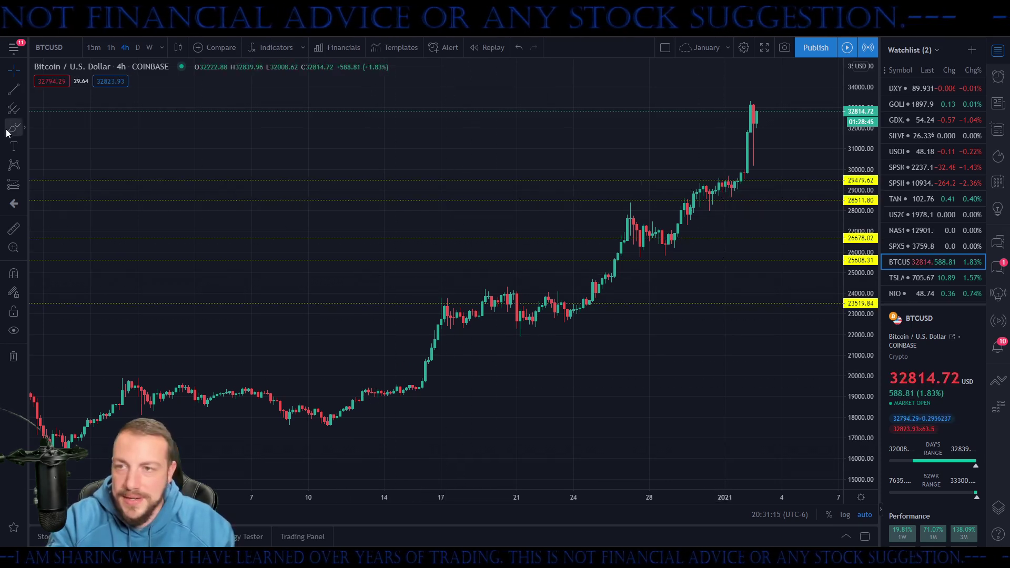
# Erase the two uppermost horizontal lines with the Eraser, then select the remaining three together and delete them
pyautogui.click(22, 72)
pyautogui.click(58, 135)
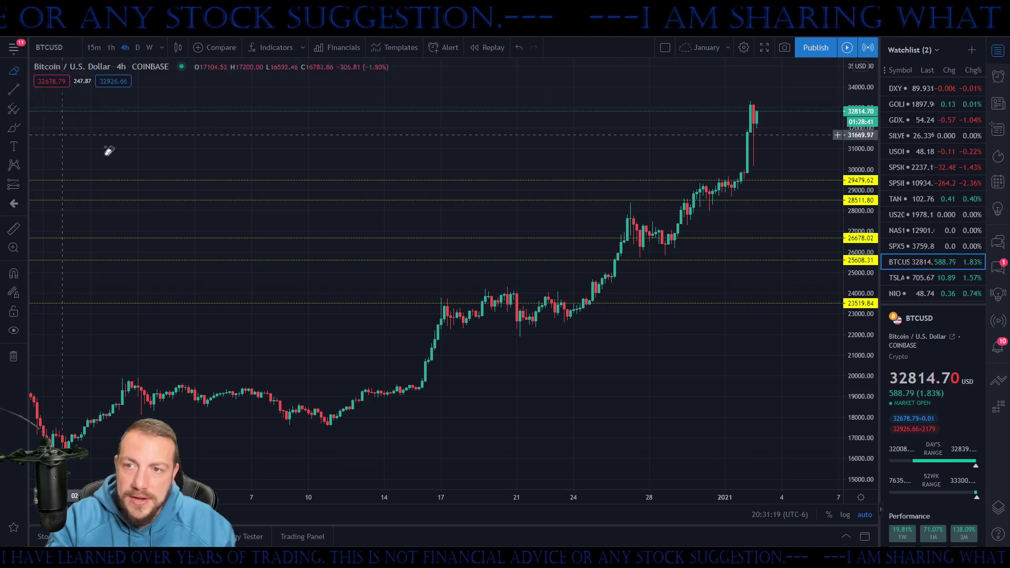
pyautogui.click(273, 200)
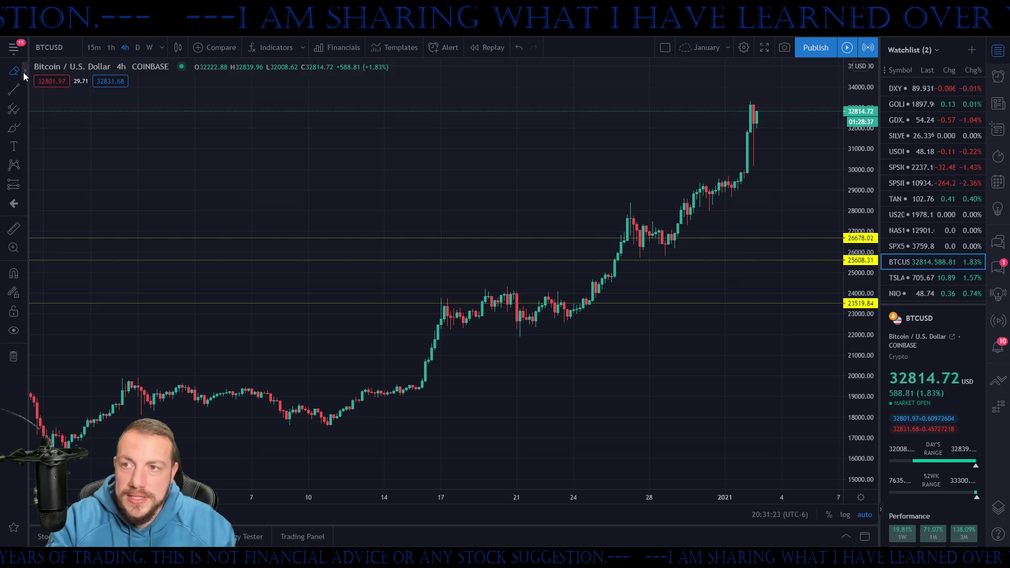
pyautogui.click(23, 72)
pyautogui.click(49, 78)
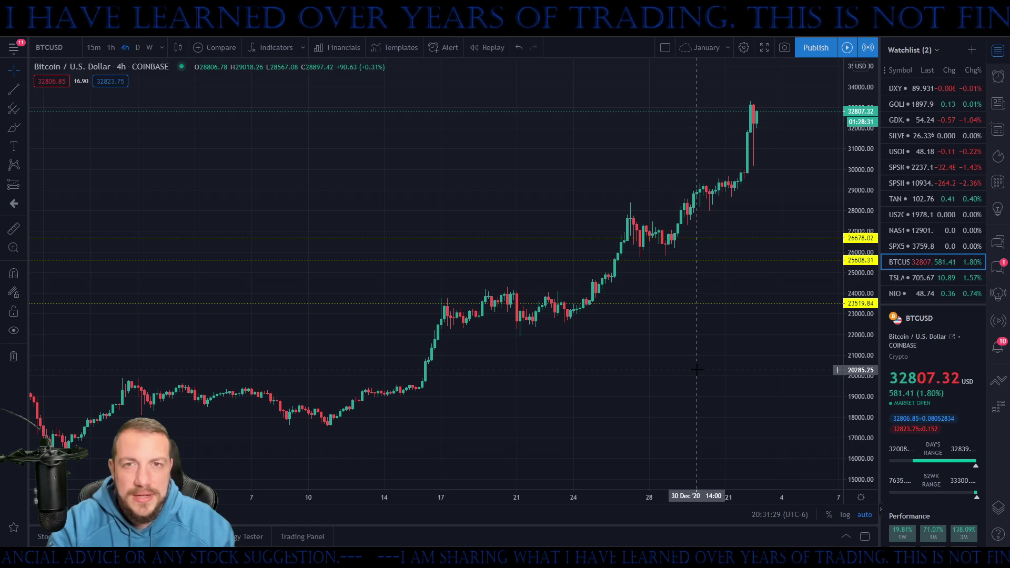
pyautogui.moveTo(710, 371)
pyautogui.mouseDown()
pyautogui.moveTo(642, 299)
pyautogui.moveTo(150, 106)
pyautogui.moveTo(122, 107)
pyautogui.mouseUp()
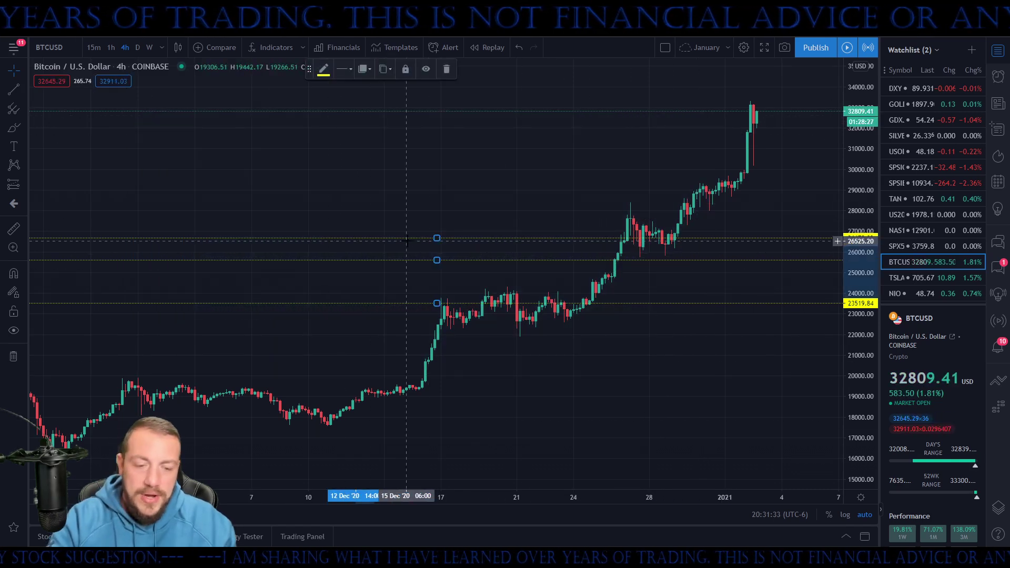
pyautogui.press('Delete')
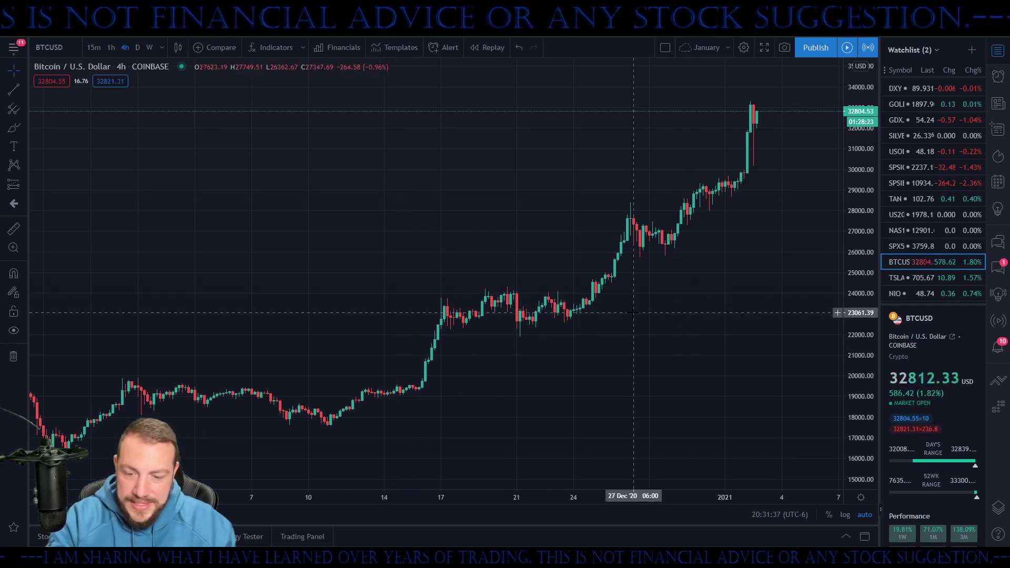
# Draw a rising ray from about 22501.52 on 11 Dec '20 through 18 Dec '20, then delete it
pyautogui.moveTo(670, 322); pyautogui.dragTo(640, 326)
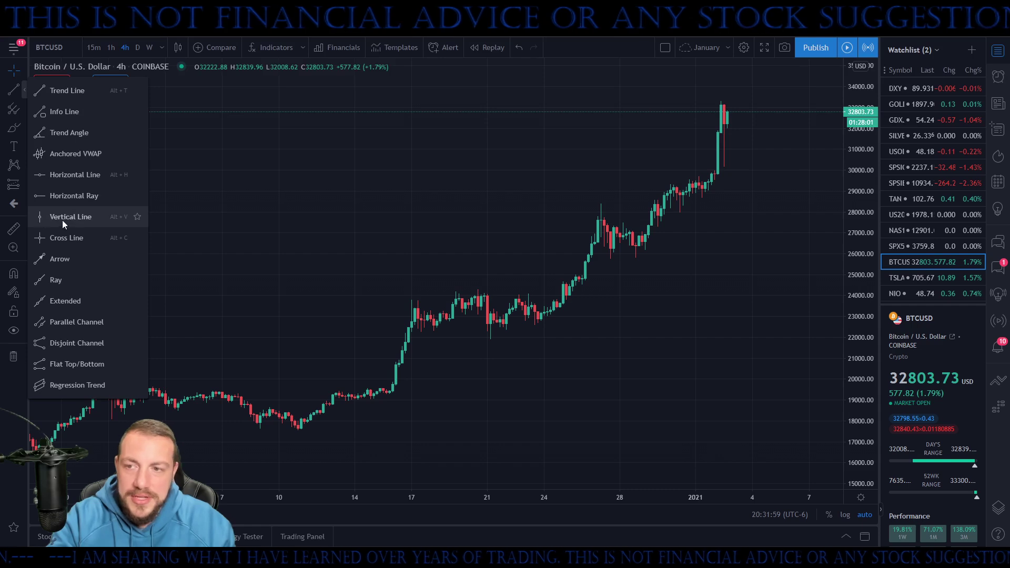
pyautogui.click(58, 282)
pyautogui.click(310, 327)
pyautogui.click(430, 282)
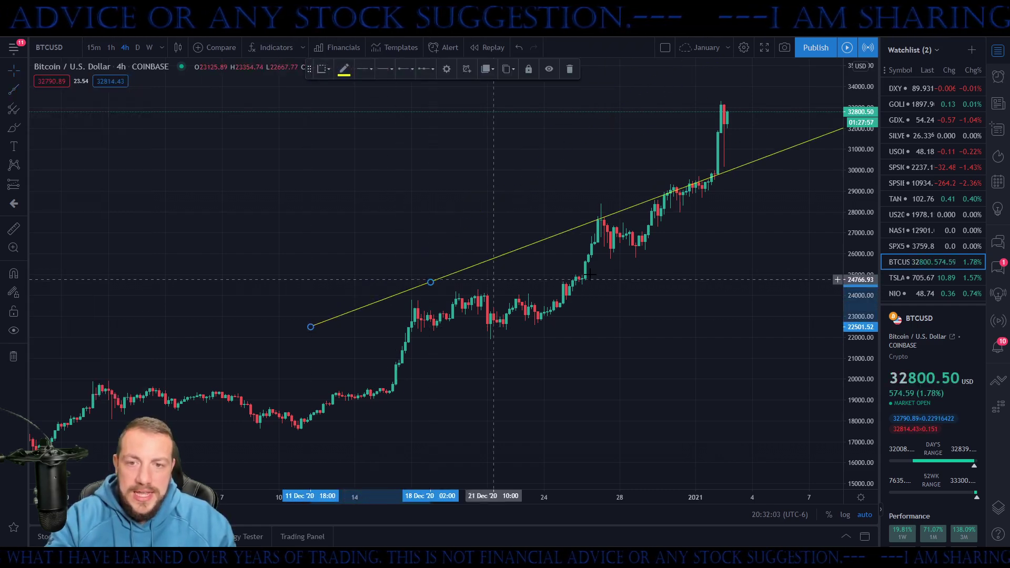
pyautogui.press('Delete')
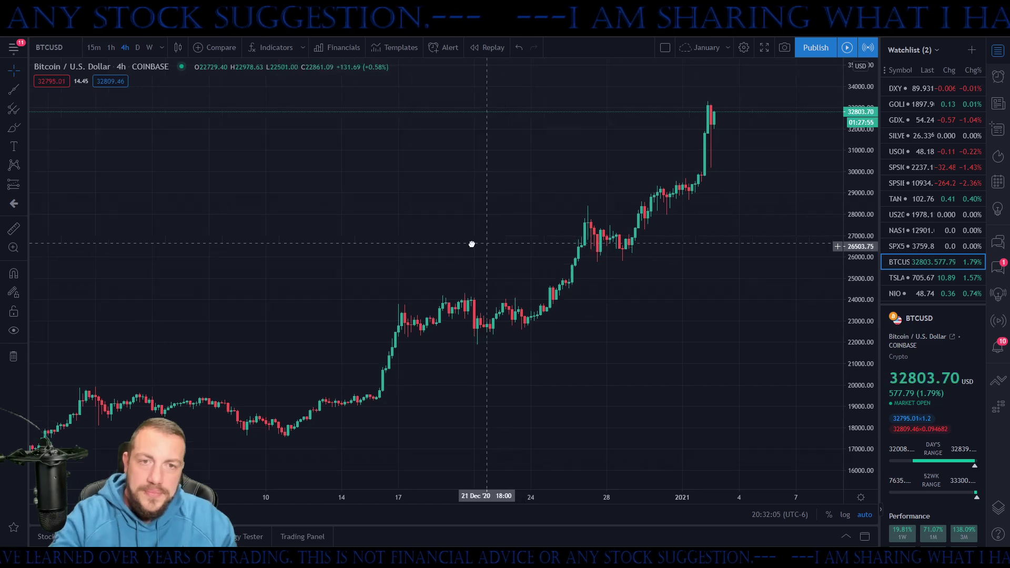
# Place a horizontal line at about 23940.85 on the BTCUSD chart and adjust its line style
pyautogui.moveTo(847, 204); pyautogui.dragTo(847, 285)
pyautogui.moveTo(722, 308); pyautogui.dragTo(698, 317)
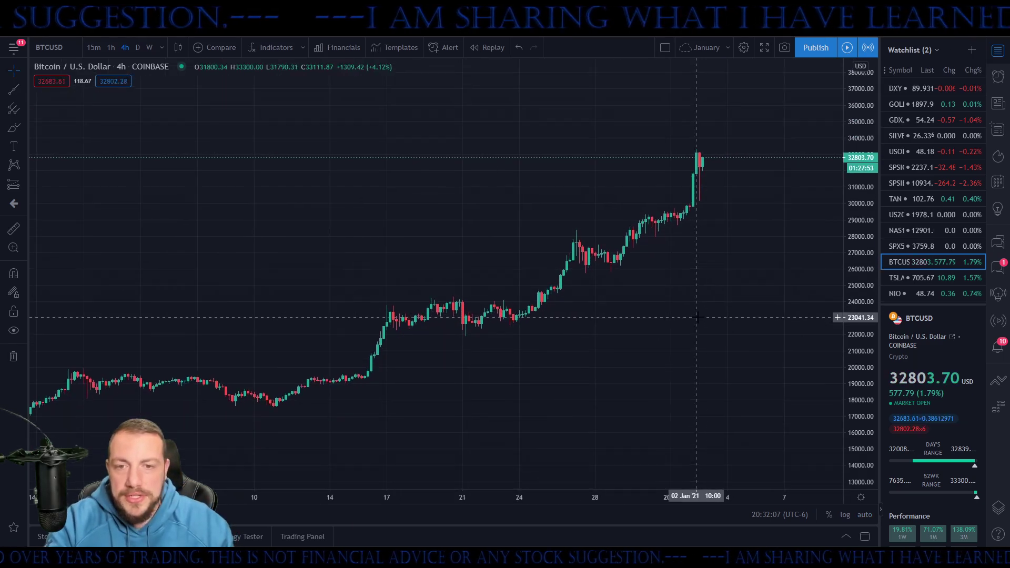
pyautogui.click(24, 89)
pyautogui.click(65, 176)
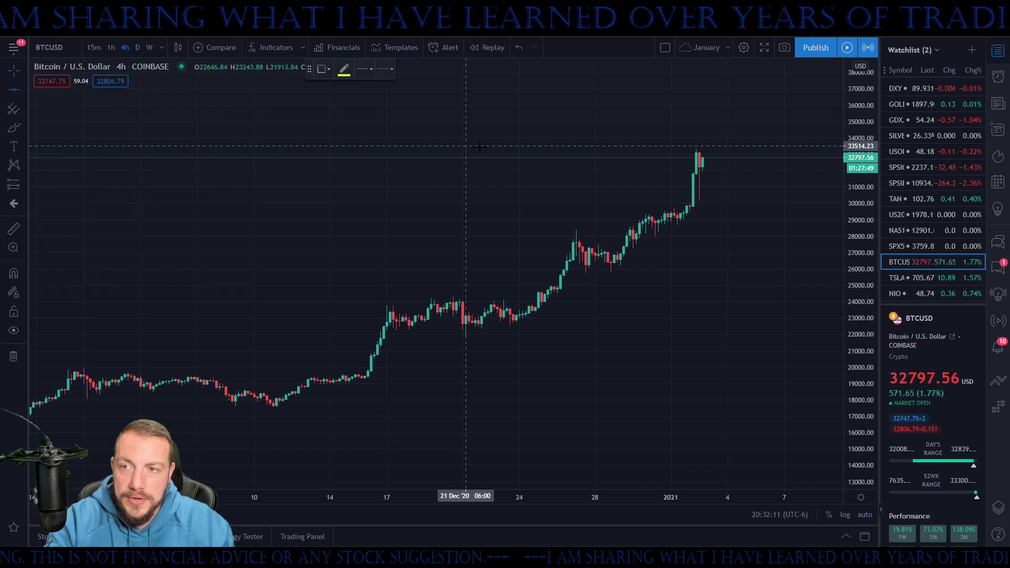
pyautogui.click(437, 303)
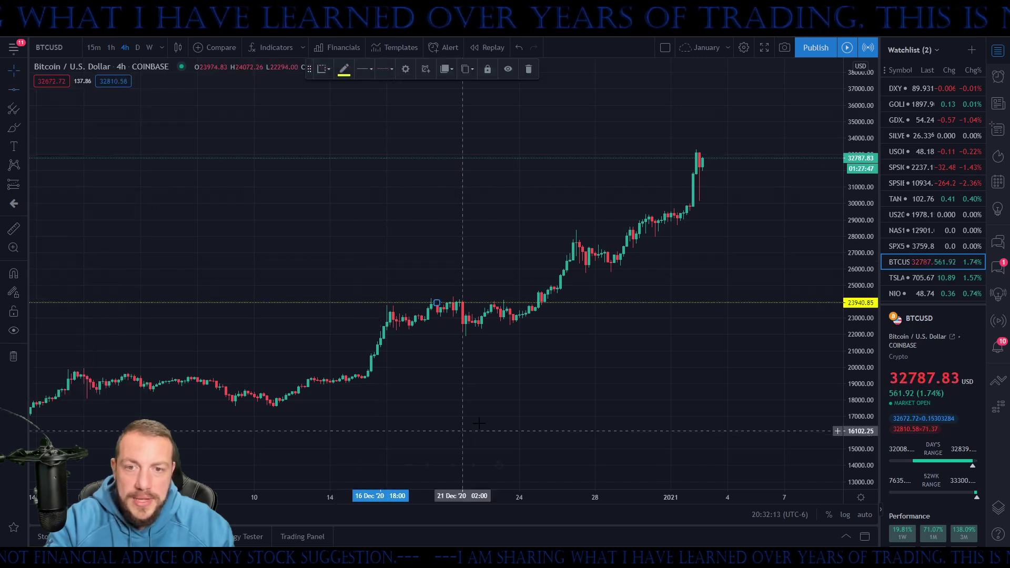
pyautogui.click(370, 76)
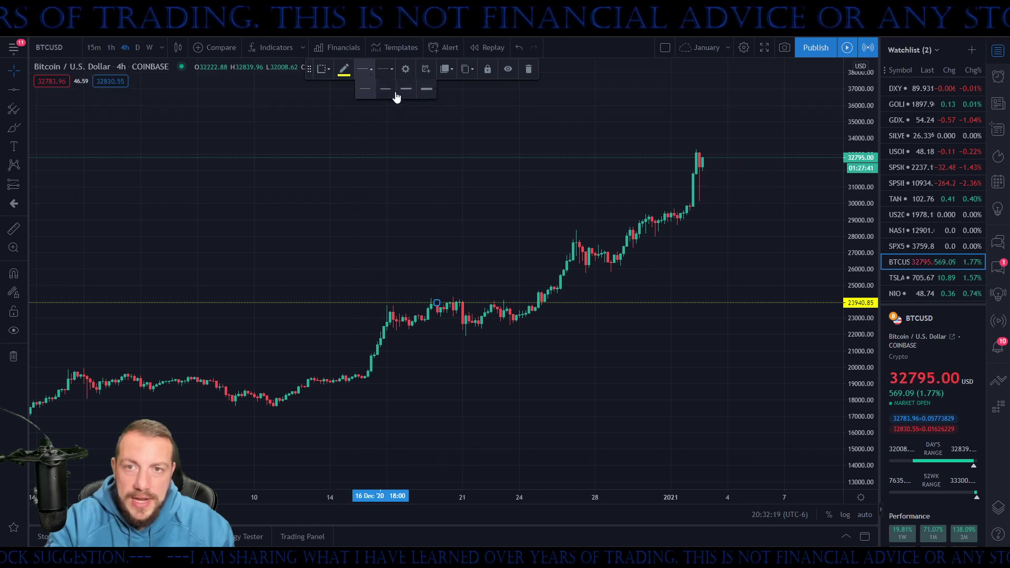
pyautogui.click(393, 74)
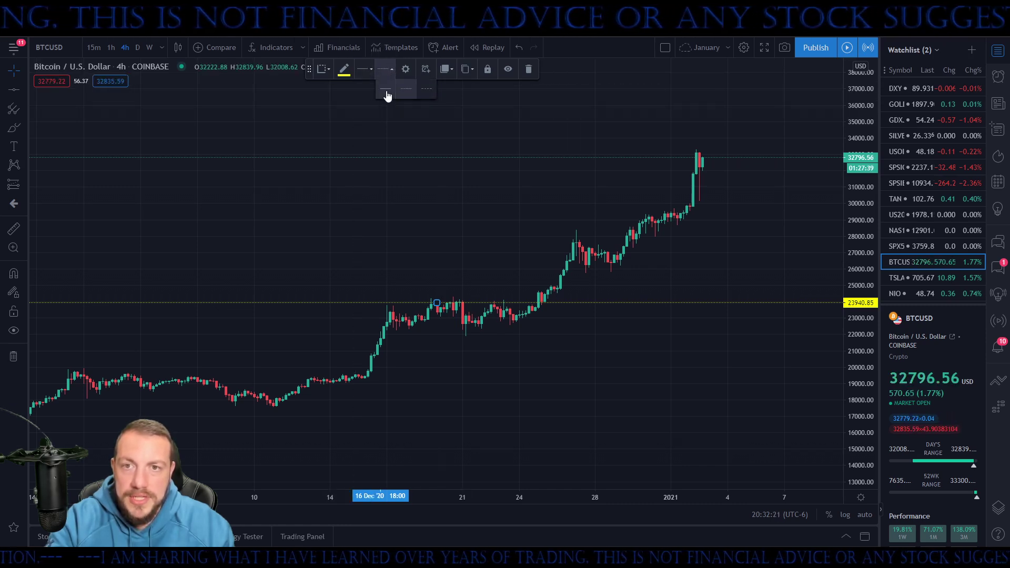
pyautogui.click(425, 89)
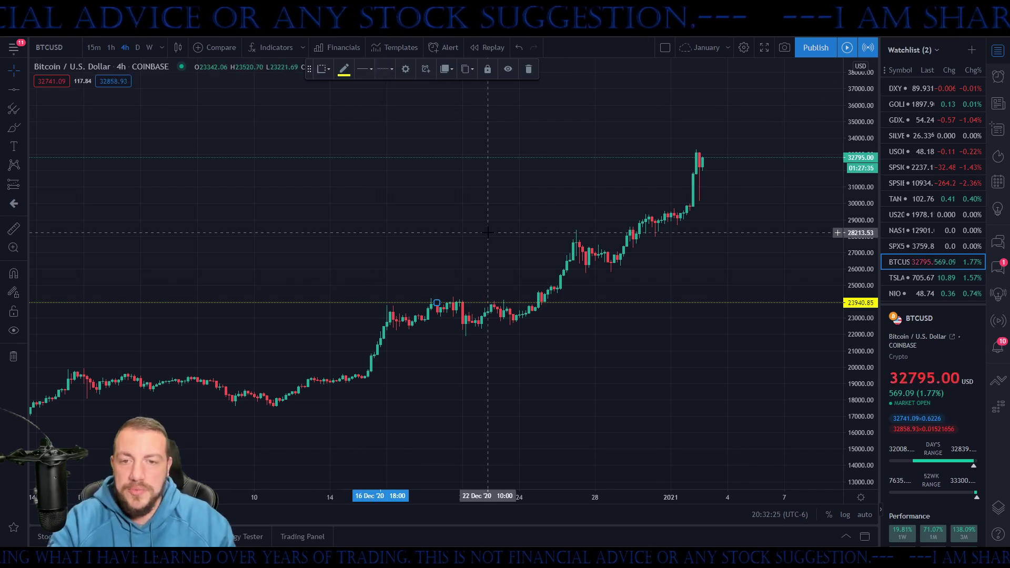
# Place five more horizontal lines on the chart at about 22623.71, 26318.13, 27249.77, 28727.54 and 29498.55
pyautogui.click(348, 324)
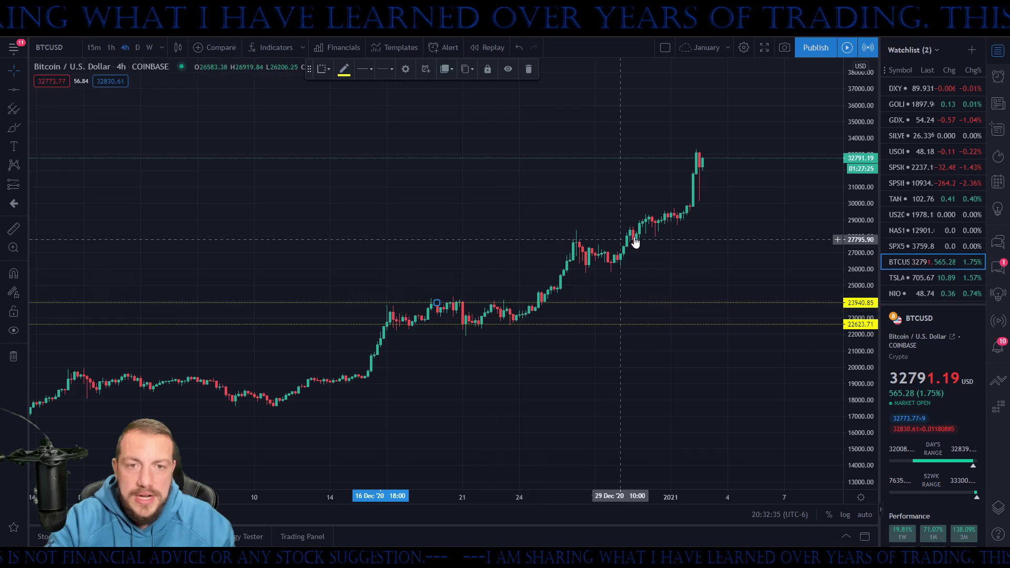
pyautogui.click(487, 264)
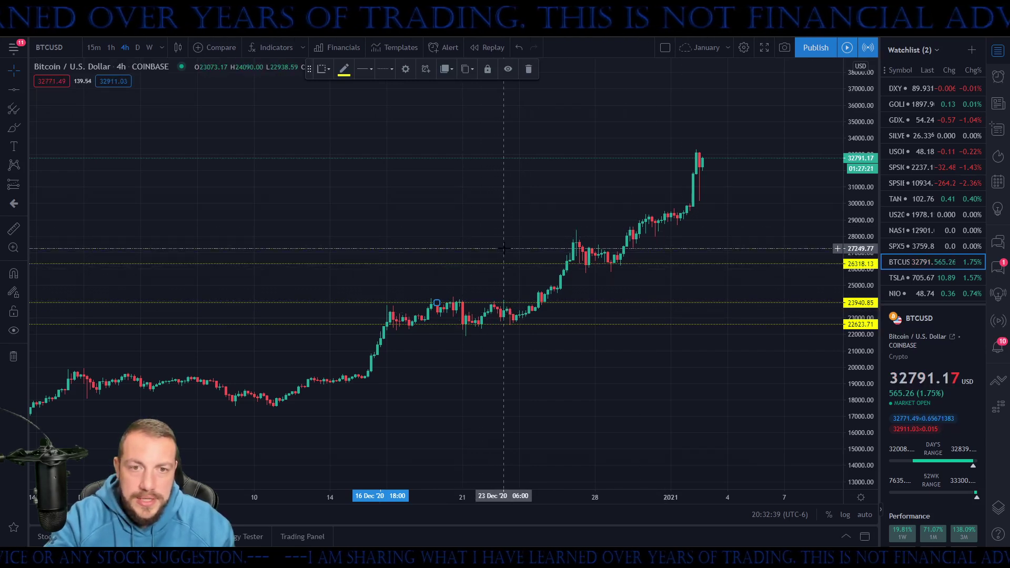
pyautogui.click(503, 248)
pyautogui.click(567, 224)
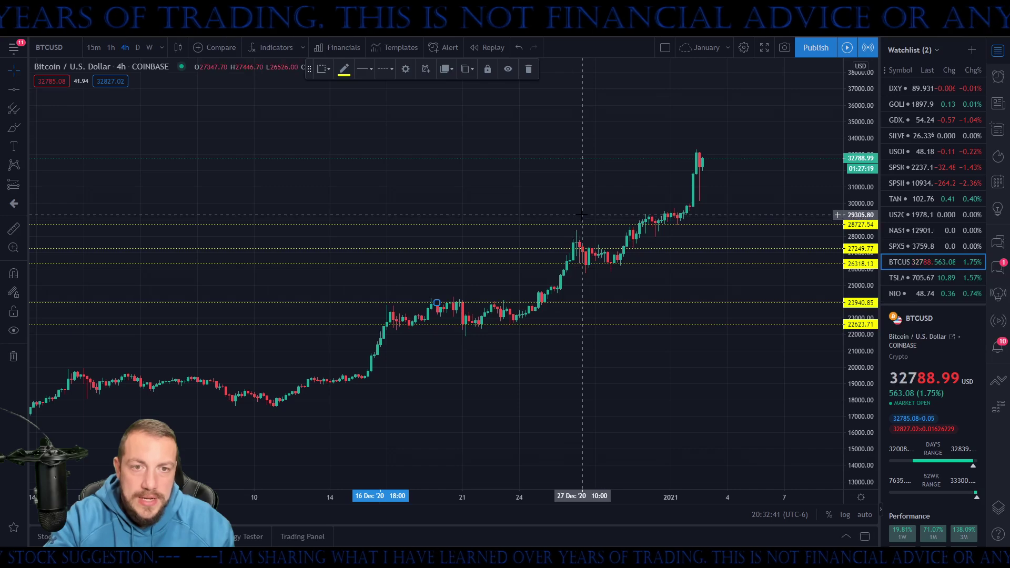
pyautogui.click(586, 211)
# Examine the alert options for the horizontal line at 29498.55 without creating an alert
pyautogui.moveTo(603, 159); pyautogui.dragTo(531, 187)
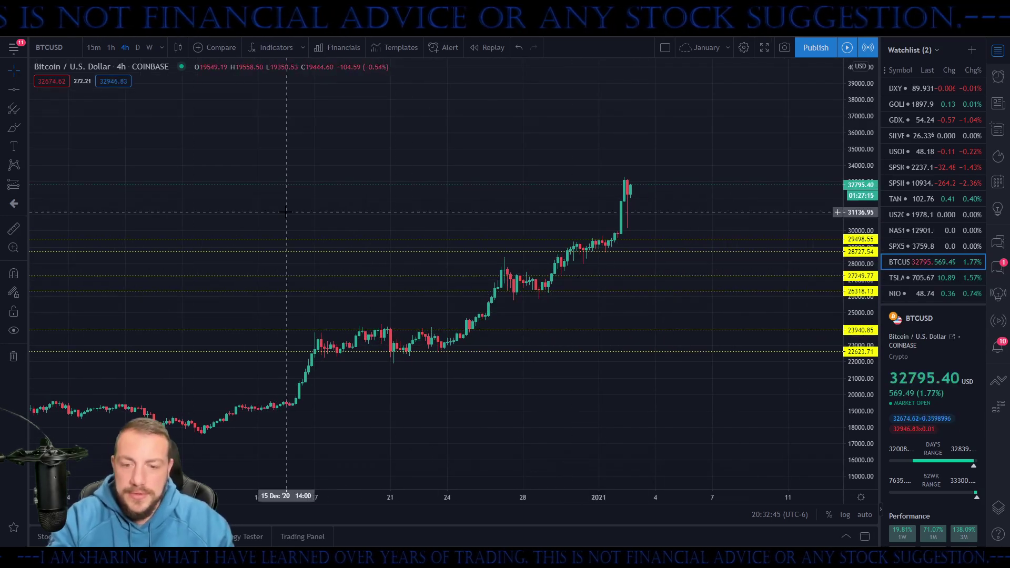
pyautogui.scroll(-1, 331, 172)
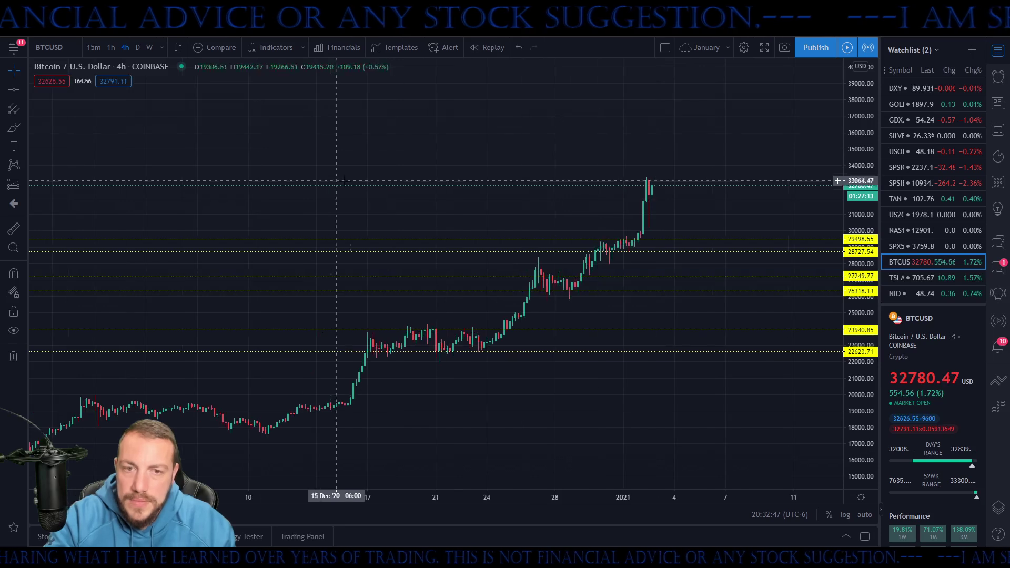
pyautogui.rightClick(529, 240)
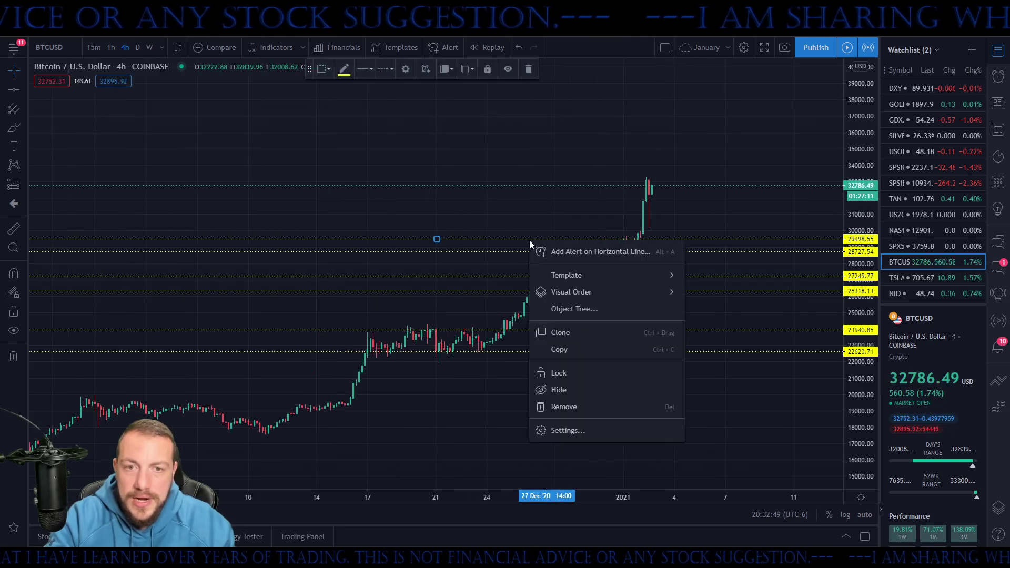
pyautogui.click(580, 252)
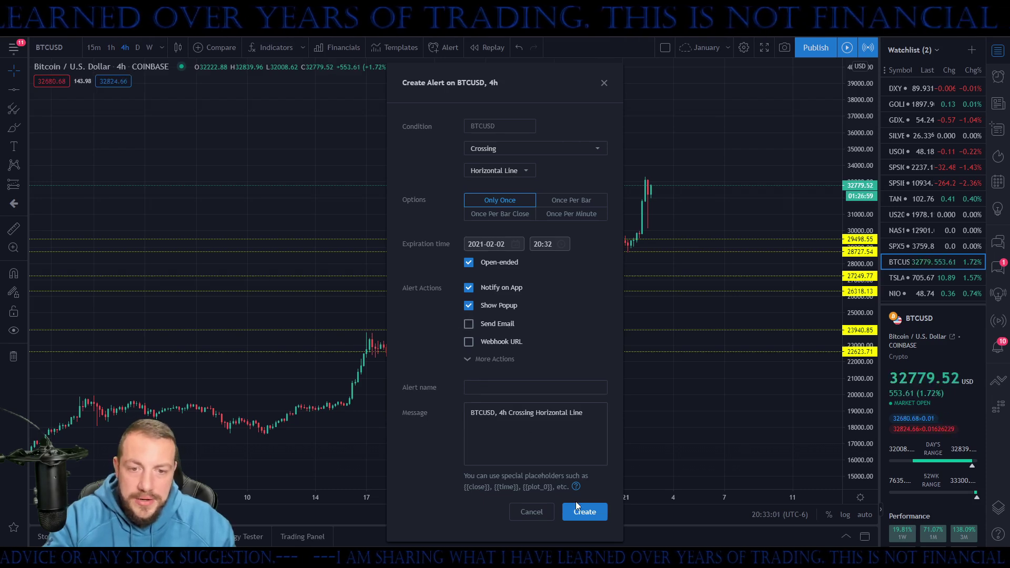
pyautogui.click(531, 512)
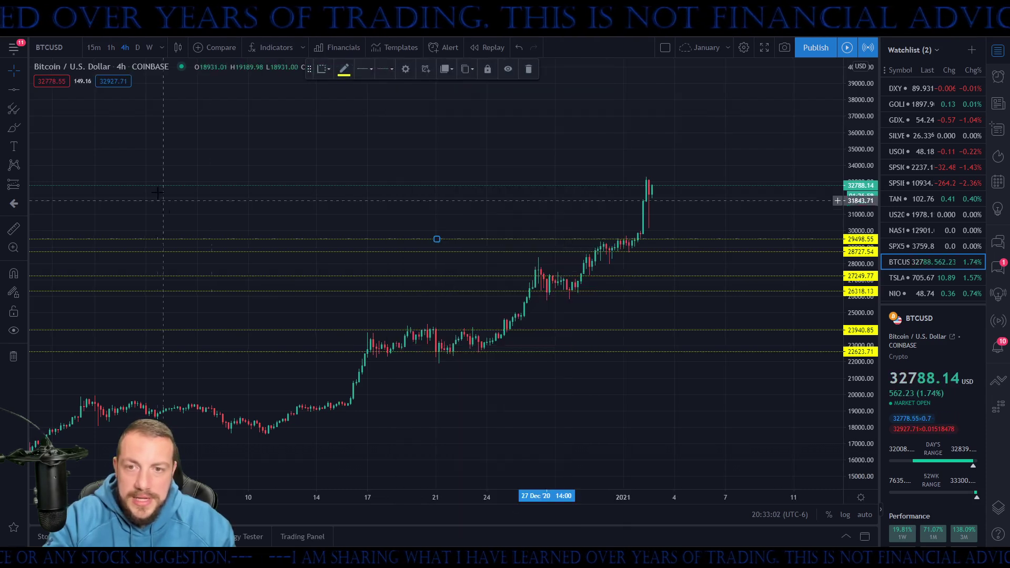
# Draw a rising trend line from about 21370.82 on 22 Dec '20 to about 34477.99 on 9 Jan '21
pyautogui.click(24, 89)
pyautogui.click(77, 96)
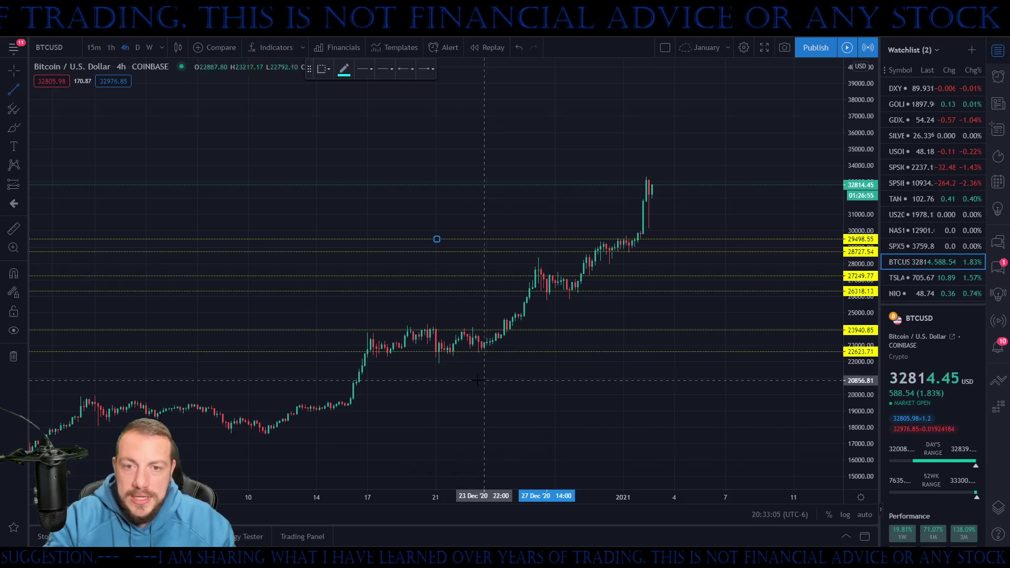
pyautogui.click(456, 374)
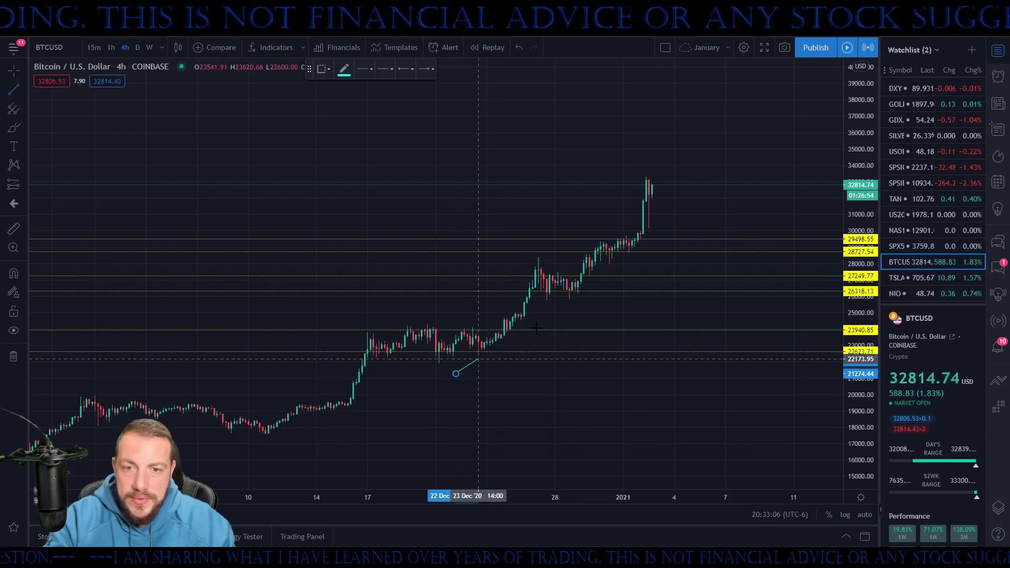
pyautogui.click(762, 158)
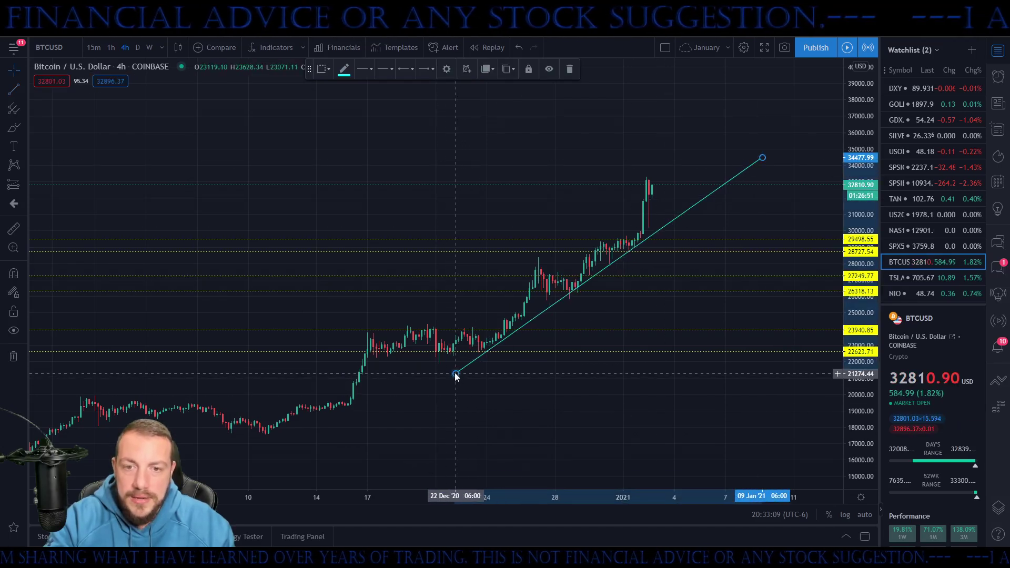
pyautogui.moveTo(453, 372); pyautogui.dragTo(399, 383)
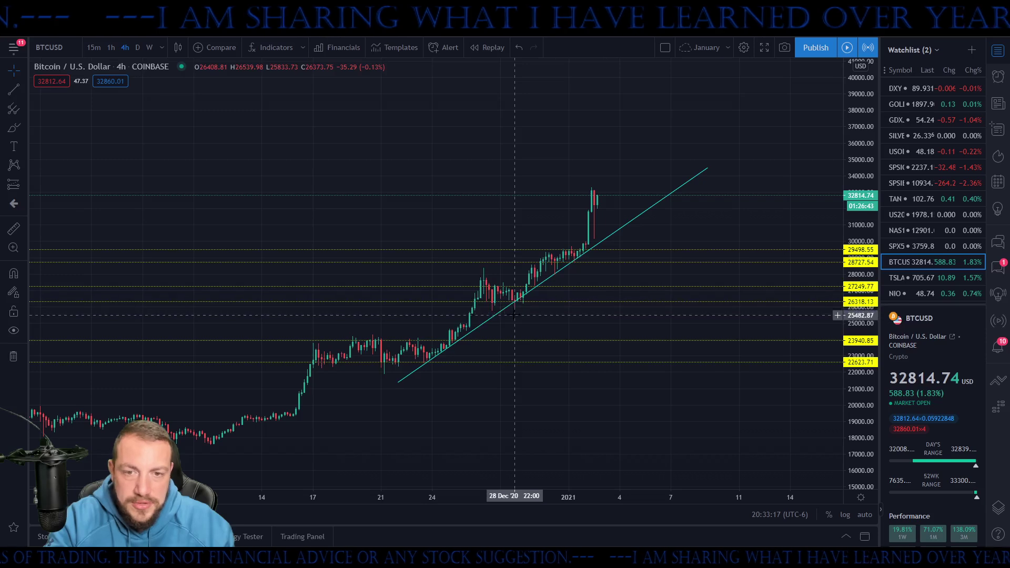
# Examine the alert options for the rising trend line without creating an alert, and deselect the line
pyautogui.rightClick(620, 229)
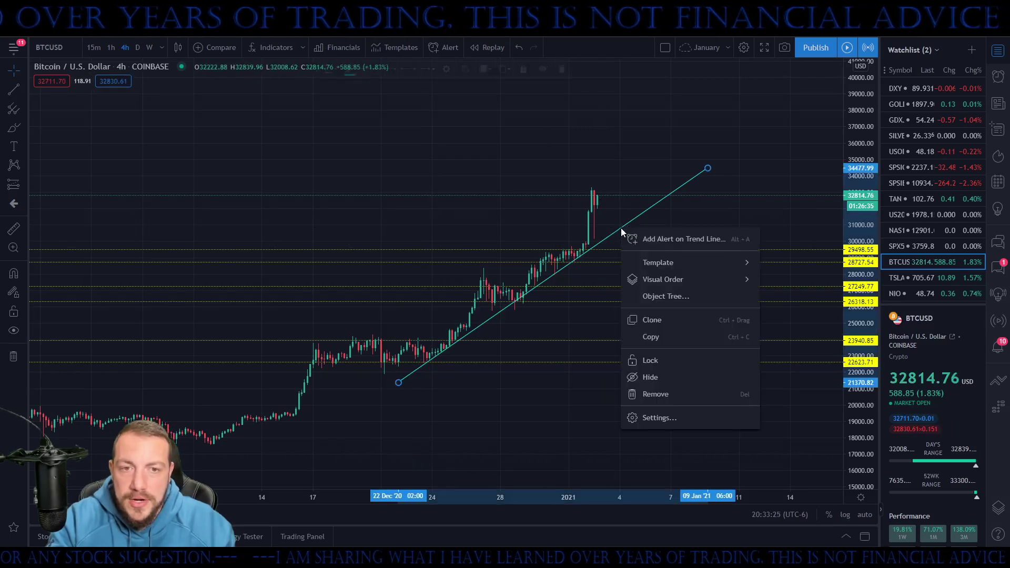
pyautogui.click(659, 241)
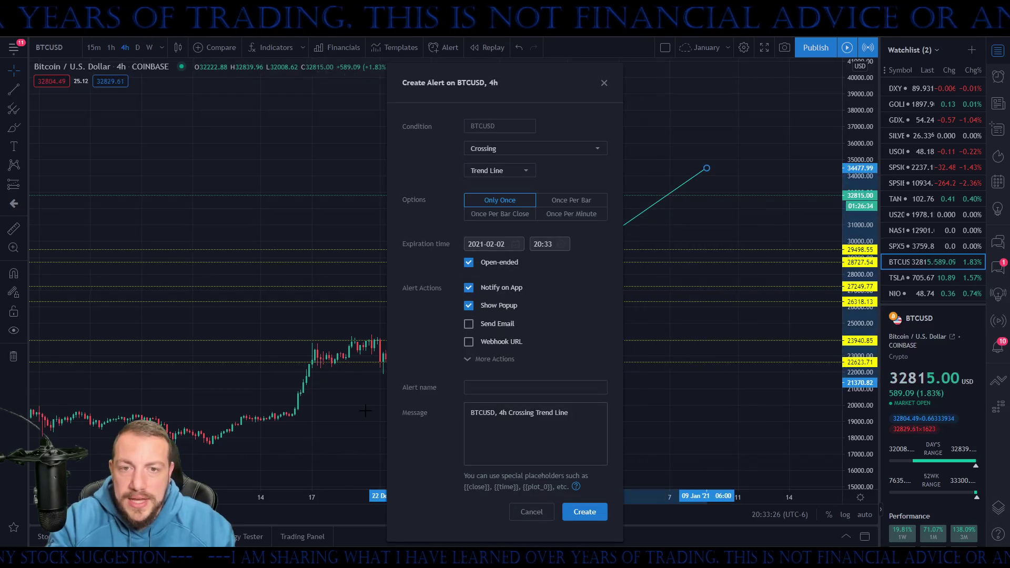
pyautogui.click(530, 512)
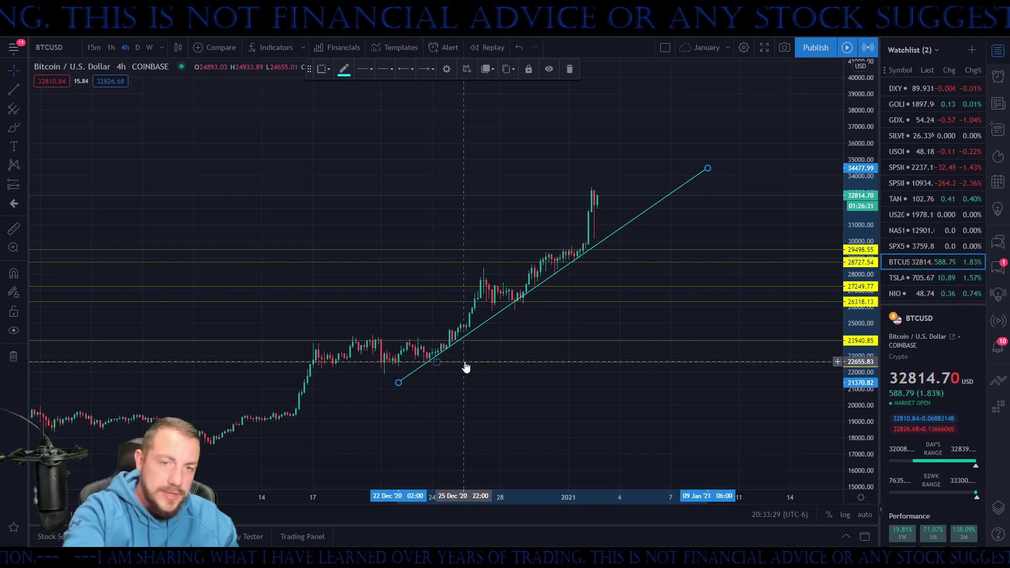
pyautogui.click(519, 186)
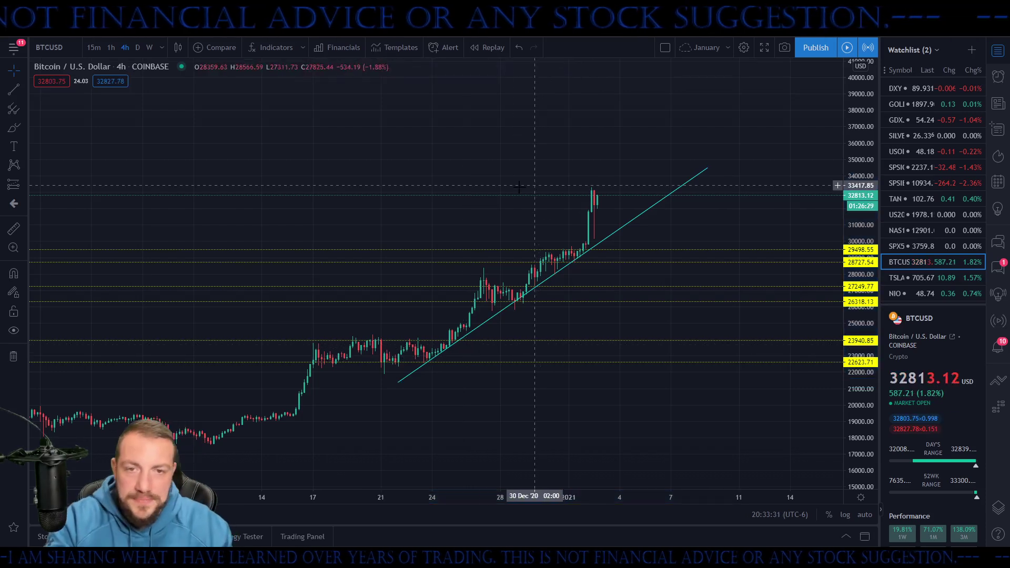
# Draw a rectangle between the two uppermost horizontal lines, from about 29466.42 on 23 Dec '20 to 28727.54 on 1 Jan '21
pyautogui.moveTo(519, 185); pyautogui.dragTo(595, 168)
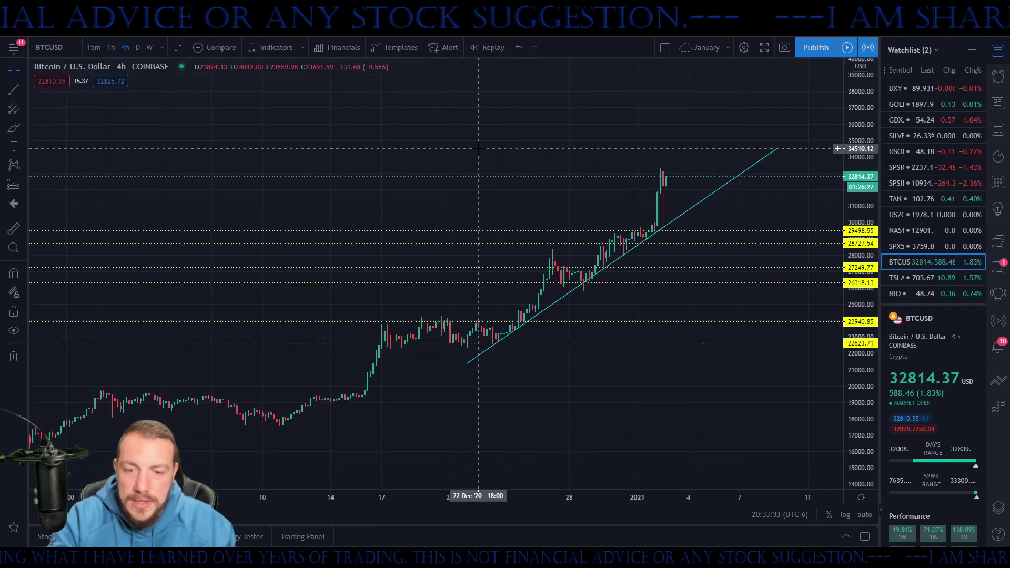
pyautogui.moveTo(482, 160); pyautogui.dragTo(464, 151)
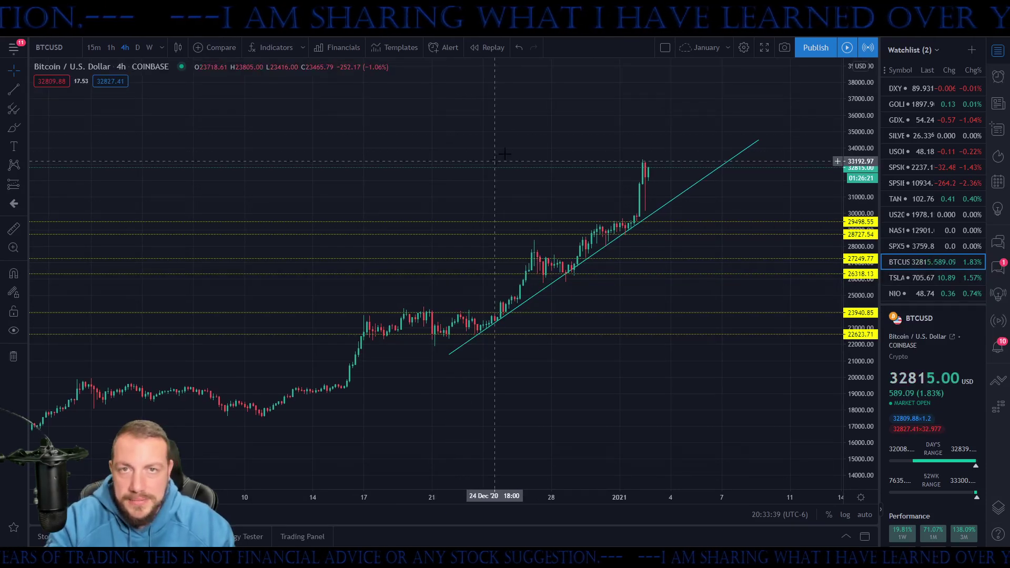
pyautogui.moveTo(504, 153); pyautogui.dragTo(500, 162)
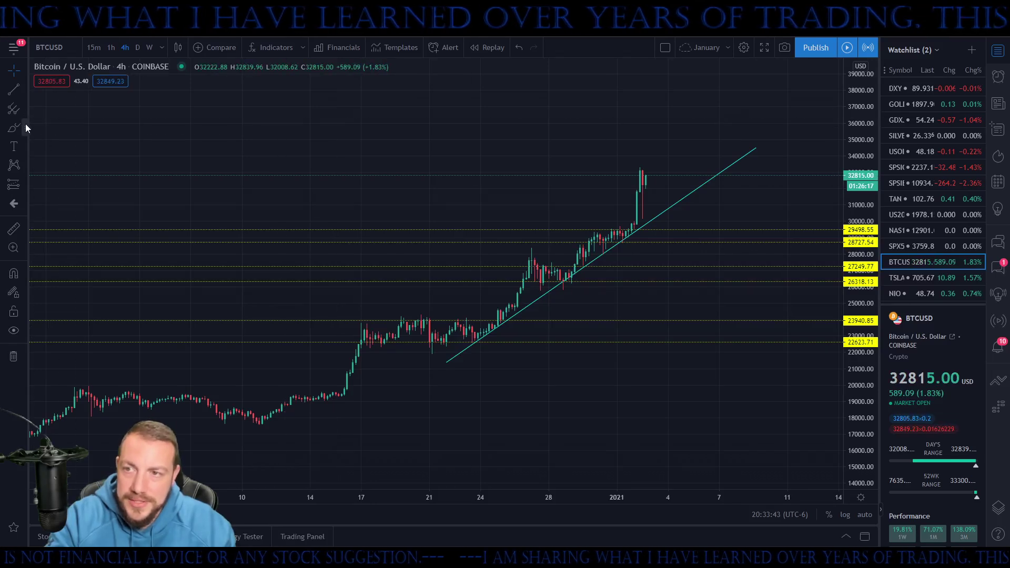
pyautogui.click(24, 126)
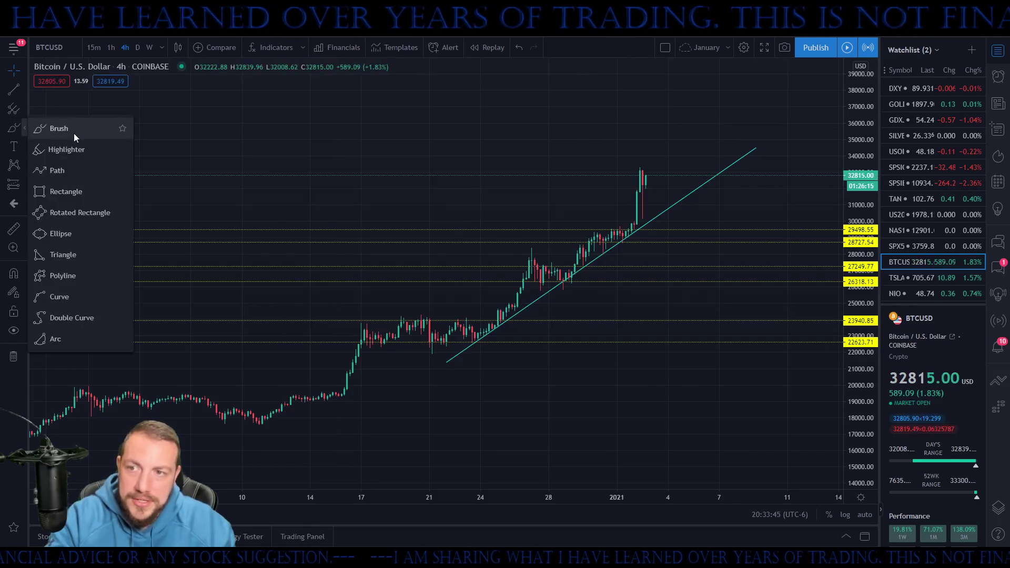
pyautogui.click(55, 189)
pyautogui.click(437, 229)
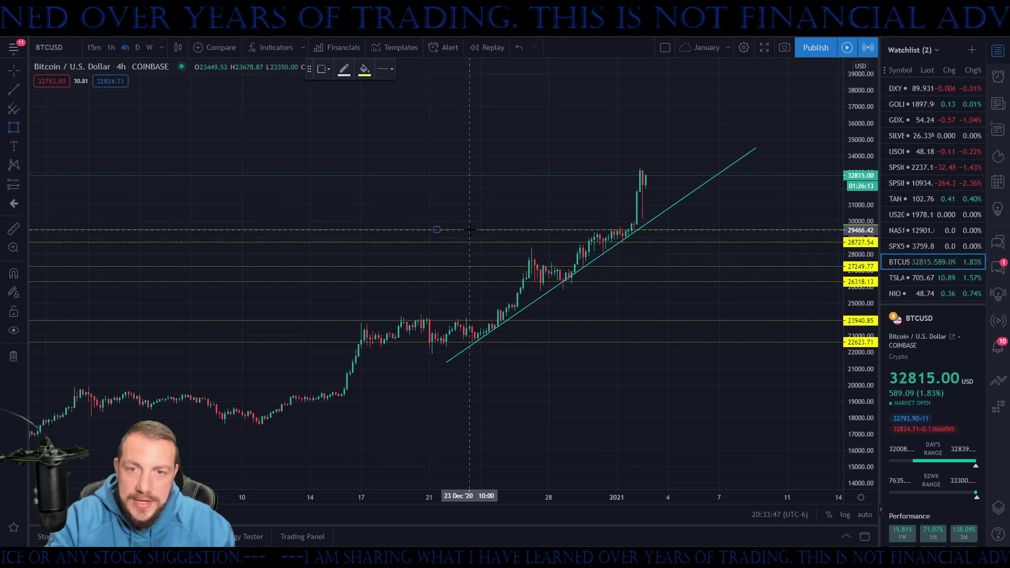
pyautogui.click(617, 242)
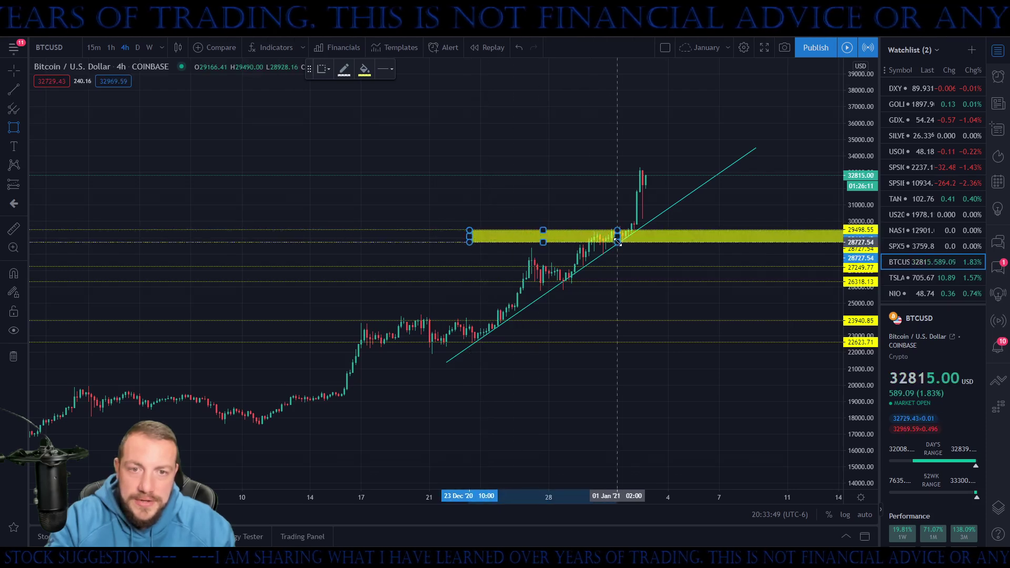
# Open the yellow rectangle's style settings and enable Extend left
pyautogui.moveTo(629, 258); pyautogui.dragTo(547, 252)
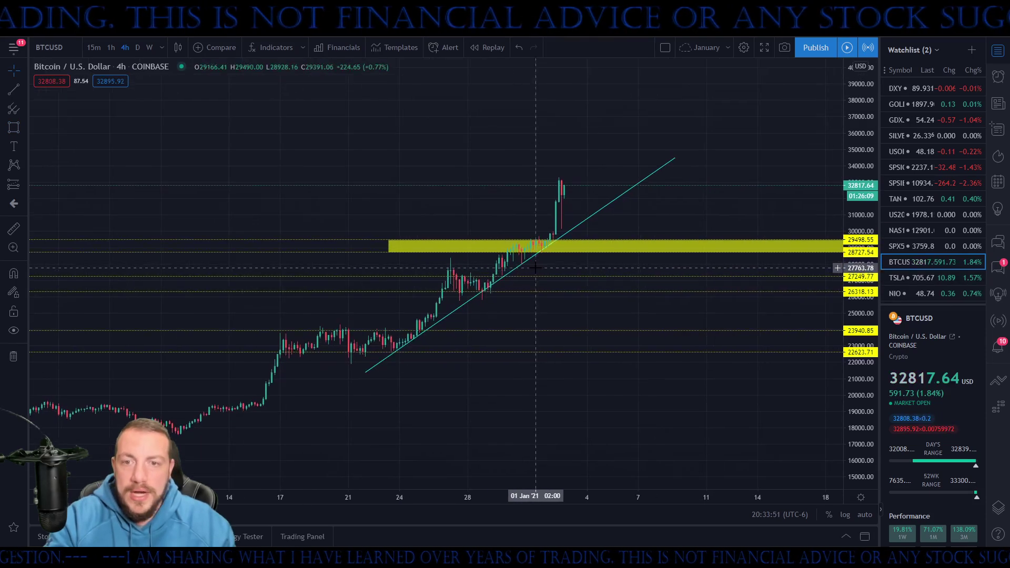
pyautogui.click(392, 254)
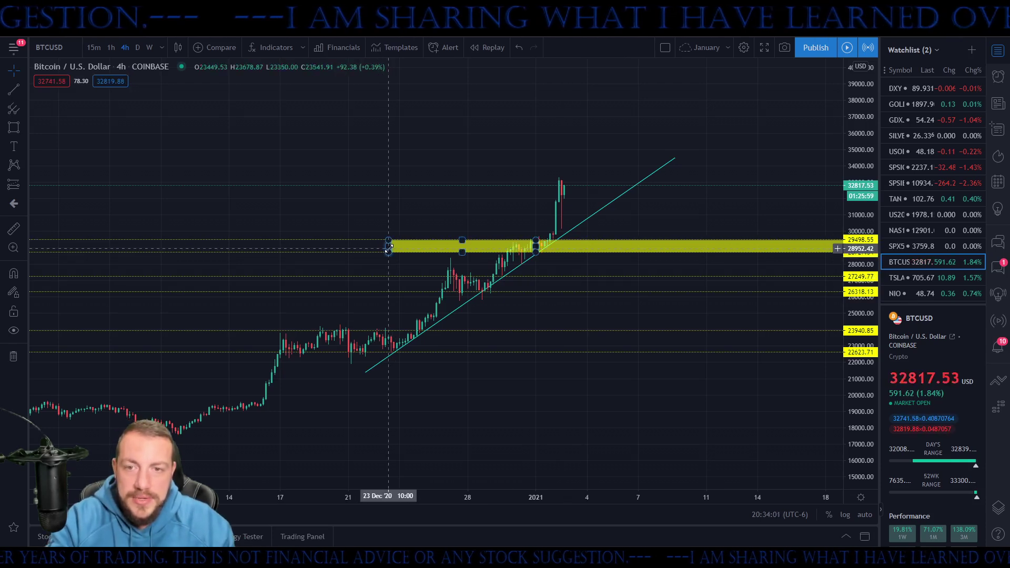
pyautogui.rightClick(389, 249)
pyautogui.click(428, 415)
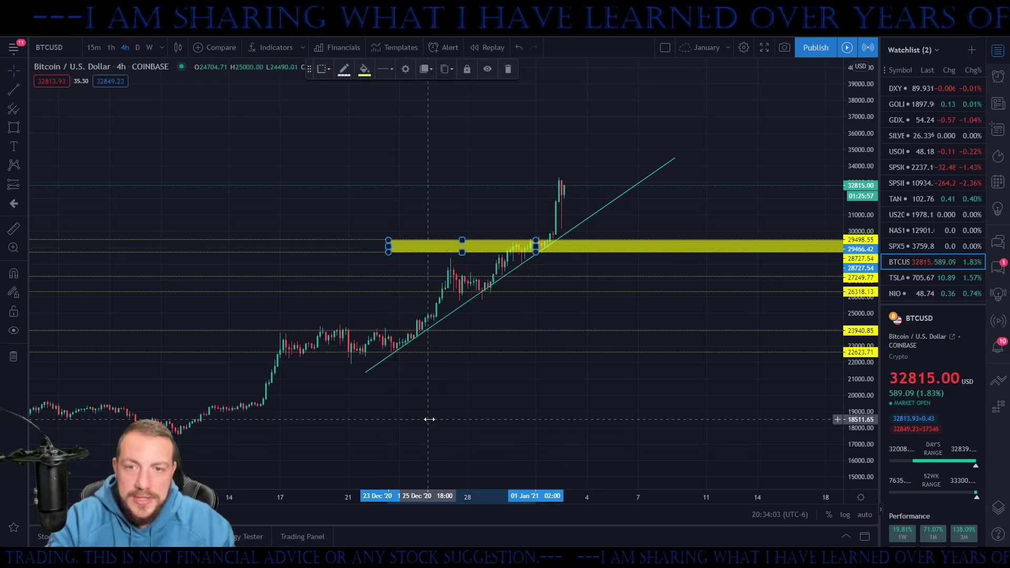
pyautogui.click(420, 342)
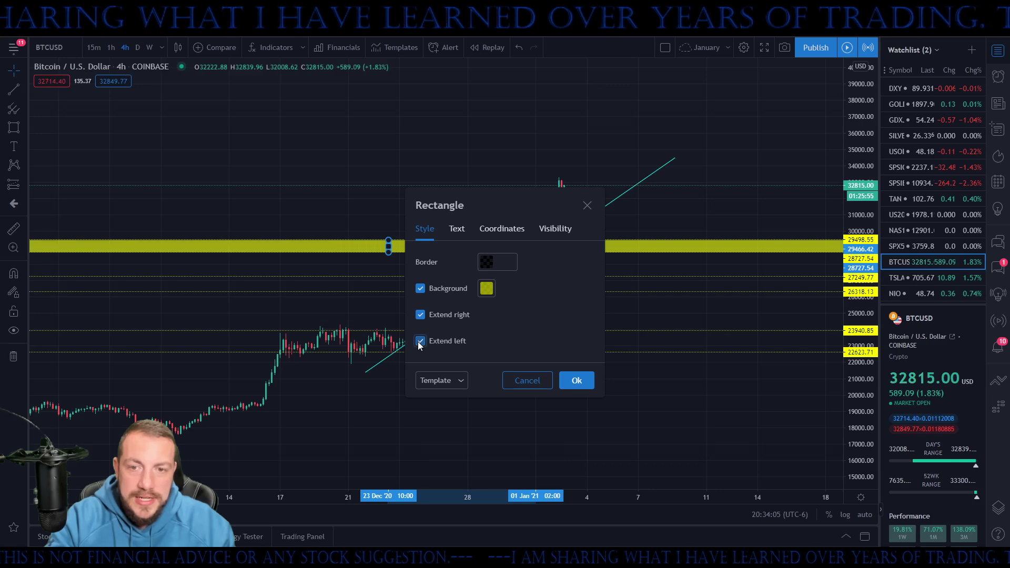
# Try switching off the rectangle's Extend right and Background options, and switch both back on
pyautogui.click(421, 315)
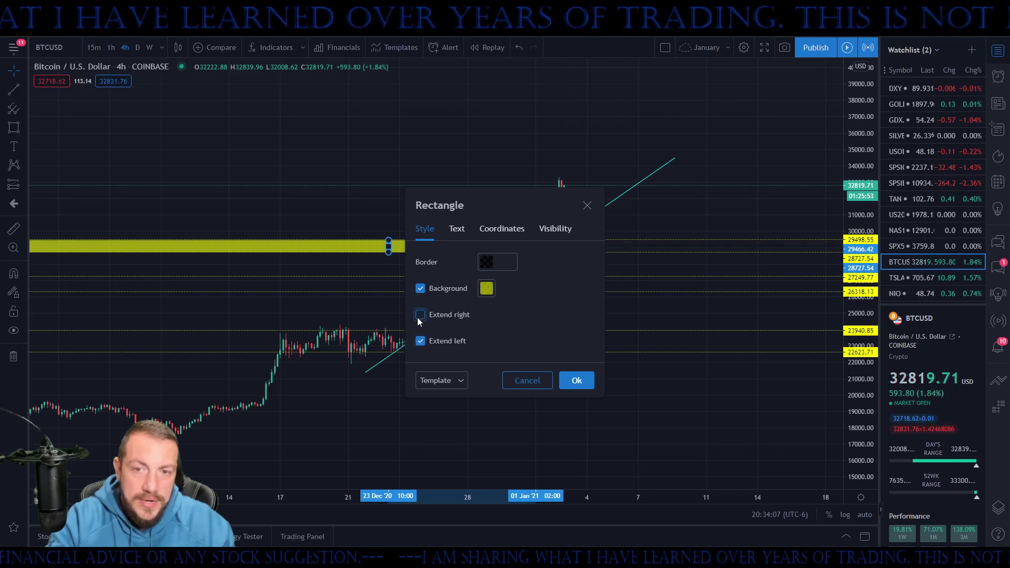
pyautogui.click(420, 317)
pyautogui.click(421, 289)
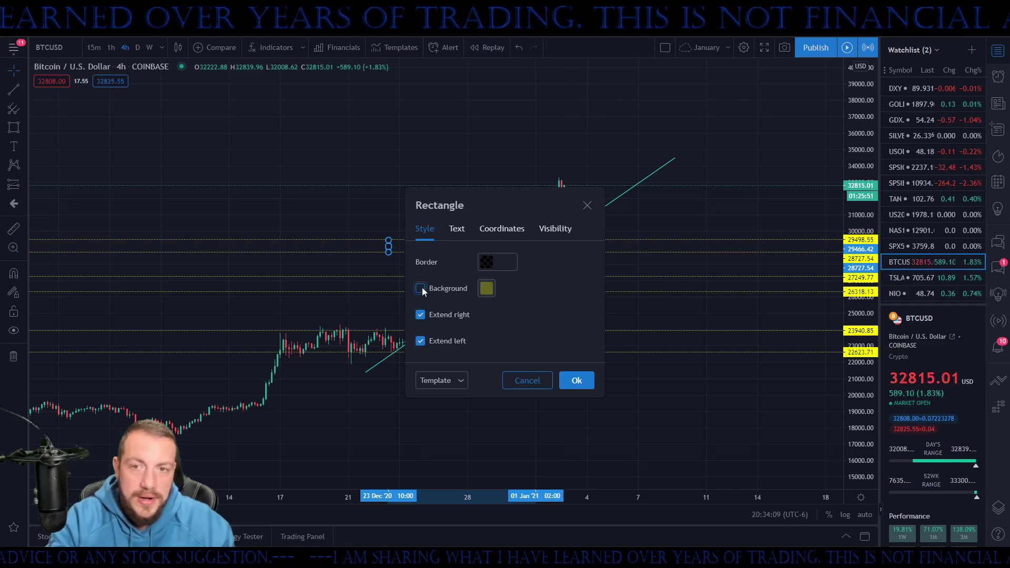
pyautogui.click(421, 289)
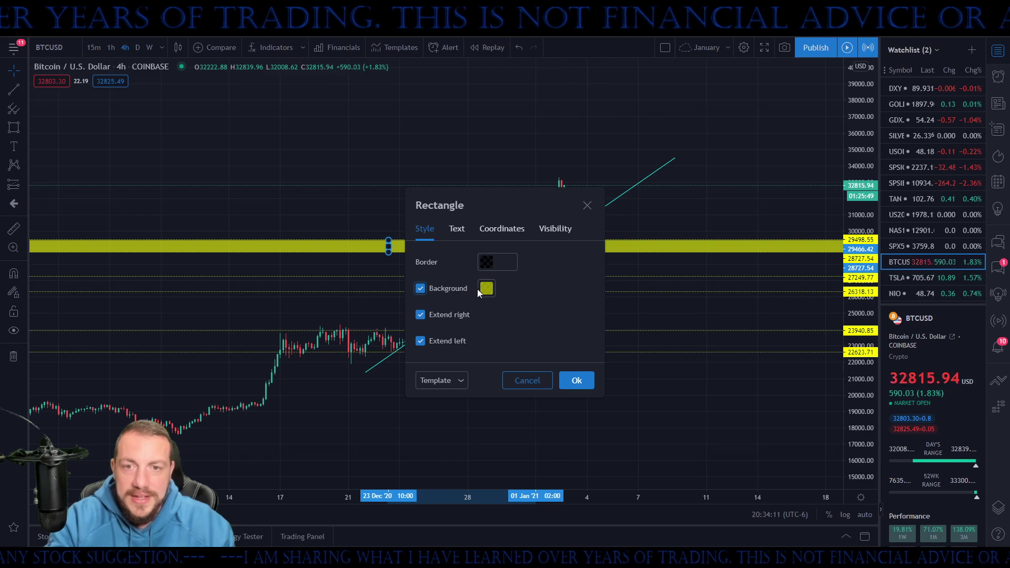
# Disable Extend left for the top rectangle and move its left edge to the consolidation's start at 30 Dec '20
pyautogui.click(421, 343)
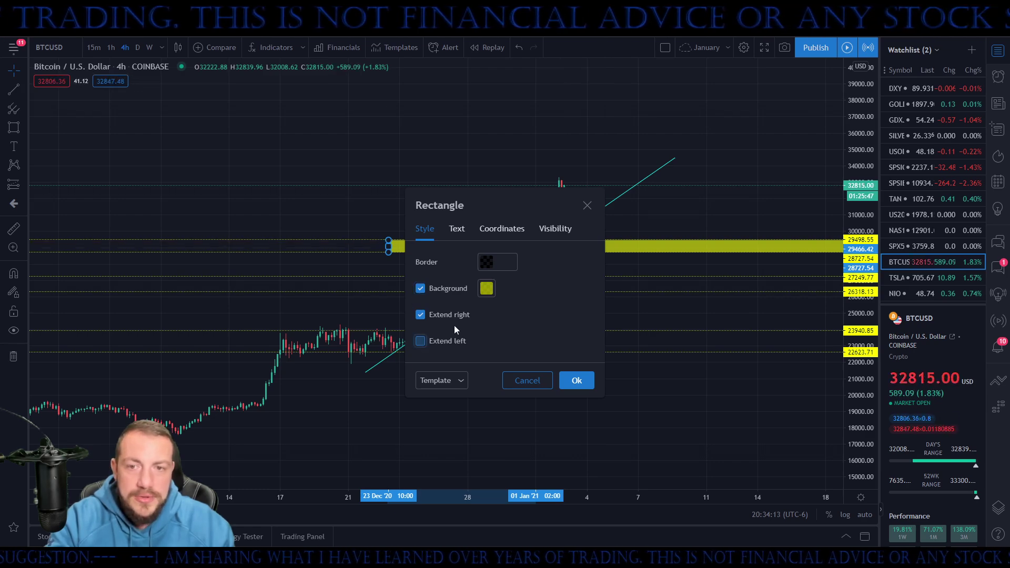
pyautogui.click(576, 380)
pyautogui.moveTo(570, 417); pyautogui.dragTo(509, 428)
pyautogui.moveTo(325, 257); pyautogui.dragTo(445, 257)
pyautogui.click(425, 203)
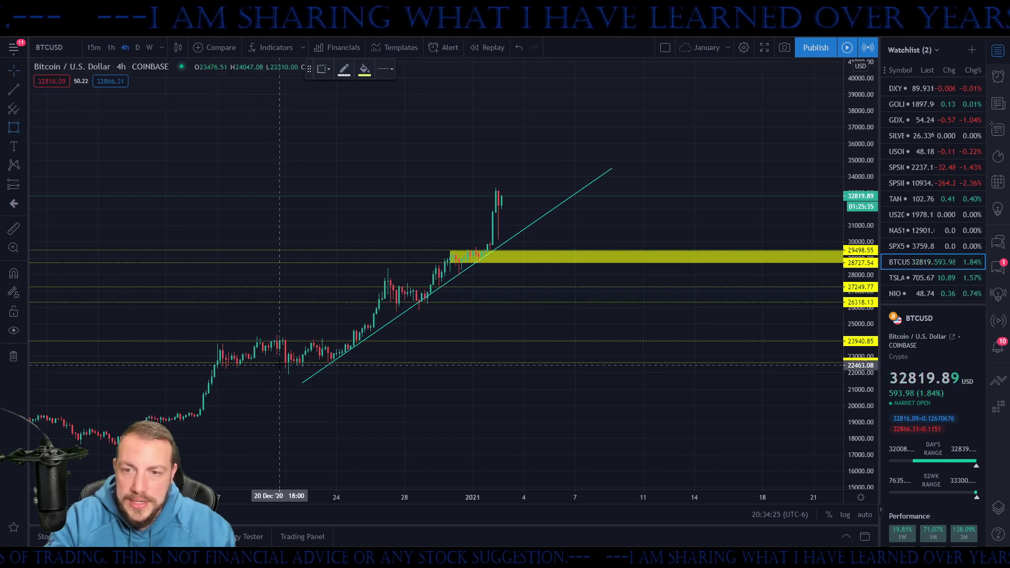
# Draw a yellow rectangle between the two lowest horizontal lines, 22623.71 and 23940.85, starting at the mid-December consolidation, and deselect it
pyautogui.click(241, 341)
pyautogui.moveTo(214, 361); pyautogui.dragTo(365, 341)
pyautogui.click(363, 341)
pyautogui.click(430, 376)
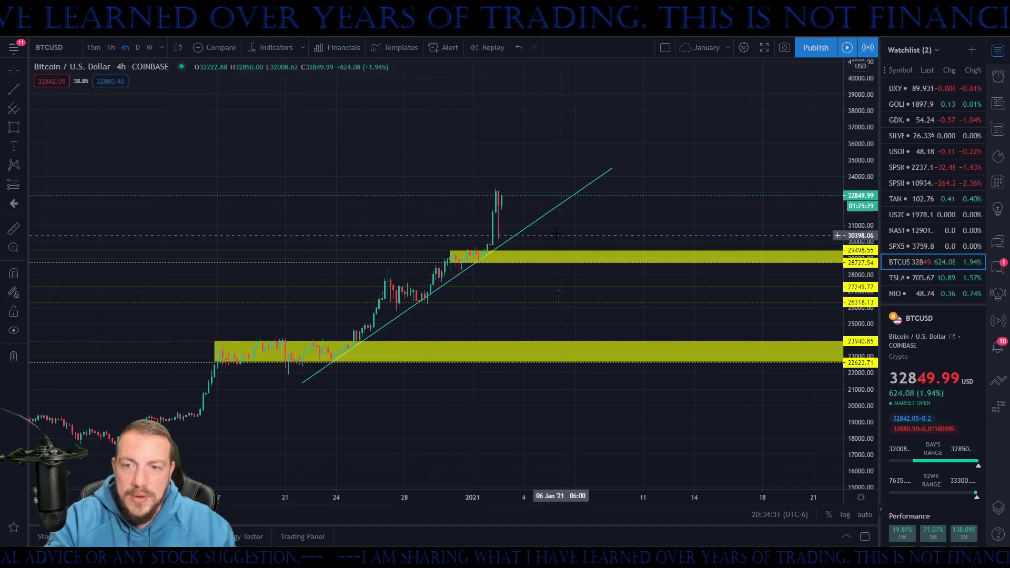
# Draw a yellow rectangle between the 26318.13 and 27249.77 horizontal lines, starting at the late-December consolidation
pyautogui.scroll(-1, 648, 390)
pyautogui.scroll(-2, 648, 391)
pyautogui.moveTo(654, 395); pyautogui.dragTo(730, 404)
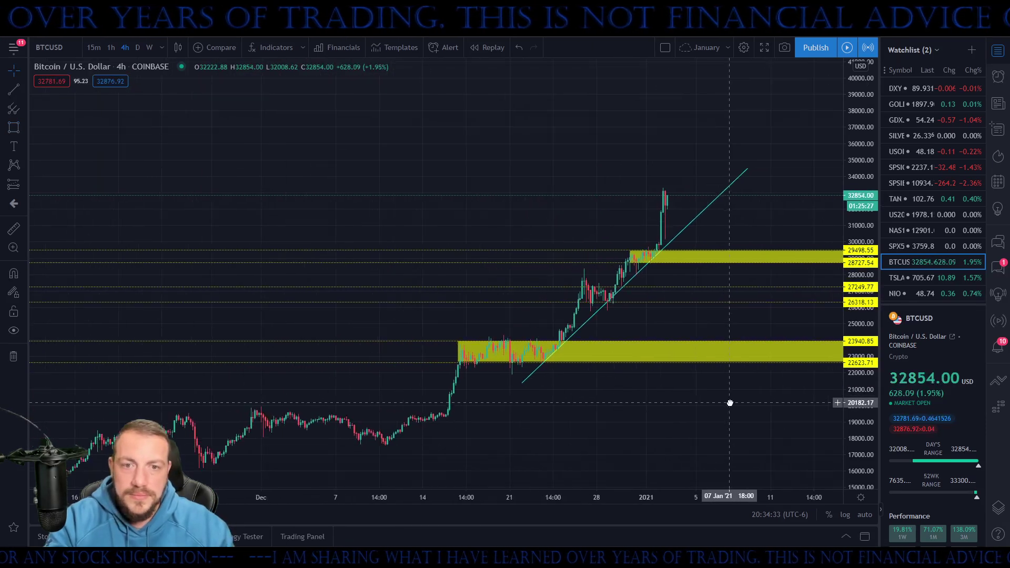
pyautogui.moveTo(581, 122); pyautogui.dragTo(508, 114)
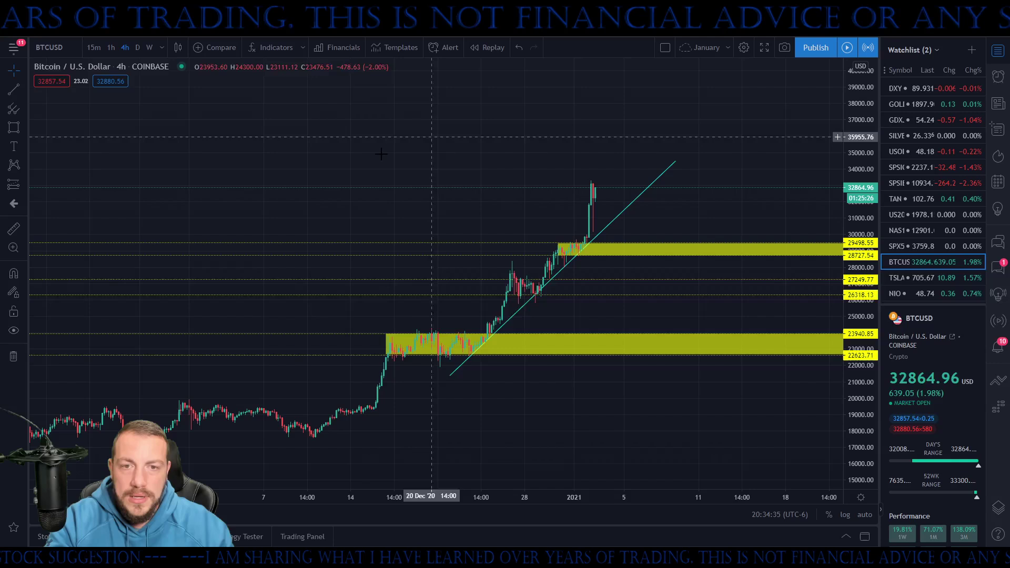
pyautogui.click(12, 128)
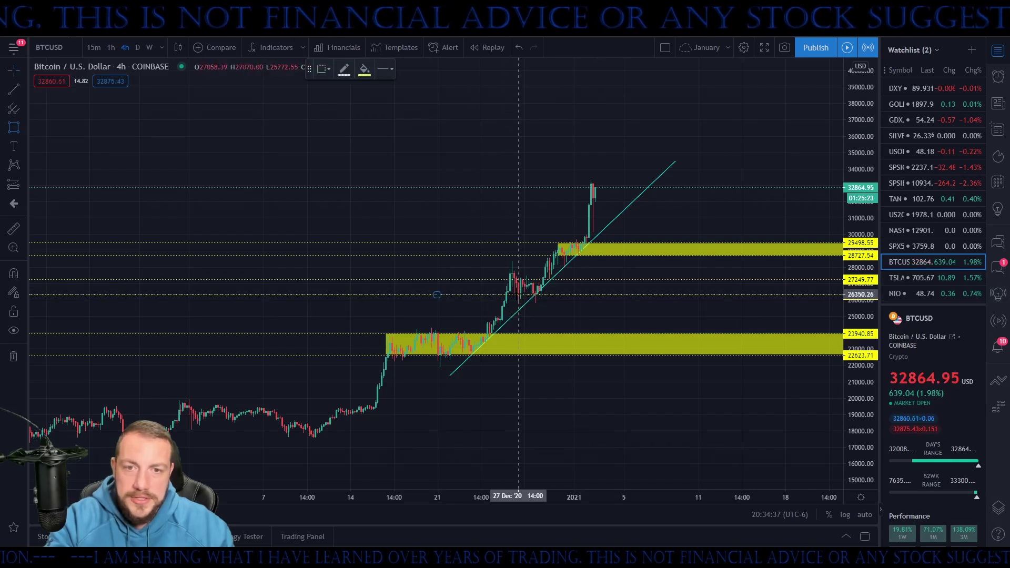
pyautogui.moveTo(511, 295)
pyautogui.mouseDown()
pyautogui.moveTo(593, 280)
pyautogui.moveTo(421, 284)
pyautogui.mouseUp()
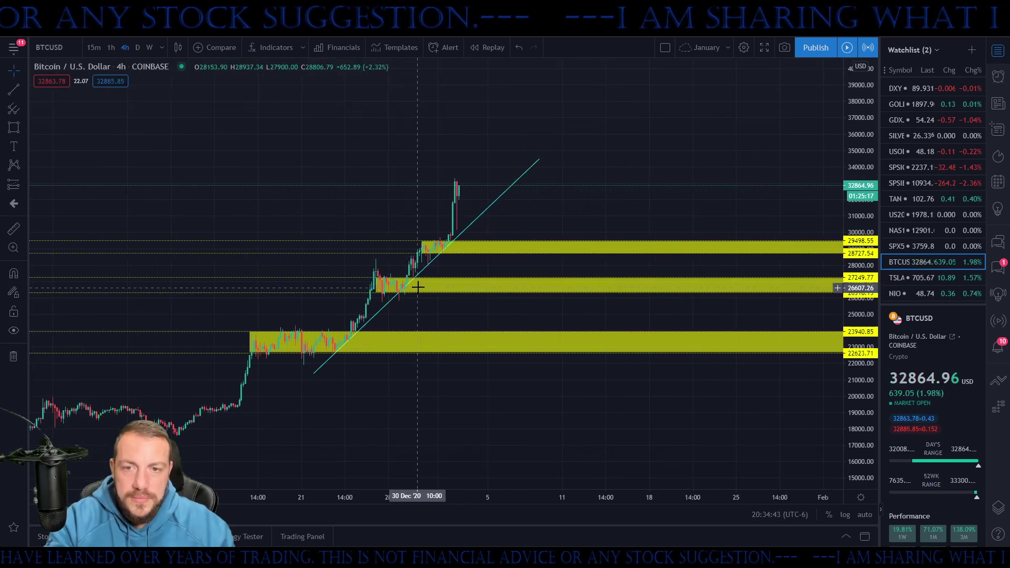
# Stretch the middle rectangle's right edge to about 25 Jan '21 and deselect the rectangle
pyautogui.click(415, 284)
pyautogui.moveTo(412, 284); pyautogui.dragTo(748, 309)
pyautogui.click(683, 315)
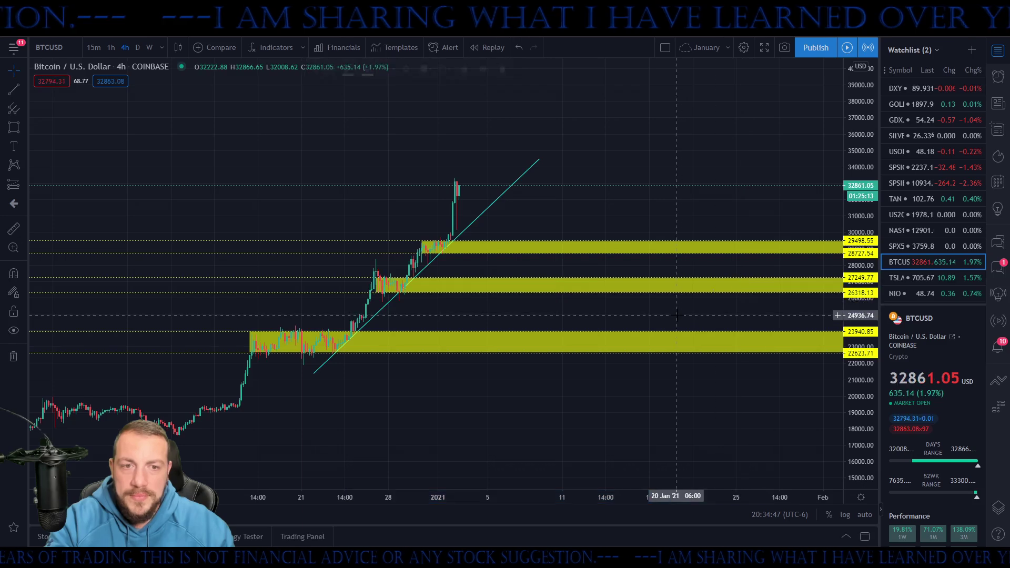
# Select the horizontal lines together with the middle rectangle over the empty future area, and clear the selection
pyautogui.moveTo(683, 314); pyautogui.dragTo(279, 337)
pyautogui.moveTo(694, 434); pyautogui.dragTo(159, 186)
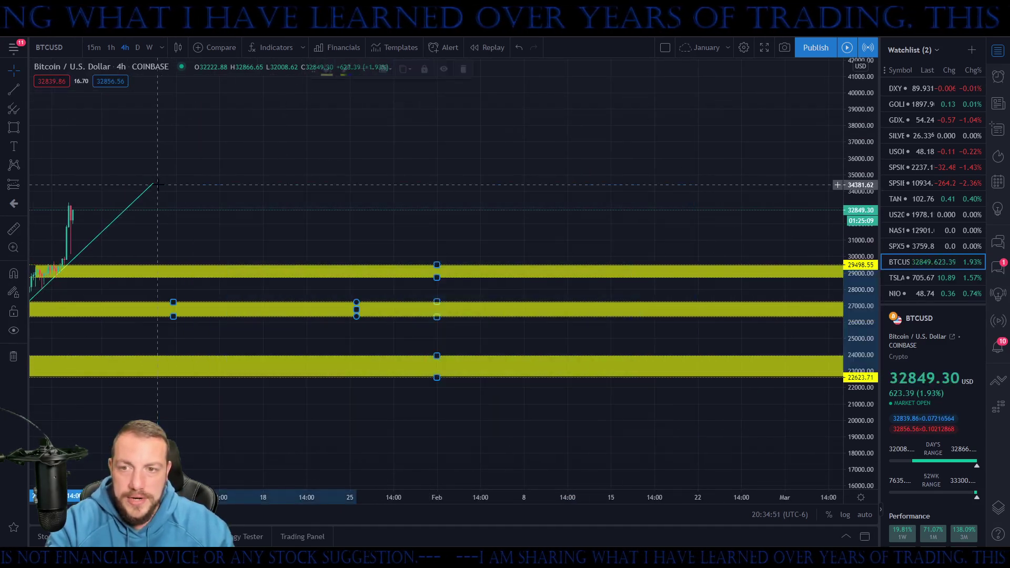
pyautogui.click(382, 429)
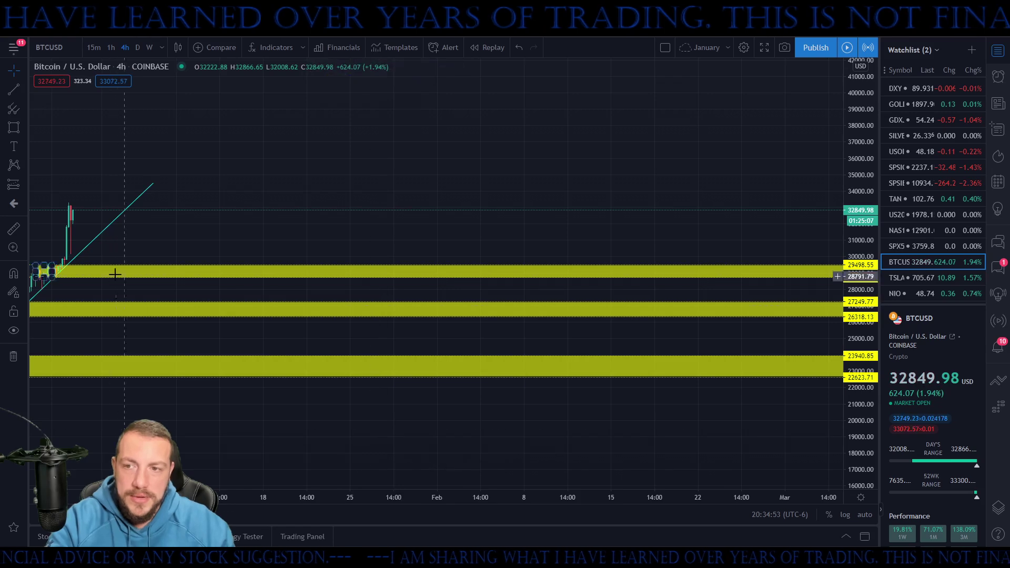
# Stretch the top rectangle's right edge from the candles to 18 Jan '21 14:00
pyautogui.moveTo(248, 237); pyautogui.dragTo(431, 251)
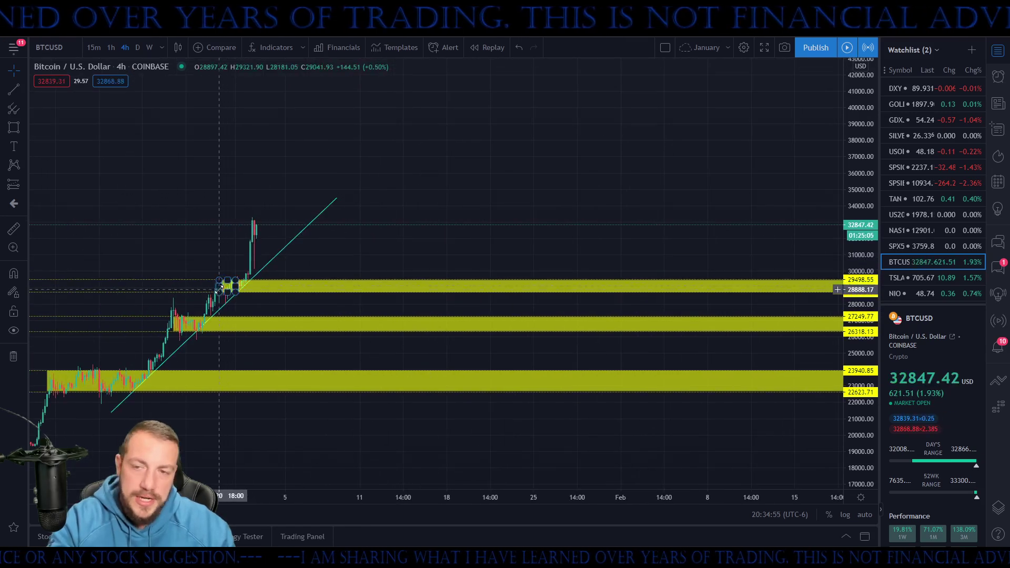
pyautogui.moveTo(235, 204); pyautogui.dragTo(451, 153)
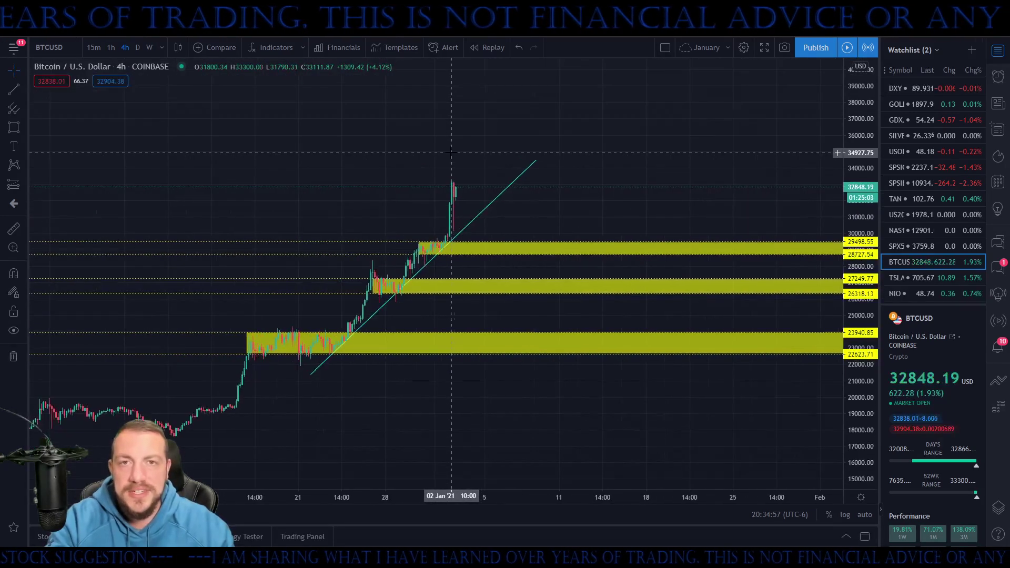
pyautogui.moveTo(618, 194); pyautogui.dragTo(681, 186)
pyautogui.moveTo(445, 241); pyautogui.dragTo(421, 289)
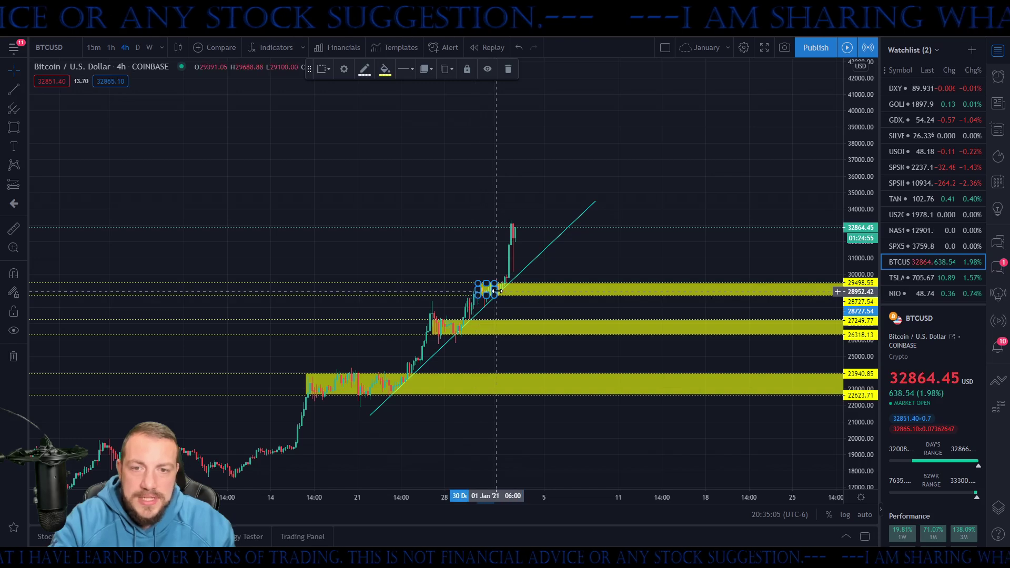
pyautogui.moveTo(497, 291); pyautogui.dragTo(711, 291)
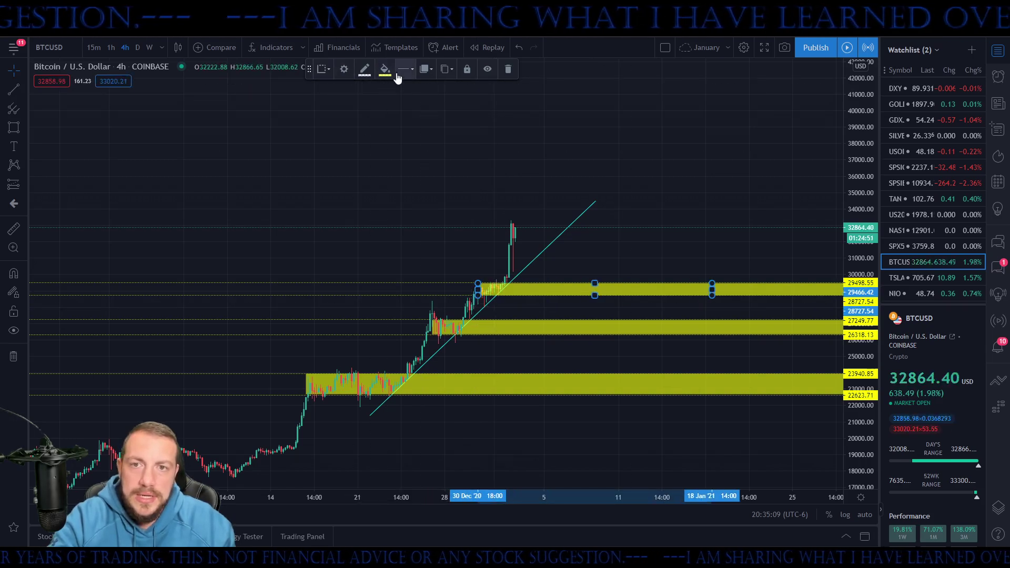
# Try a fully opaque white border on the top rectangle, and return the border to full transparency
pyautogui.click(364, 71)
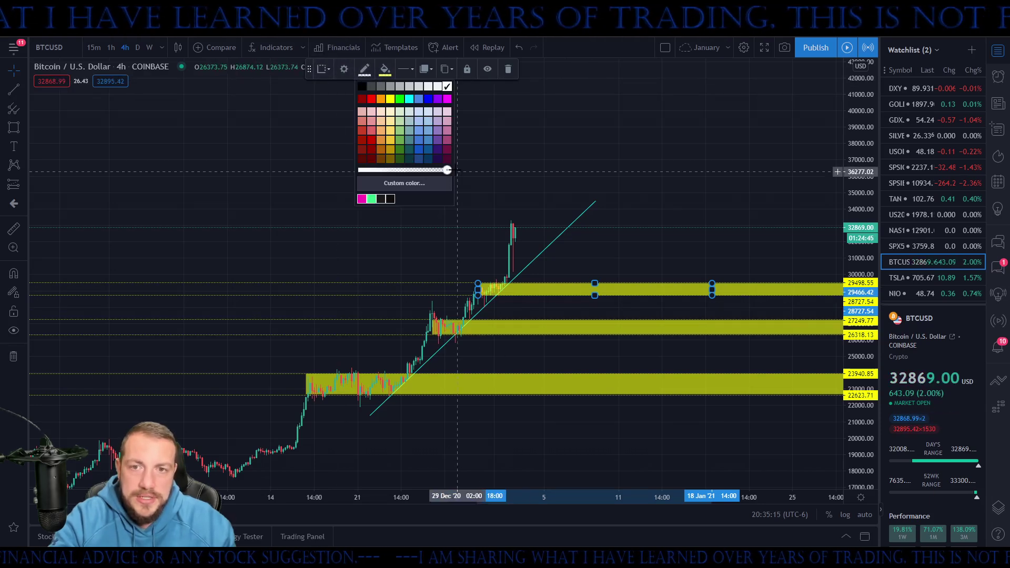
pyautogui.moveTo(447, 170); pyautogui.dragTo(320, 159)
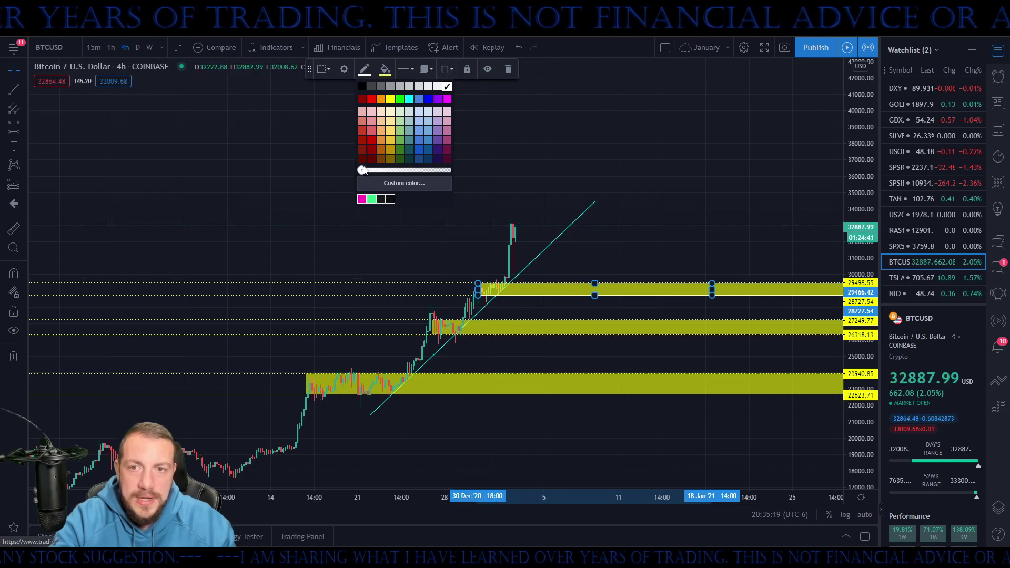
pyautogui.moveTo(363, 170); pyautogui.dragTo(447, 170)
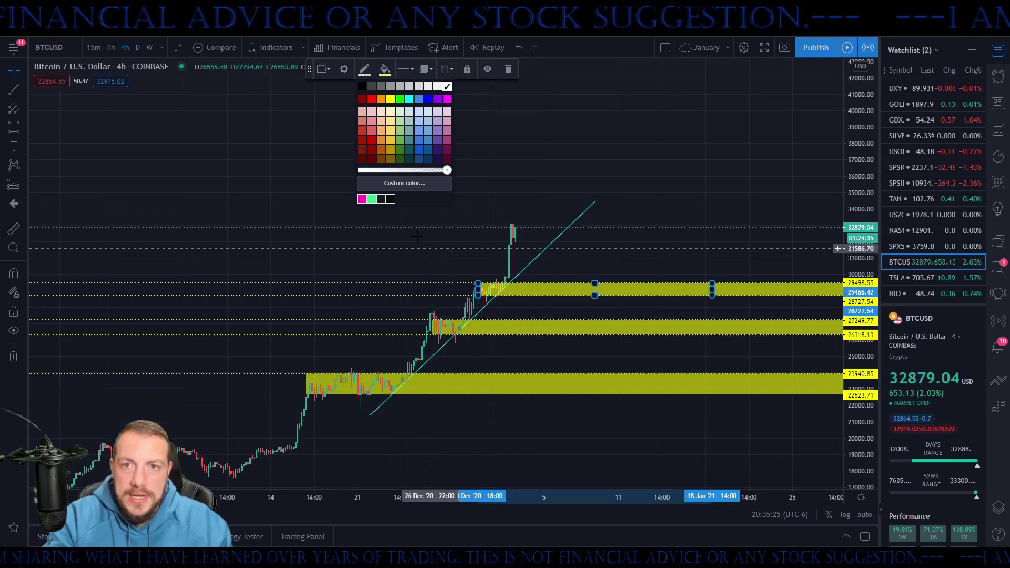
# Examine the top rectangle's fill colour and transparency options without changing them, and deselect the rectangle
pyautogui.click(385, 70)
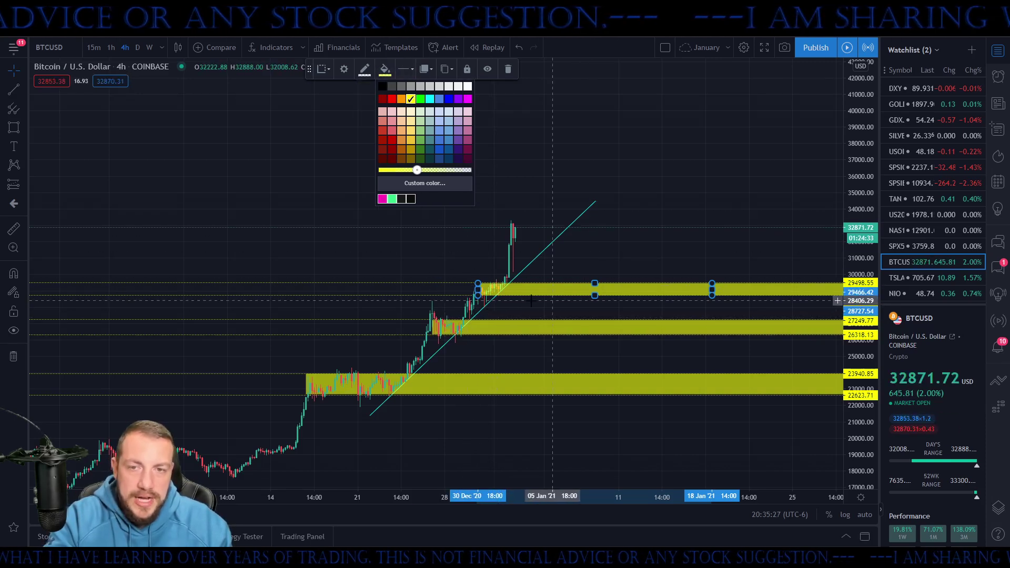
pyautogui.click(573, 140)
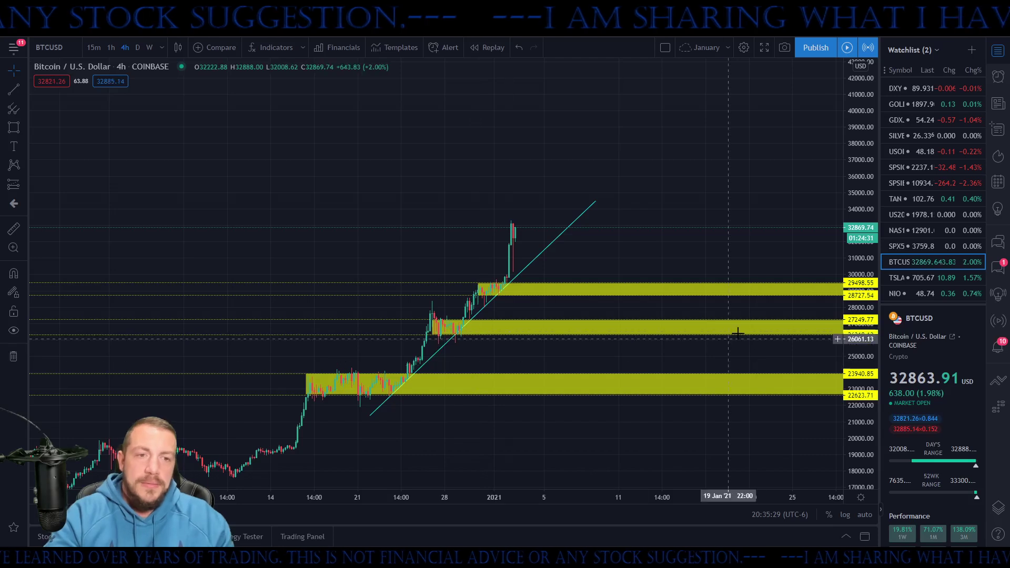
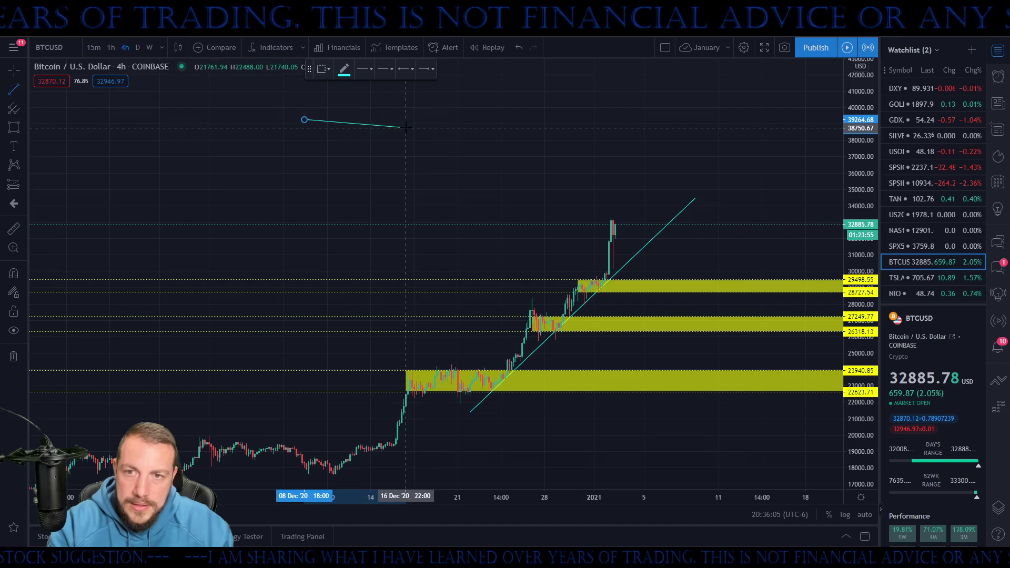
# Try levelling a short trend line above the candles with temporary magnet snapping, extend its end past the latest candle, and delete it
pyautogui.press('ctrl')
pyautogui.press('ctrl')
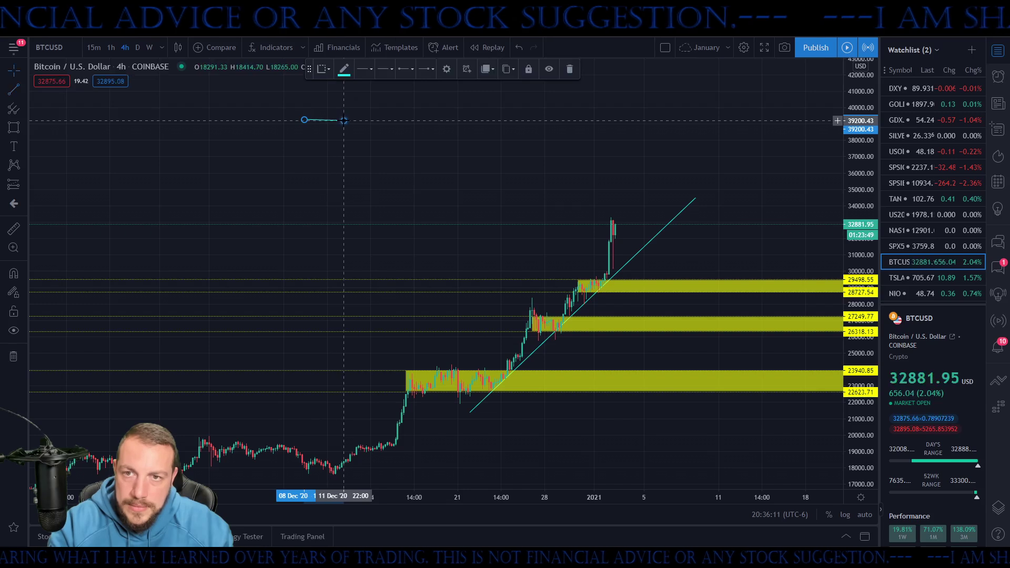
pyautogui.moveTo(343, 119); pyautogui.dragTo(454, 132)
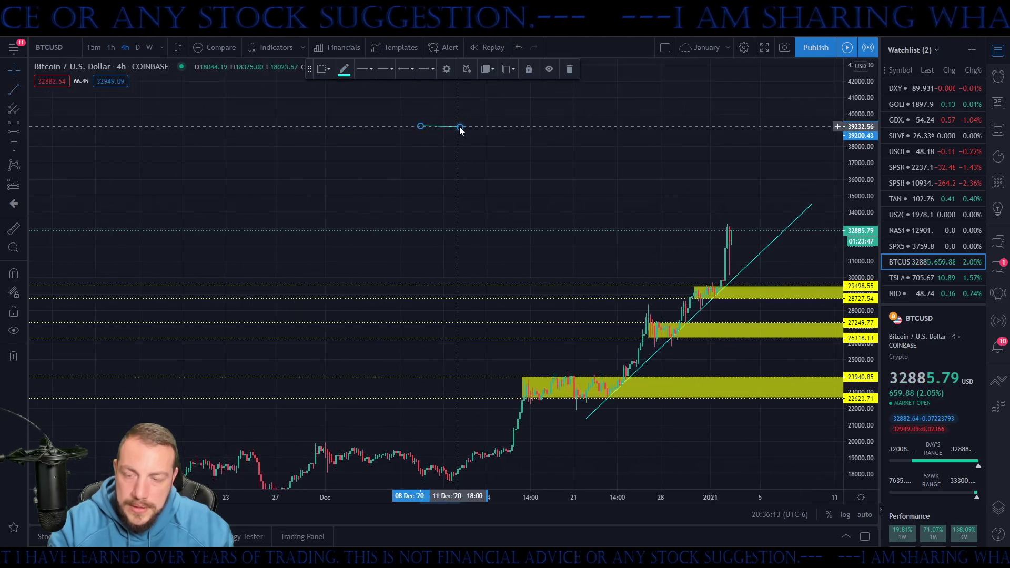
pyautogui.press('ctrl')
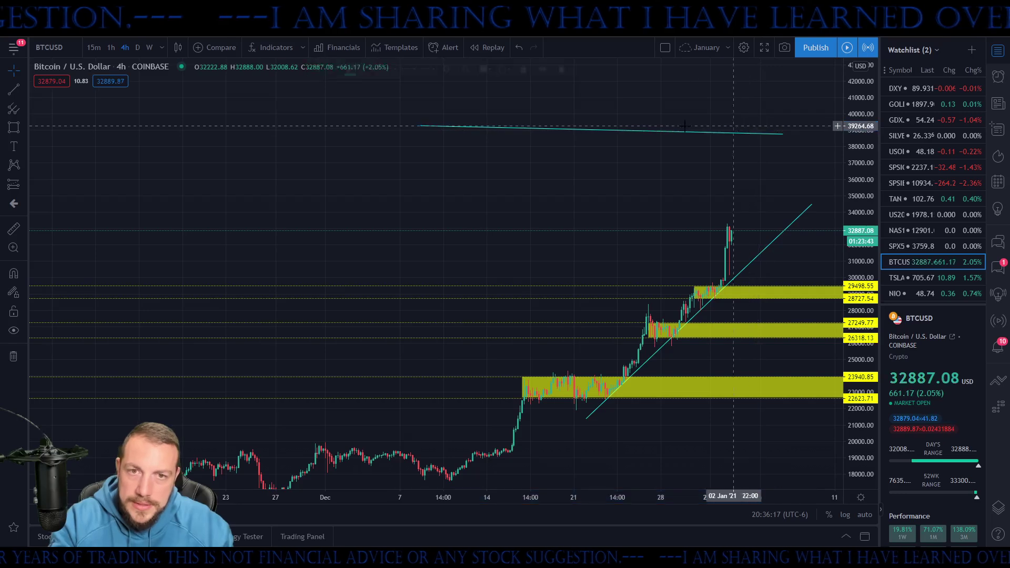
pyautogui.press('Delete')
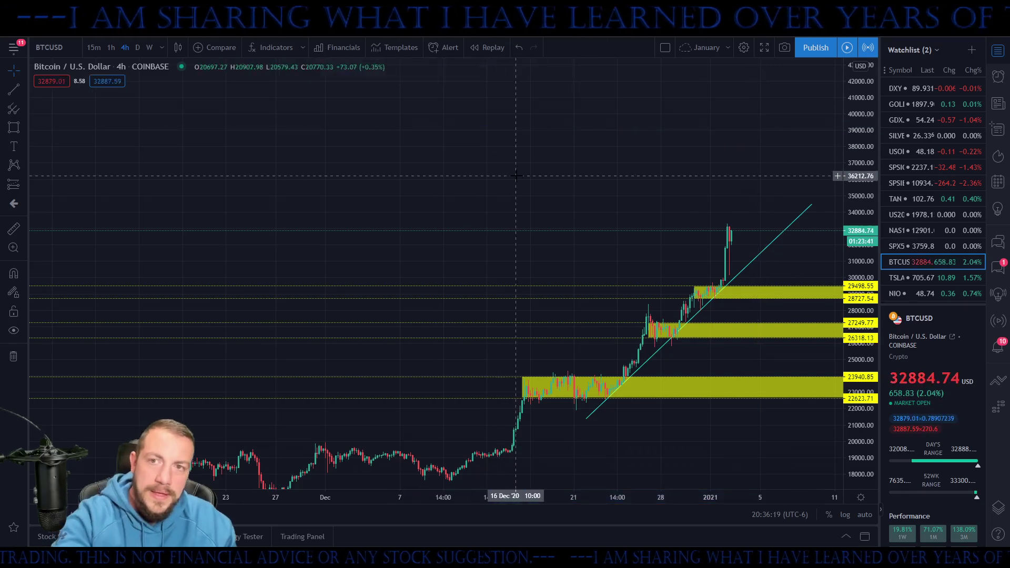
# Draw a nearly level trend line from 13 Dec '20 10:00 at 39746.56 to 08 Jan '21 18:00 at 39682.31, choosing Strong Magnet
pyautogui.moveTo(464, 174); pyautogui.dragTo(282, 195)
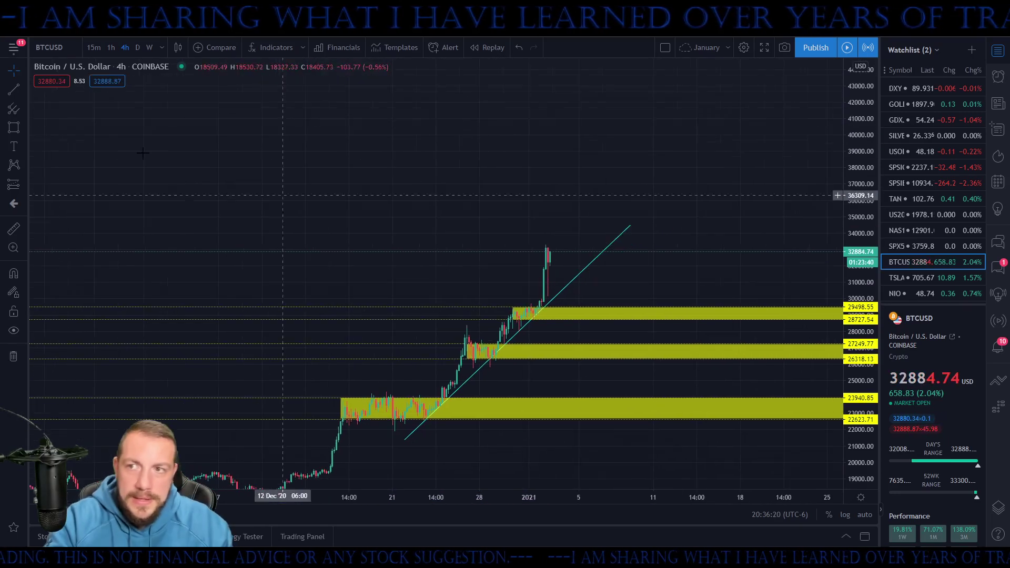
pyautogui.click(13, 90)
pyautogui.click(297, 139)
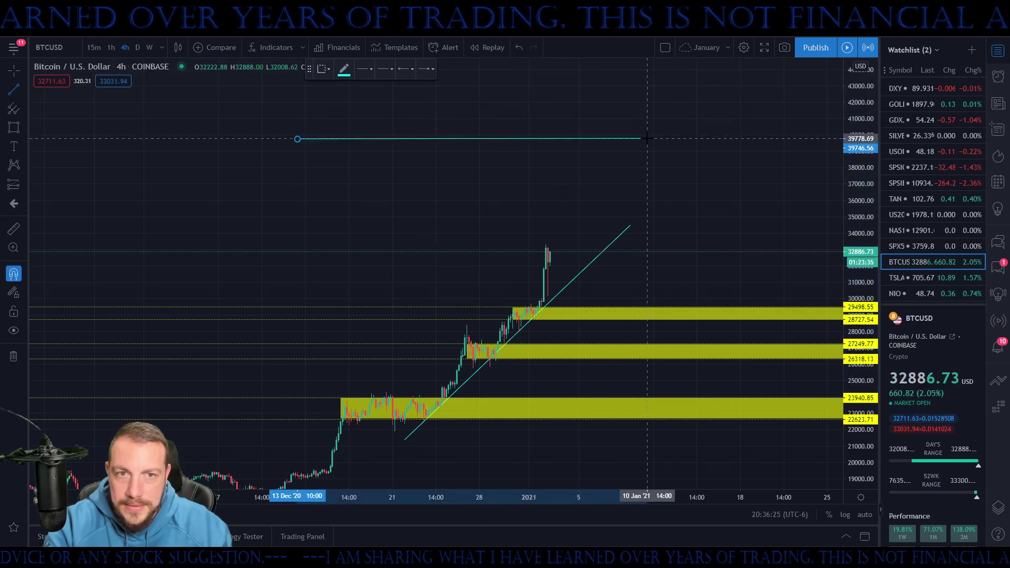
pyautogui.click(27, 272)
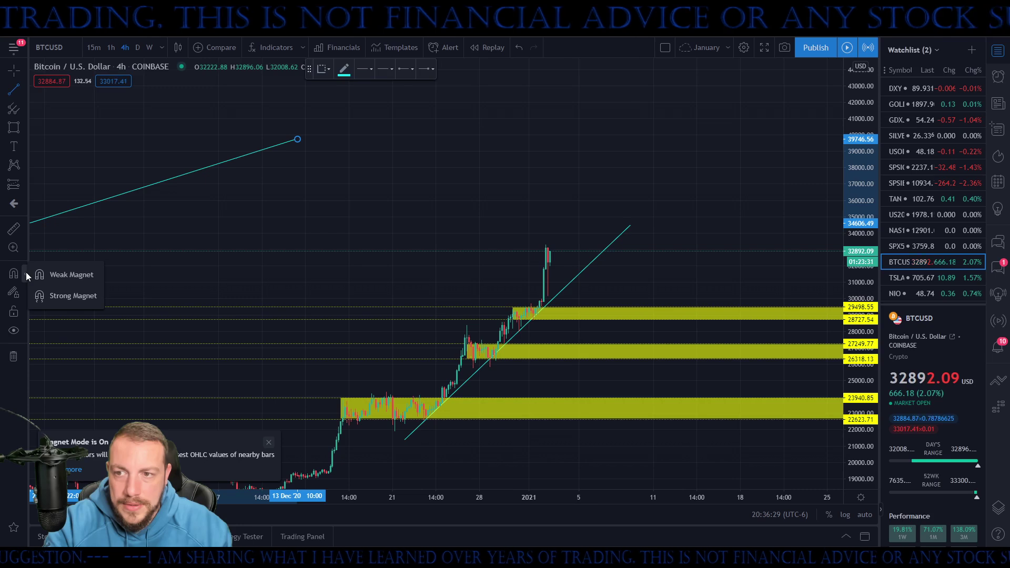
pyautogui.click(73, 295)
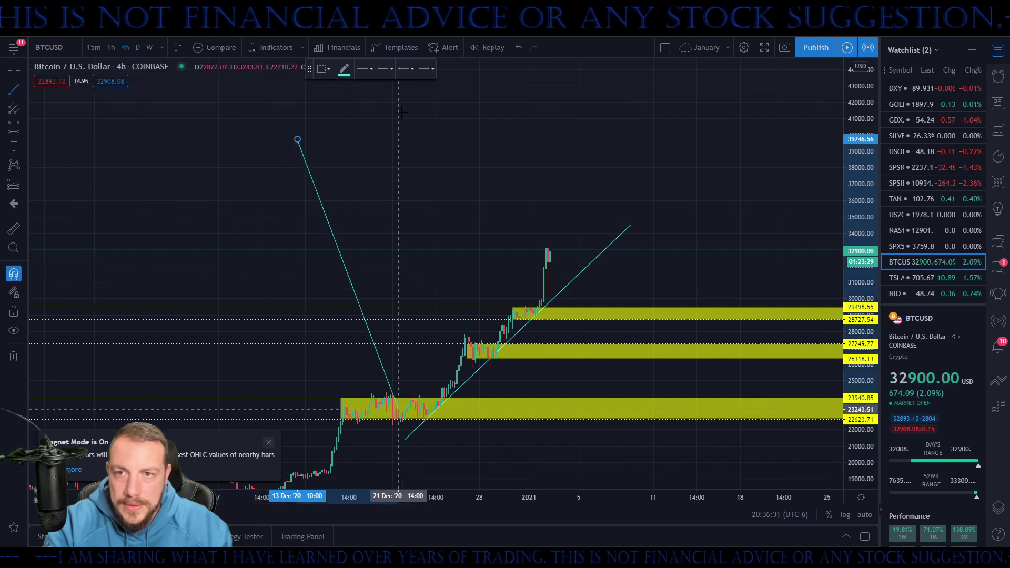
pyautogui.press('ctrl')
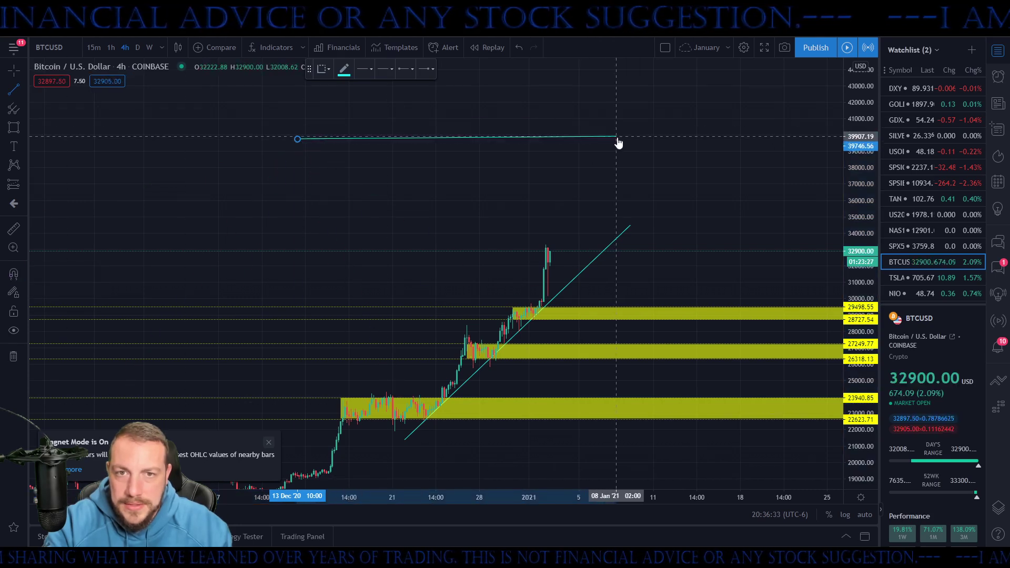
pyautogui.click(620, 142)
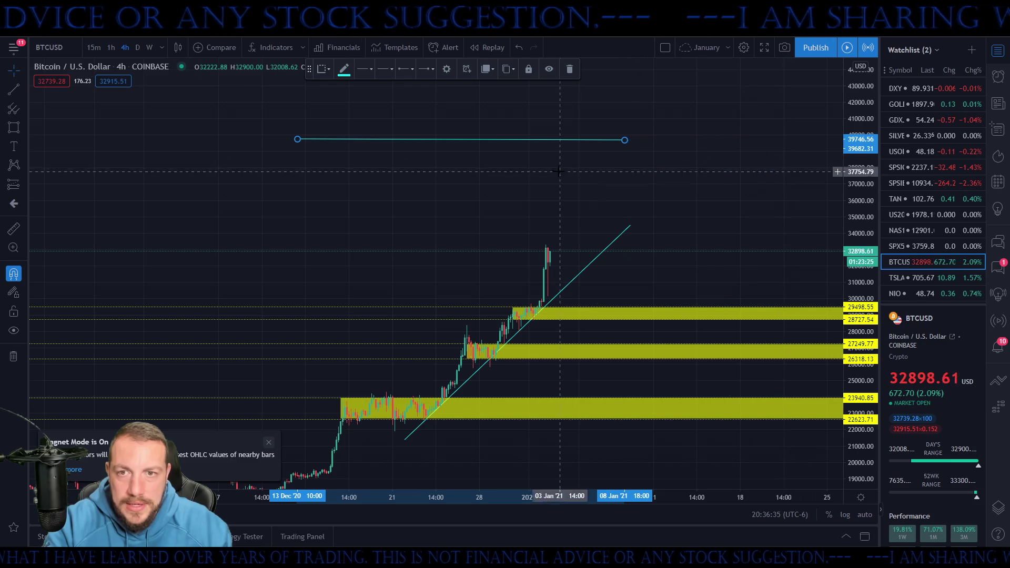
# Move the upper trend line's right end until the line is level at 39746.56 and ends at 09 Jan '21 22:00
pyautogui.moveTo(625, 140); pyautogui.dragTo(759, 135)
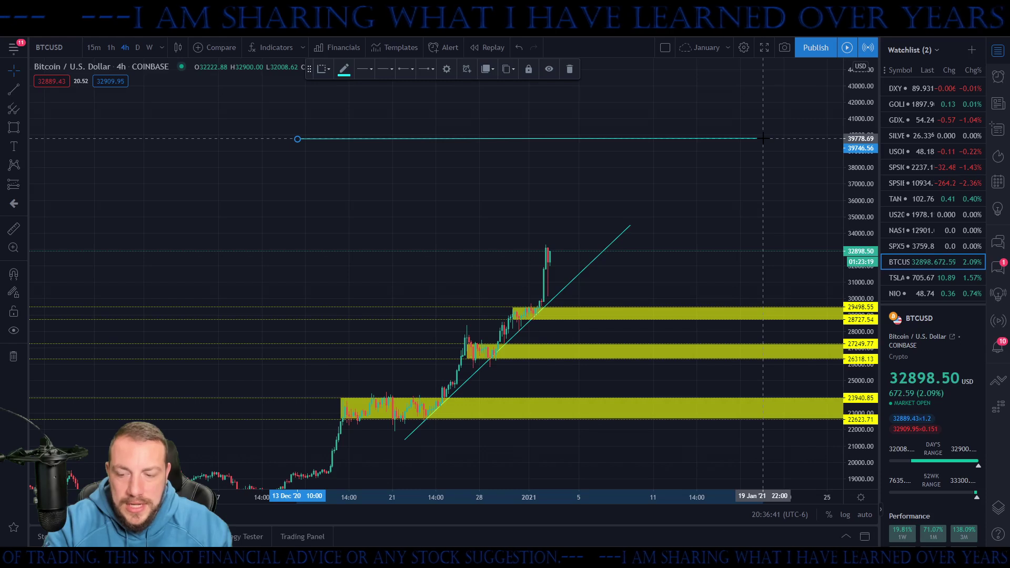
pyautogui.moveTo(762, 138); pyautogui.dragTo(553, 137)
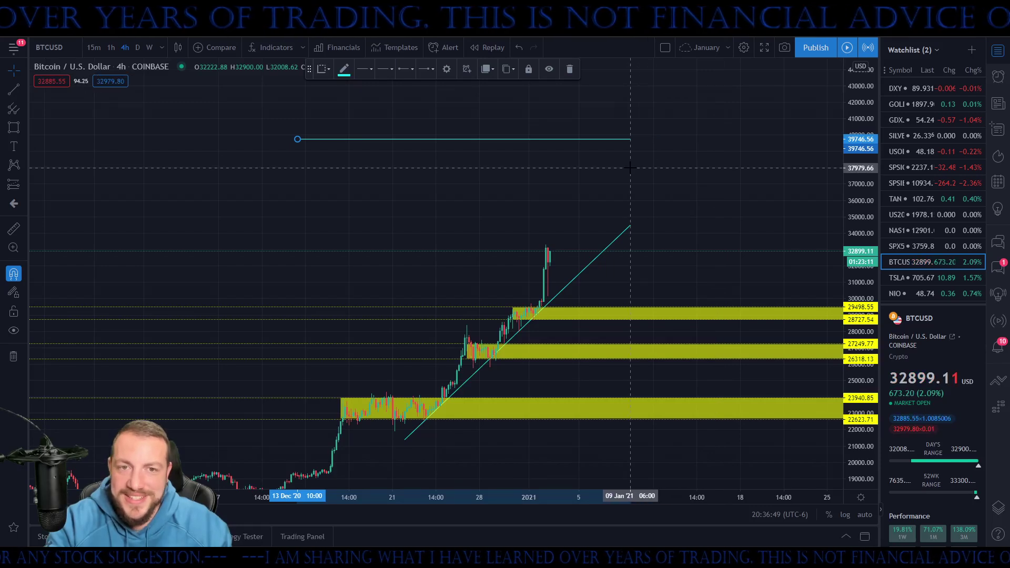
pyautogui.moveTo(652, 165); pyautogui.dragTo(506, 353)
pyautogui.moveTo(429, 161); pyautogui.dragTo(639, 159)
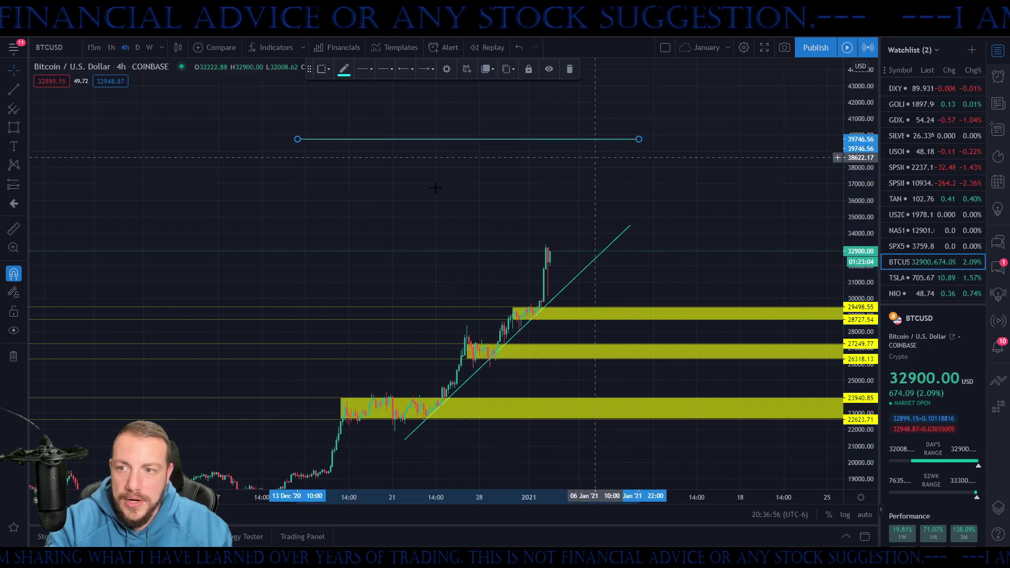
# Deselect the level line and turn on Weak Magnet mode
pyautogui.click(32, 271)
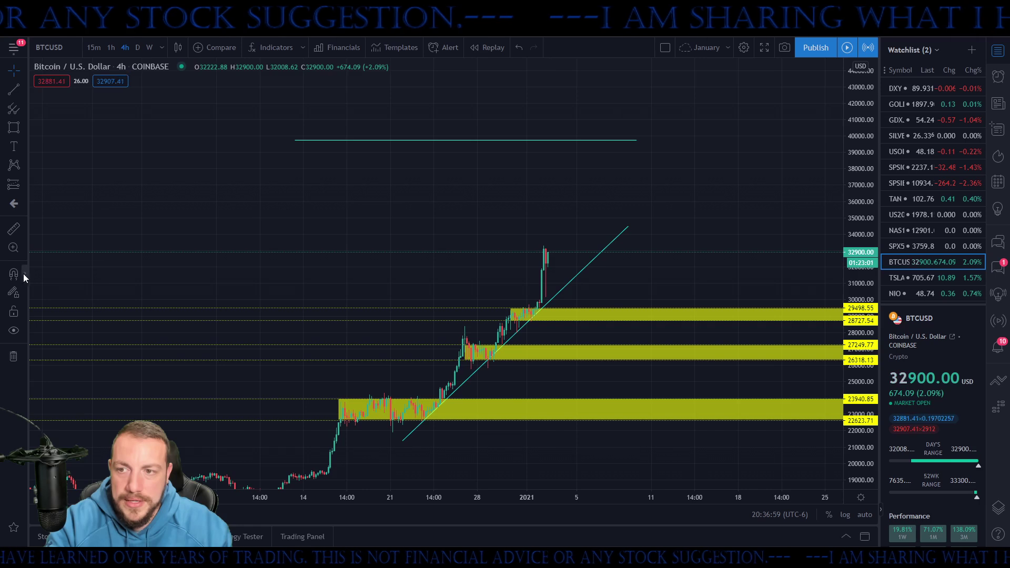
pyautogui.click(23, 274)
pyautogui.click(41, 275)
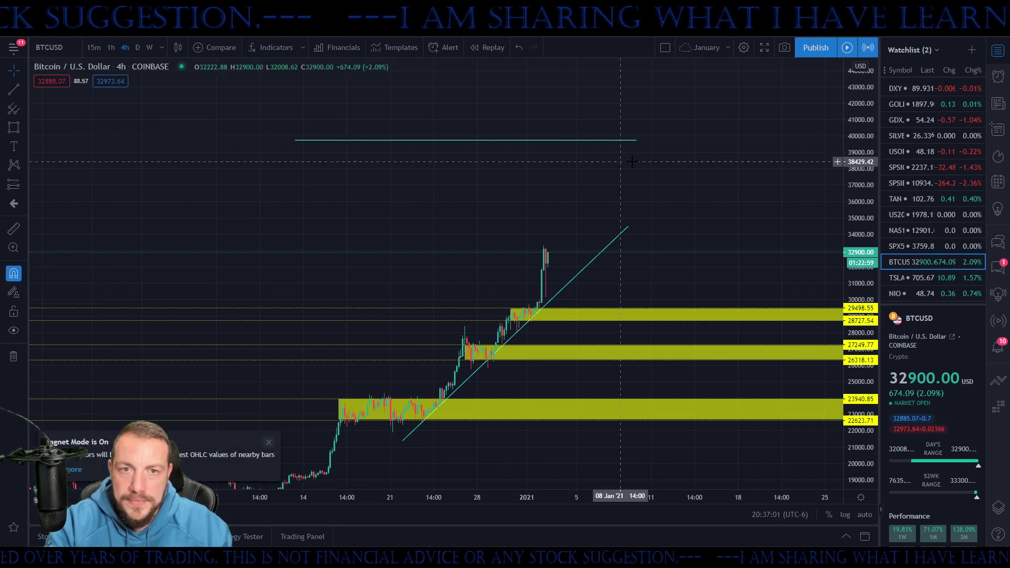
# Try shifting the level line's right end along 39746.56, return it to 09 Jan '21 22:00, and delete the line
pyautogui.moveTo(636, 140); pyautogui.dragTo(614, 67)
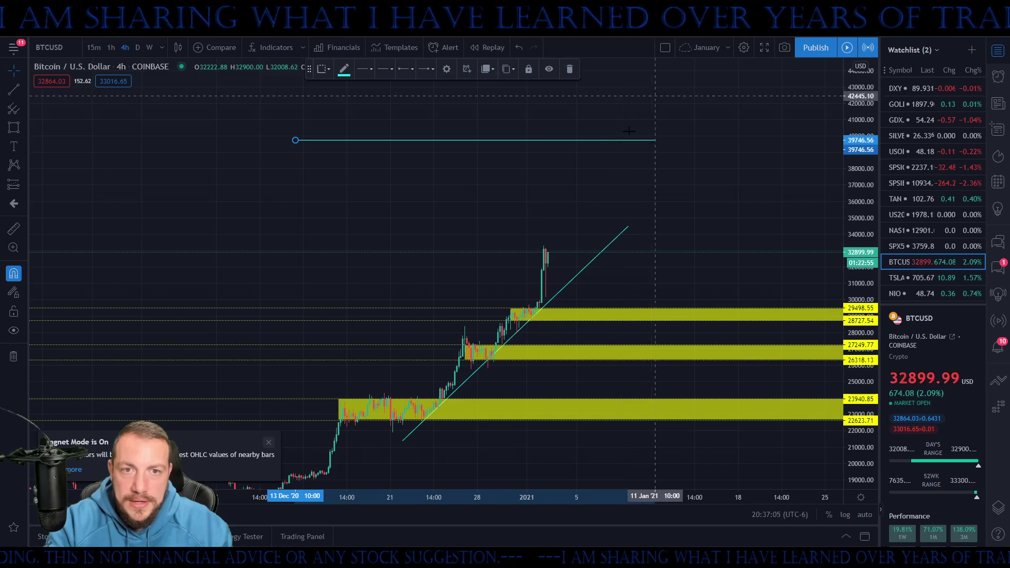
pyautogui.moveTo(636, 138); pyautogui.dragTo(637, 139)
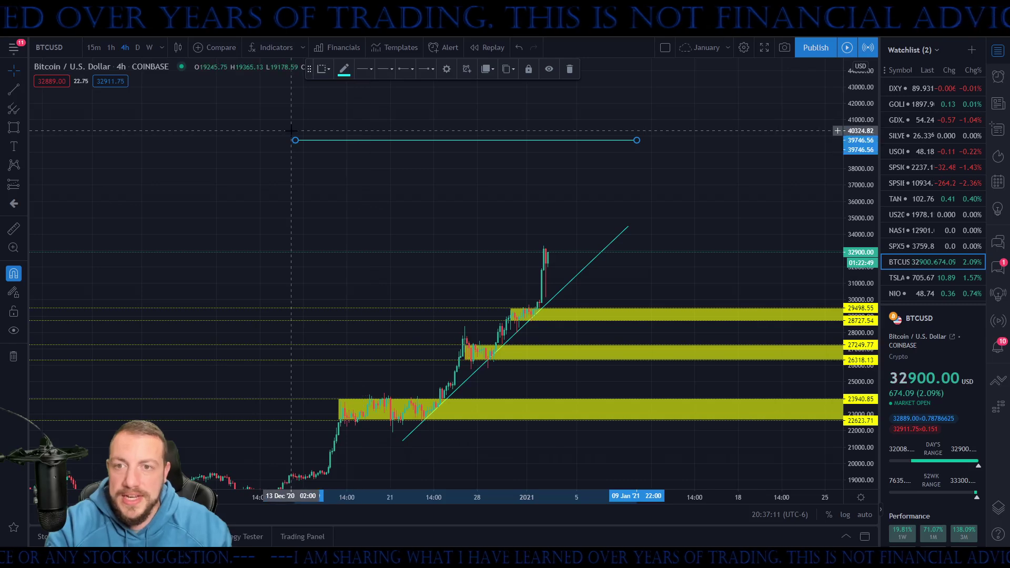
pyautogui.press('Delete')
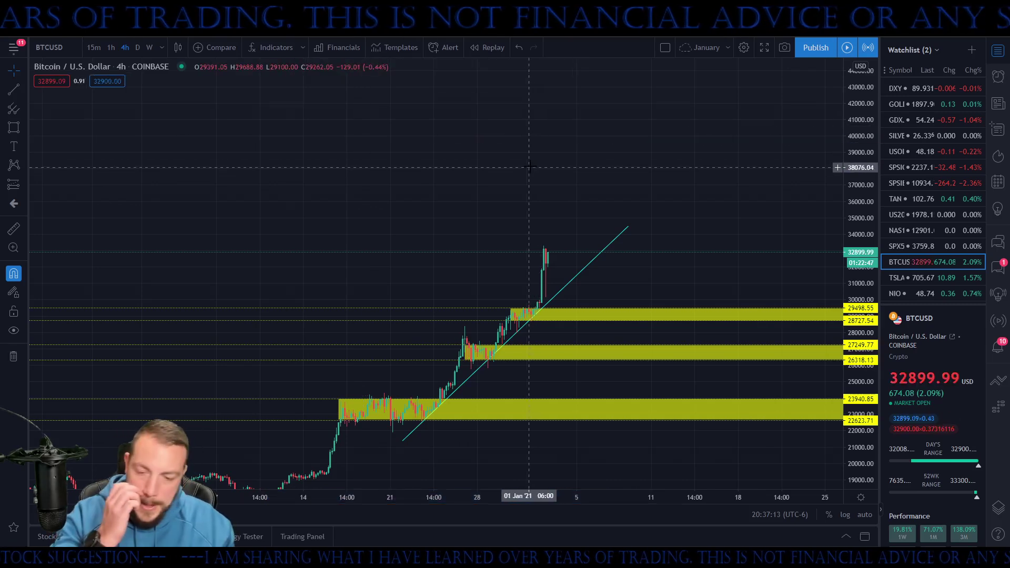
# Measure the price drop from the recent high at 33111.87 down to 17973.71 at 07 Jan '21 02:00
pyautogui.moveTo(533, 162); pyautogui.dragTo(638, 112)
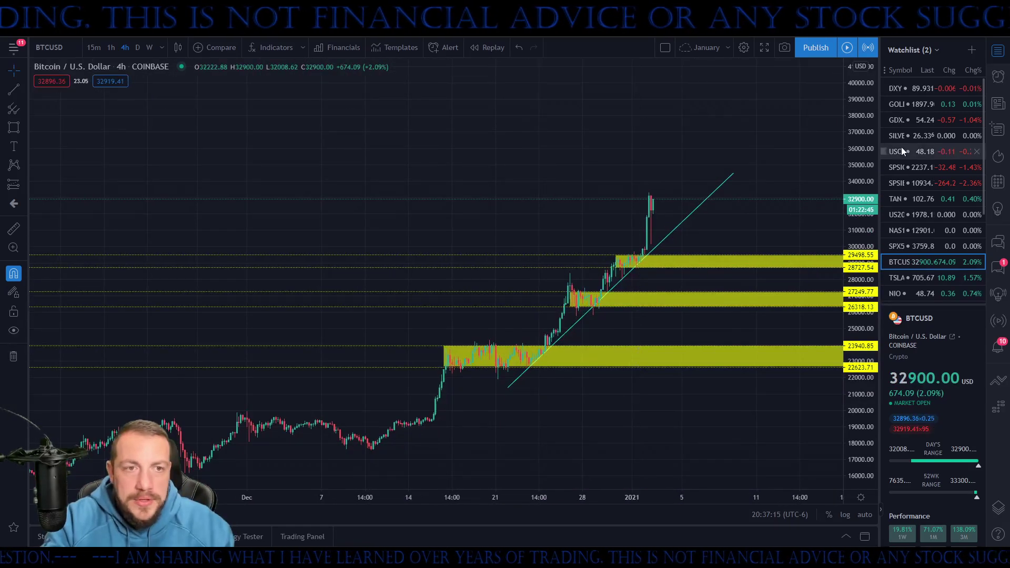
pyautogui.moveTo(852, 185); pyautogui.dragTo(852, 194)
pyautogui.moveTo(699, 127); pyautogui.dragTo(729, 111)
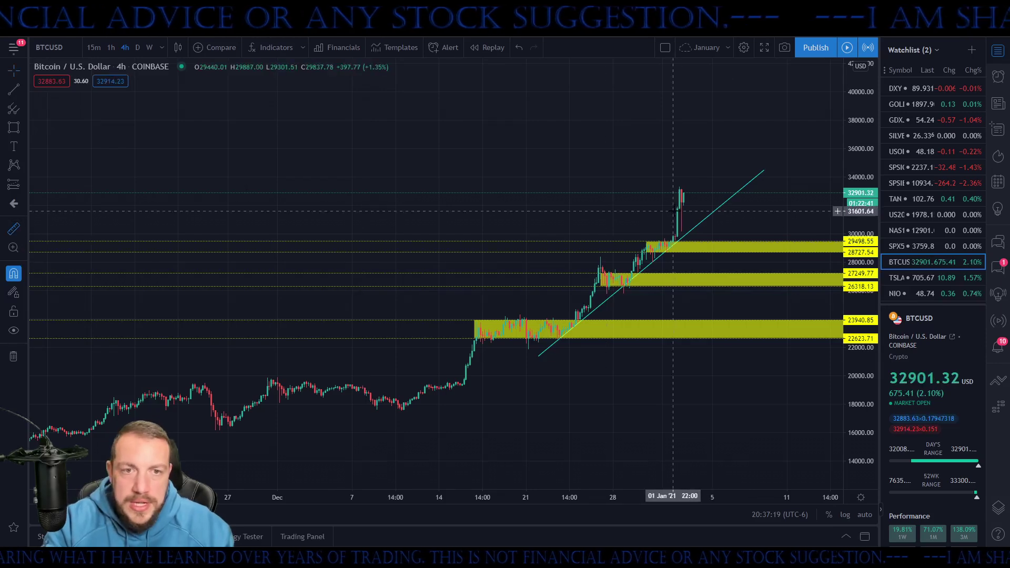
pyautogui.moveTo(679, 189); pyautogui.dragTo(736, 404)
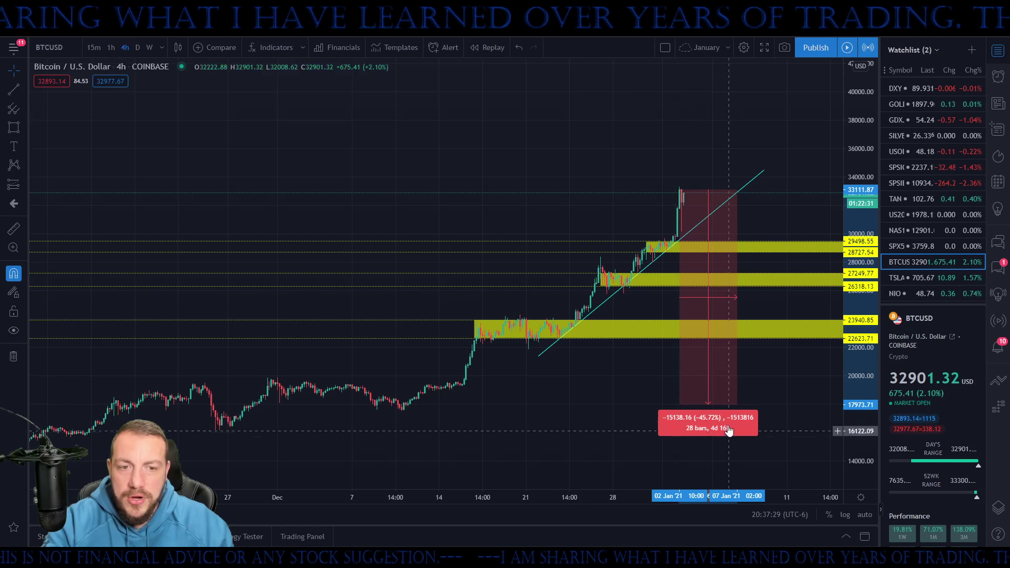
# Measure a rise in the empty area above the candles from 31860.86 to 43118.71, and clear the measurement
pyautogui.click(607, 393)
pyautogui.keyDown('shift'); pyautogui.click(478, 211); pyautogui.keyUp('shift')
pyautogui.moveTo(483, 208); pyautogui.dragTo(464, 266)
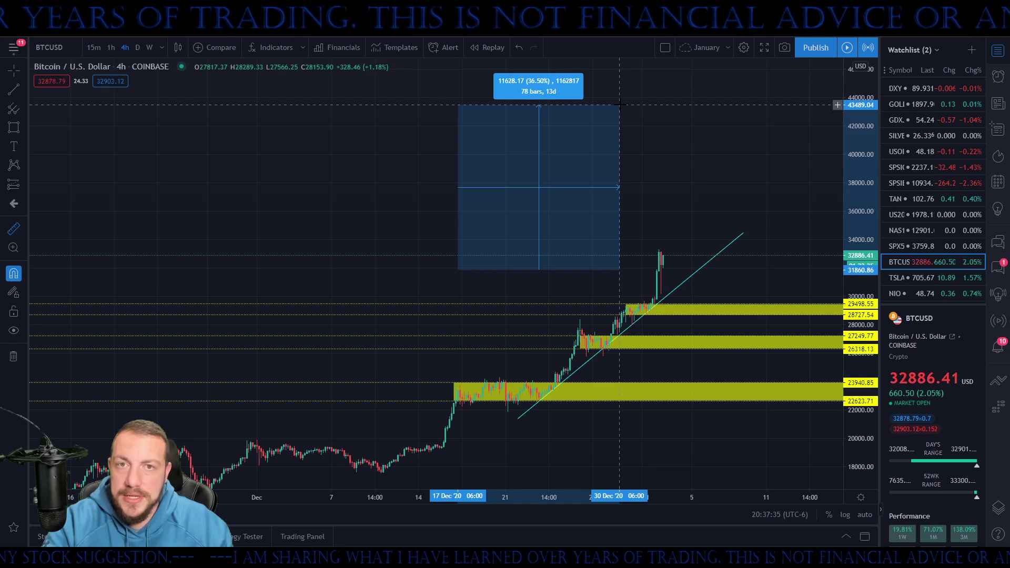
pyautogui.click(243, 205)
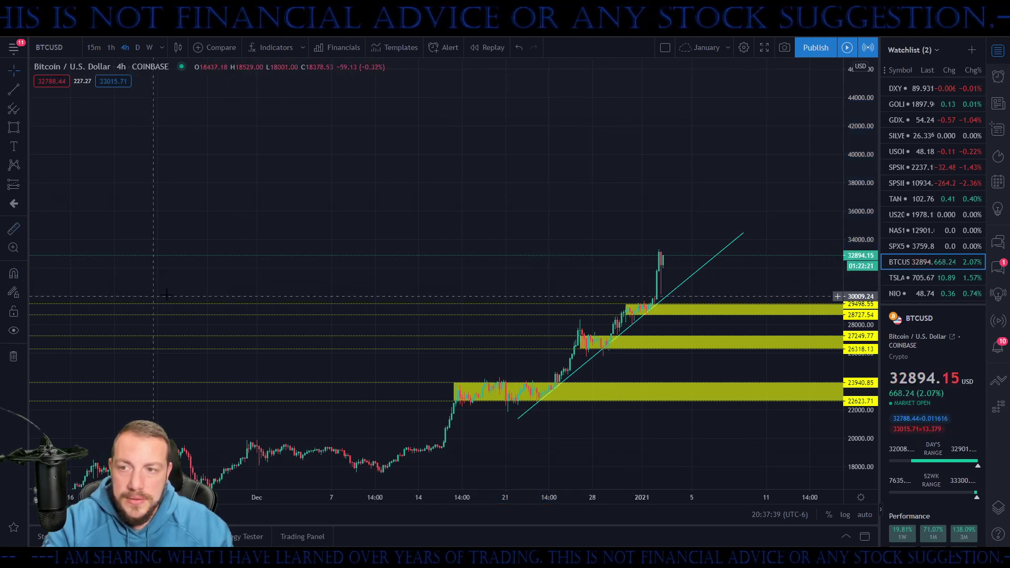
# Measure the range from 33860.61 at 16 Dec '20 18:00 to 43933.42 at 27 Dec '20 14:00, and clear the measurement
pyautogui.keyDown('shift'); pyautogui.click(451, 242); pyautogui.keyUp('shift')
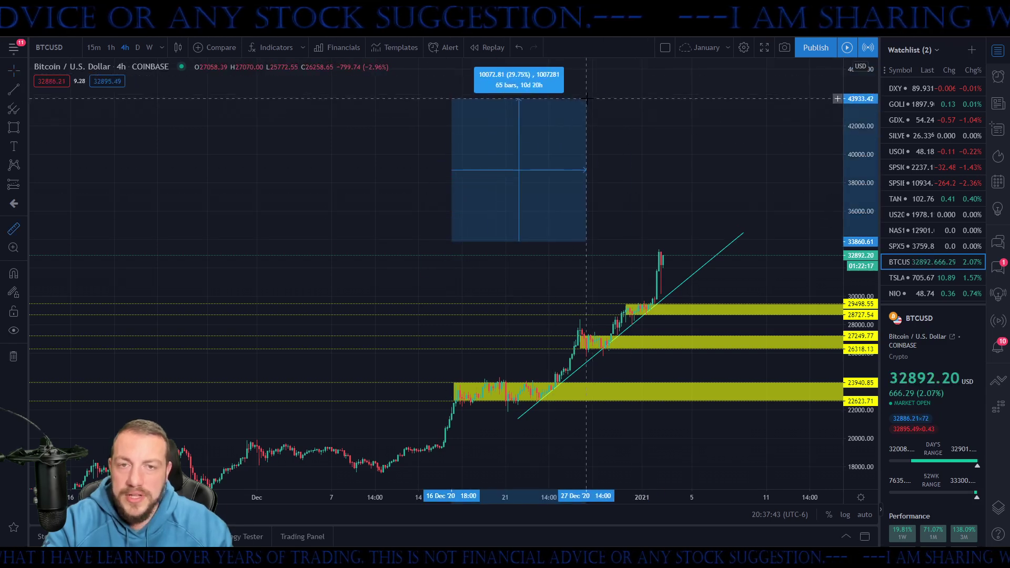
pyautogui.click(587, 98)
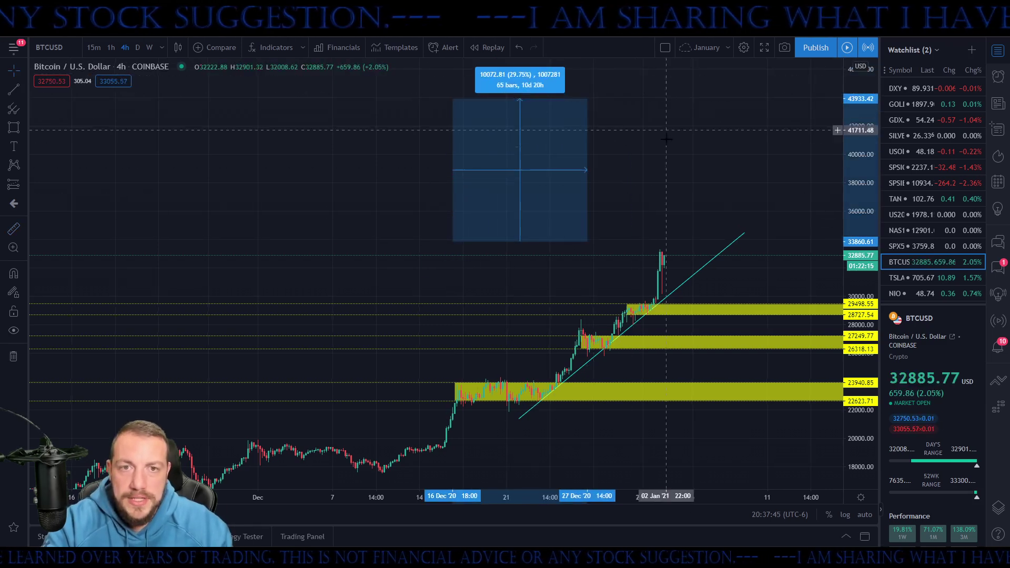
pyautogui.moveTo(390, 234); pyautogui.dragTo(339, 321)
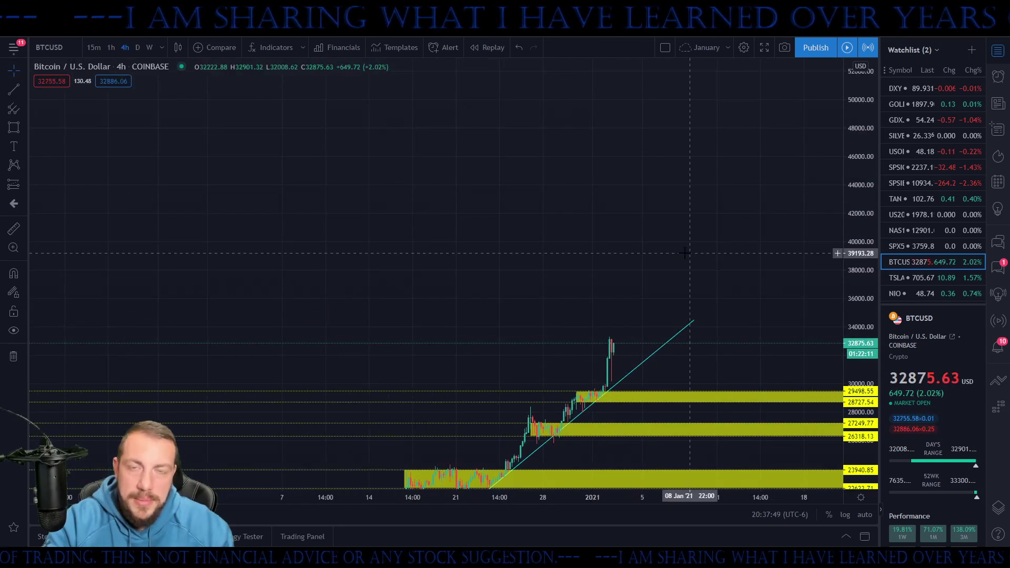
pyautogui.moveTo(684, 252); pyautogui.dragTo(708, 130)
pyautogui.moveTo(626, 162); pyautogui.dragTo(583, 142)
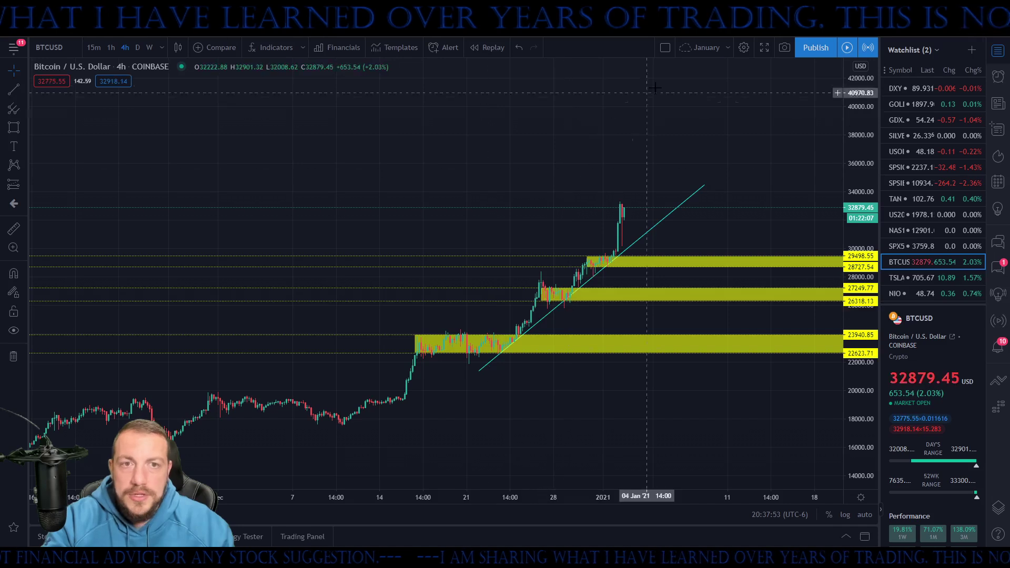
# Split the workspace into three side-by-side charts, and dismiss the symbol search without changing the first chart's symbol
pyautogui.click(664, 47)
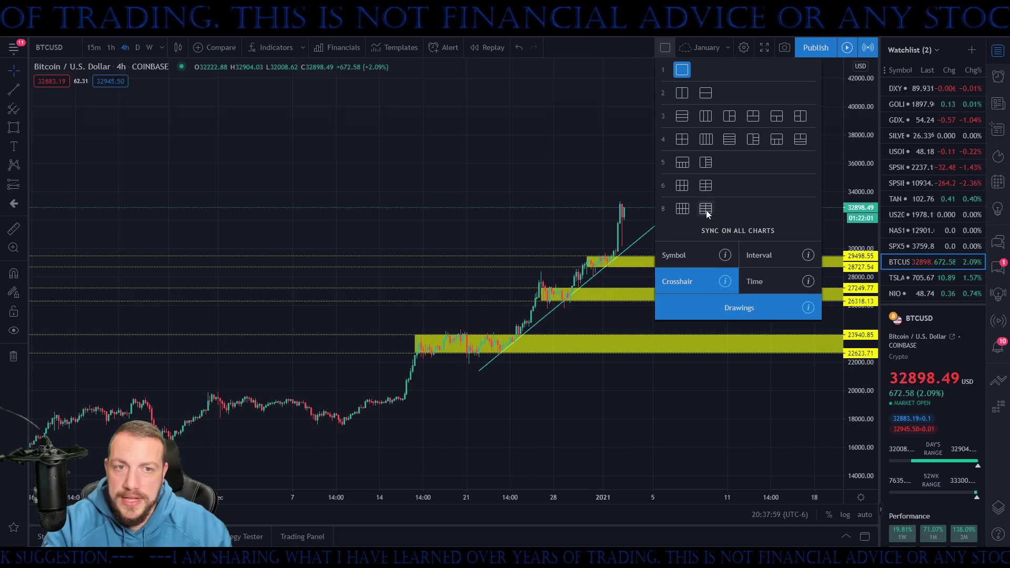
pyautogui.click(704, 117)
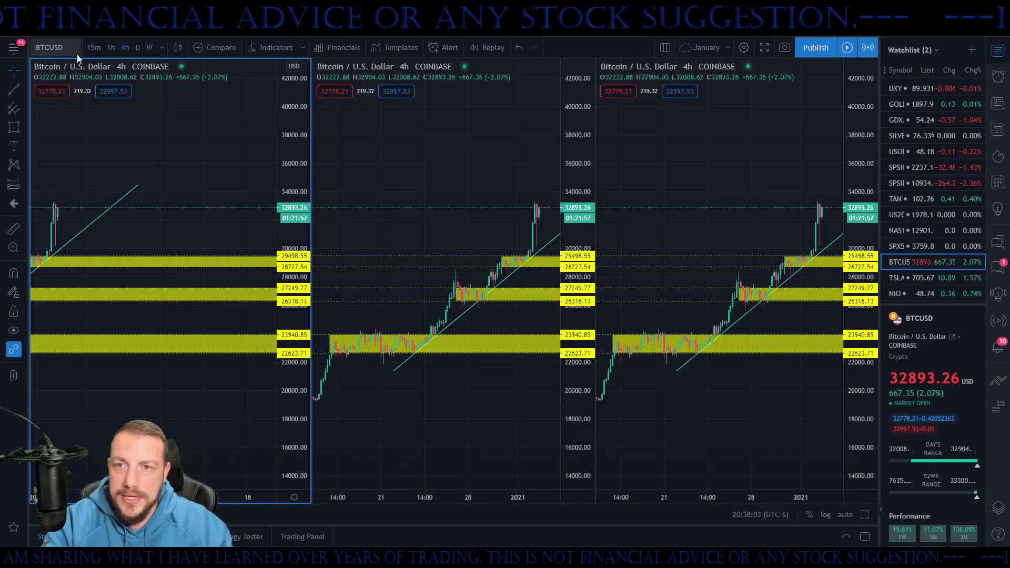
pyautogui.click(61, 48)
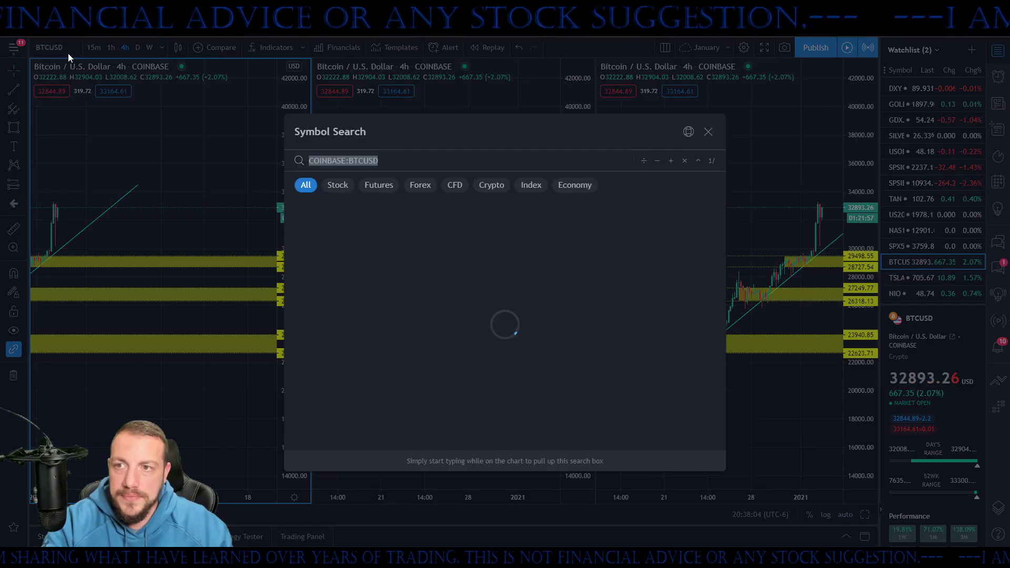
pyautogui.click(707, 131)
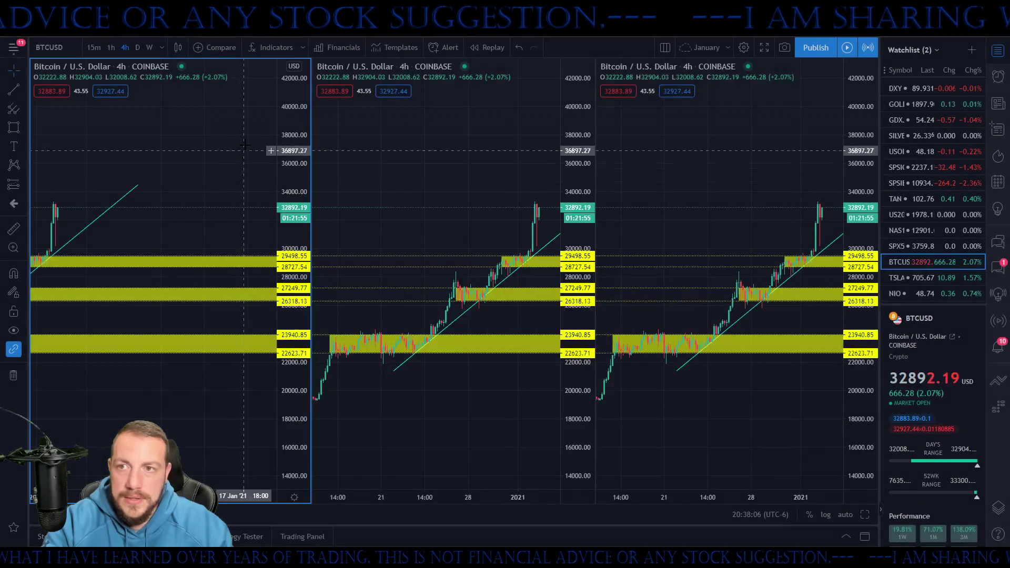
# Load US Russ 2000, US Nas 100 and S&P 500 Index from the watchlist into the first, second and third charts
pyautogui.click(905, 213)
pyautogui.click(921, 232)
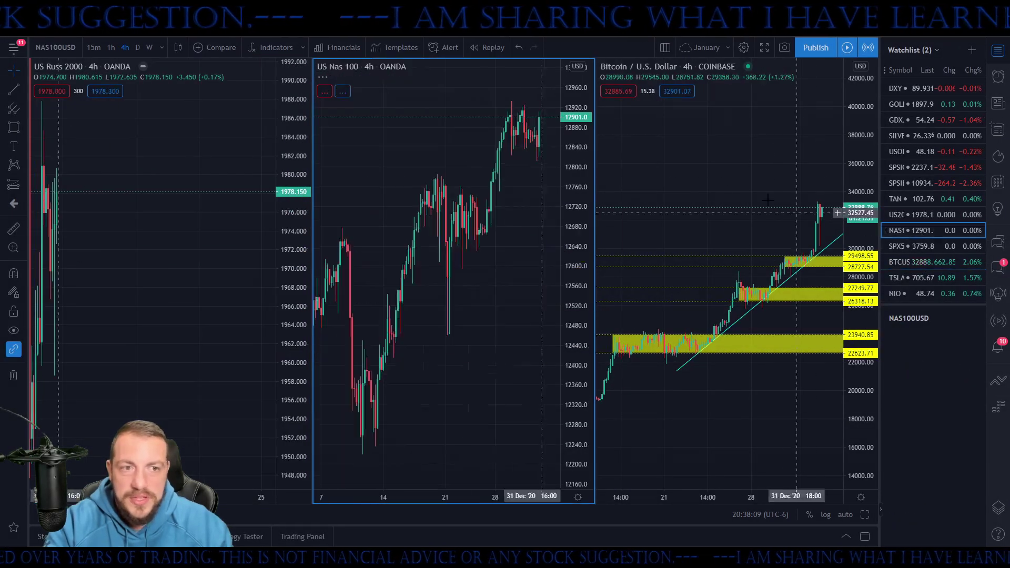
pyautogui.click(904, 247)
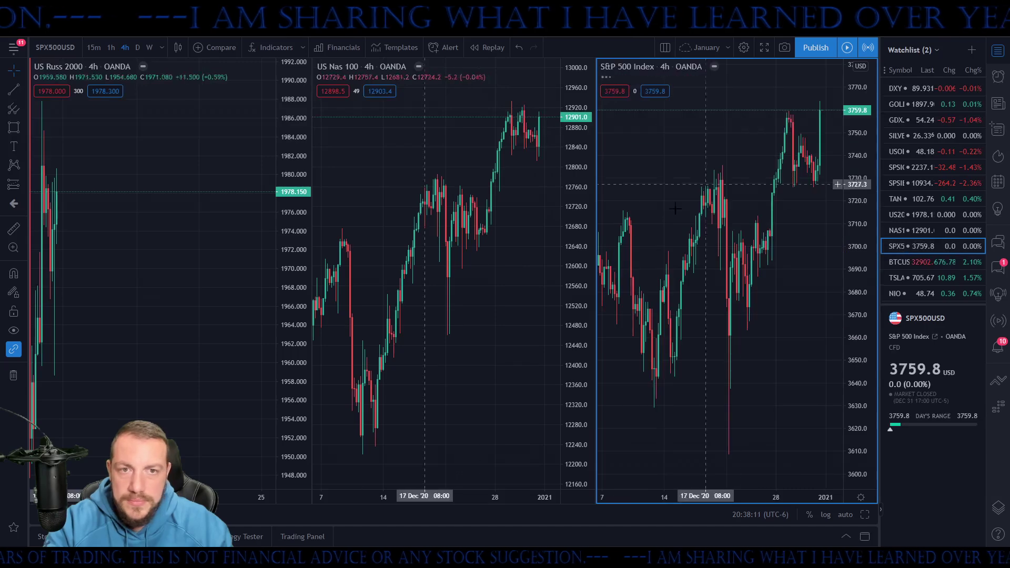
pyautogui.click(267, 332)
pyautogui.scroll(-5, 226, 352)
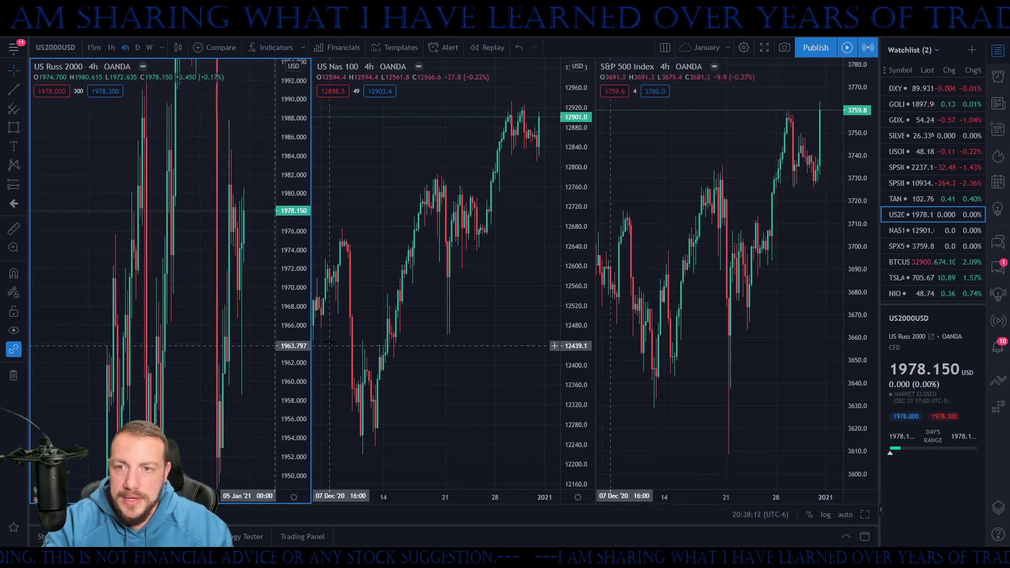
pyautogui.scroll(2, 184, 373)
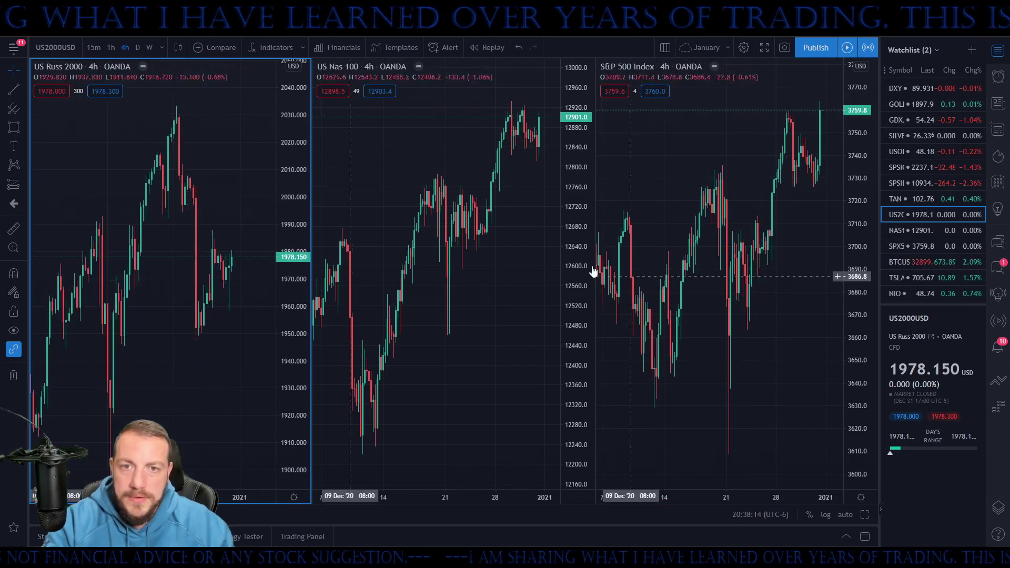
# Set the US Russ 2000, US Nas 100 and S&P 500 Index charts to the 15-minute interval
pyautogui.click(93, 48)
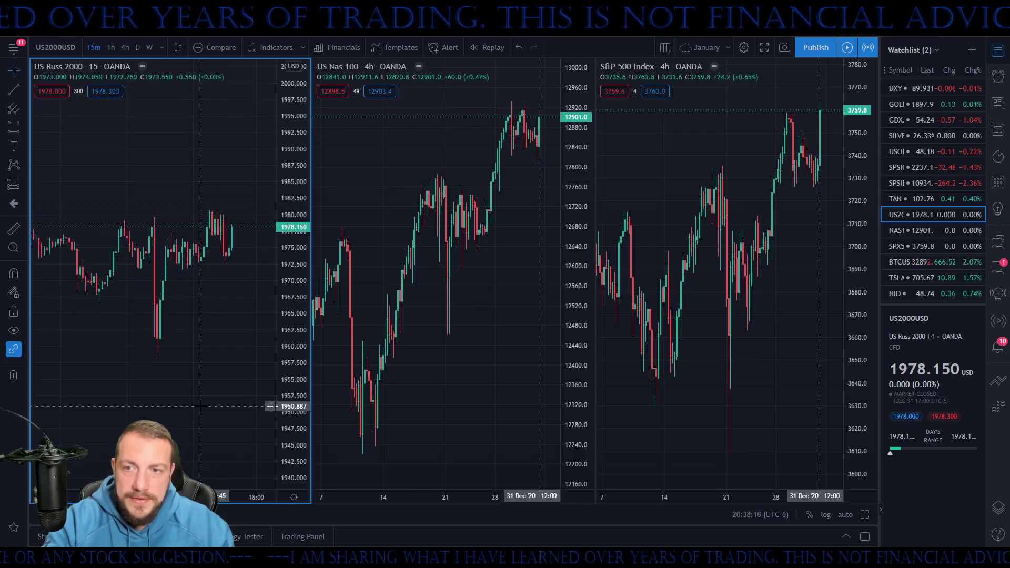
pyautogui.click(371, 137)
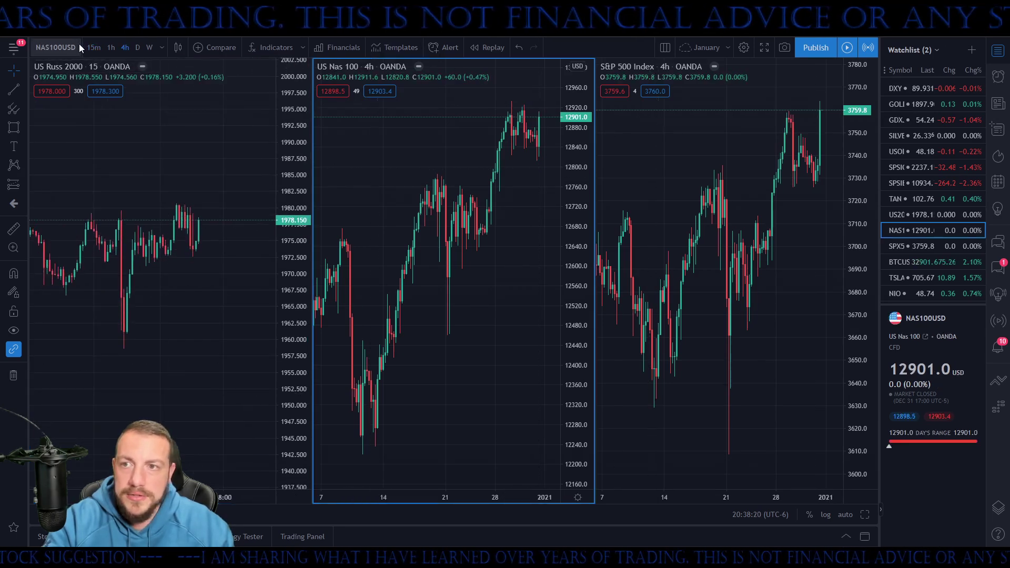
pyautogui.click(93, 47)
pyautogui.moveTo(451, 295); pyautogui.dragTo(374, 383)
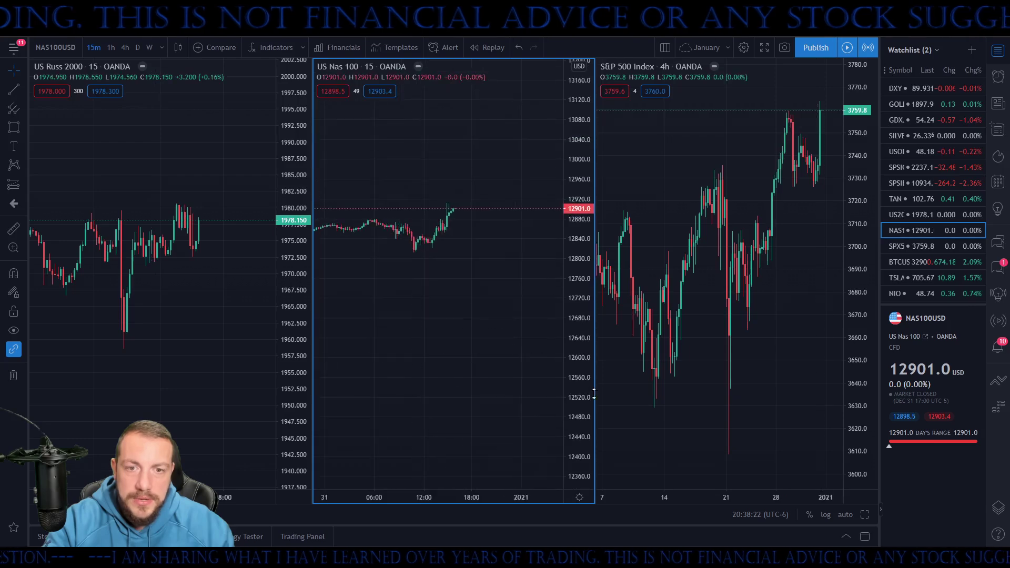
pyautogui.moveTo(577, 372); pyautogui.dragTo(577, 69)
pyautogui.moveTo(441, 279); pyautogui.dragTo(491, 431)
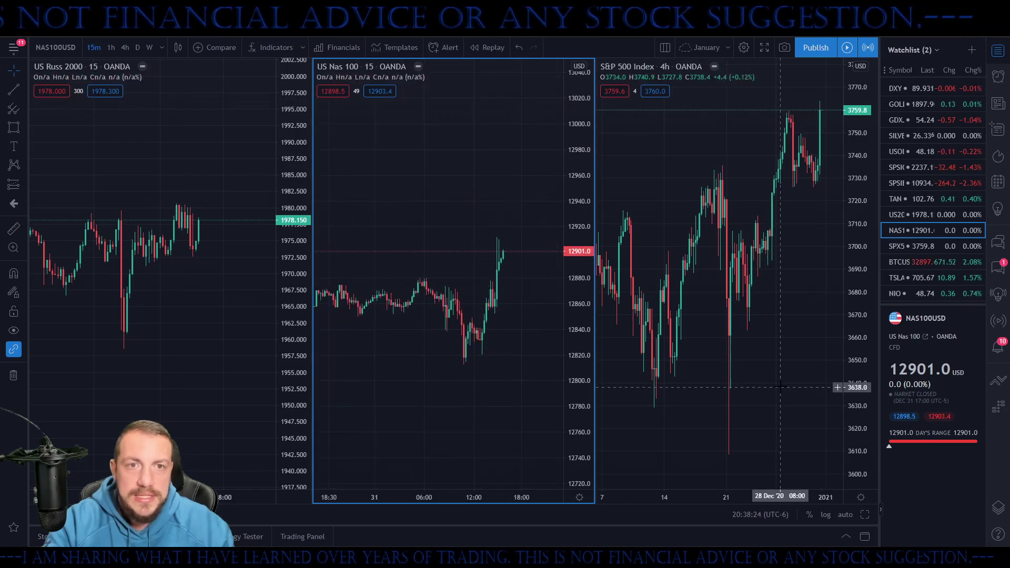
pyautogui.moveTo(692, 348); pyautogui.dragTo(647, 342)
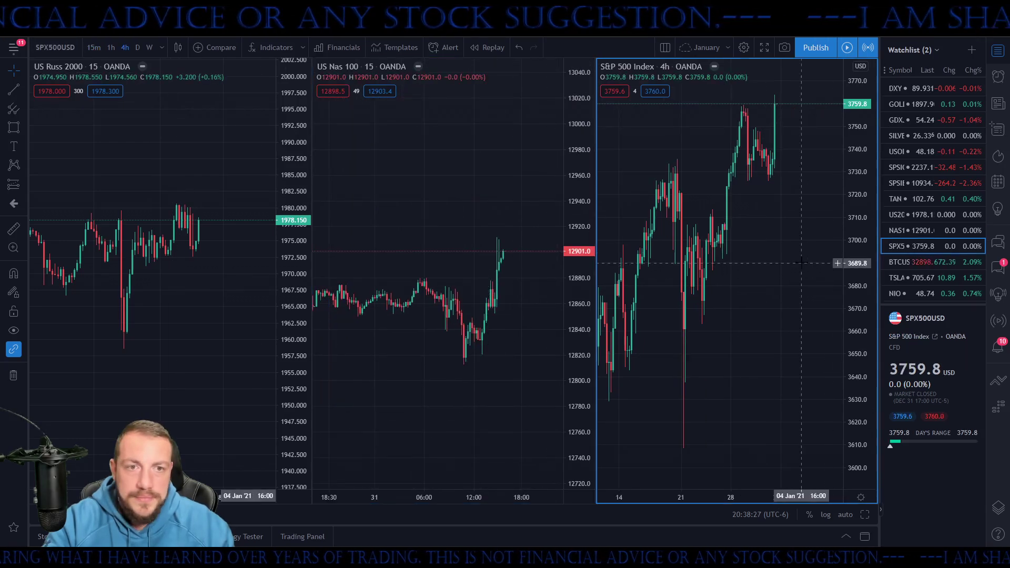
pyautogui.moveTo(798, 269); pyautogui.dragTo(813, 380)
pyautogui.click(93, 53)
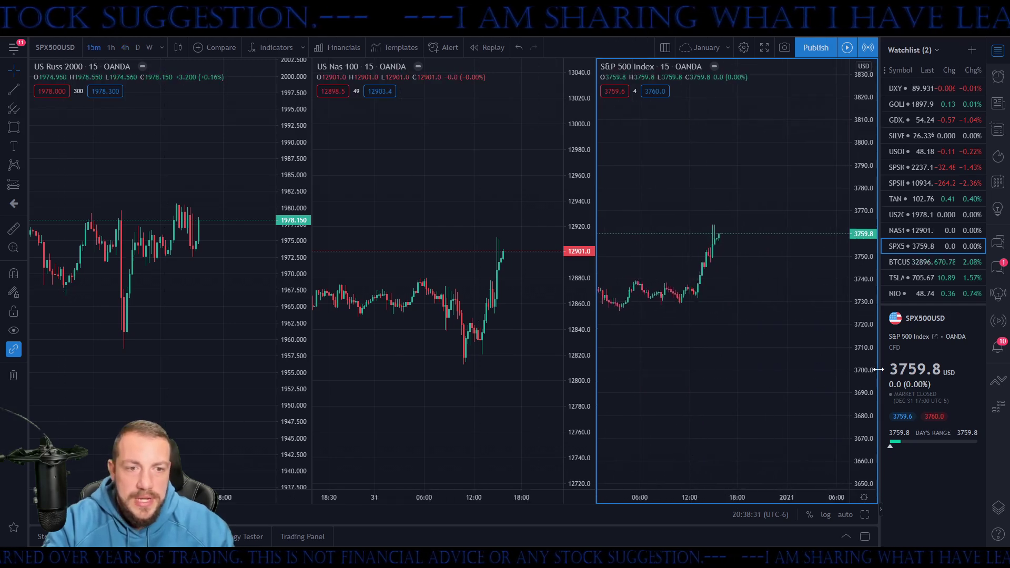
pyautogui.moveTo(787, 406); pyautogui.dragTo(785, 341)
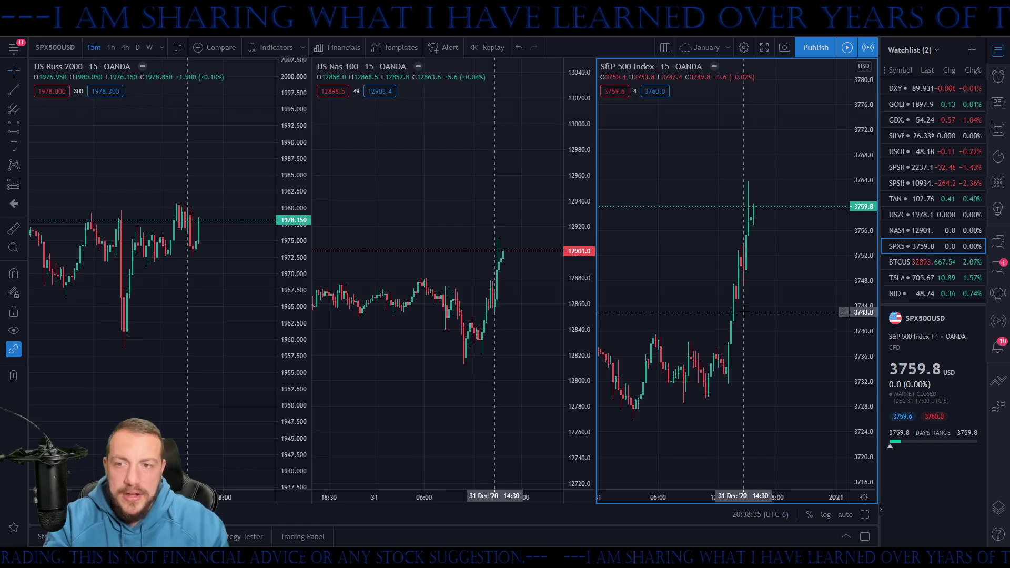
# Return the workspace to a single-chart layout showing only US Russ 2000
pyautogui.click(664, 47)
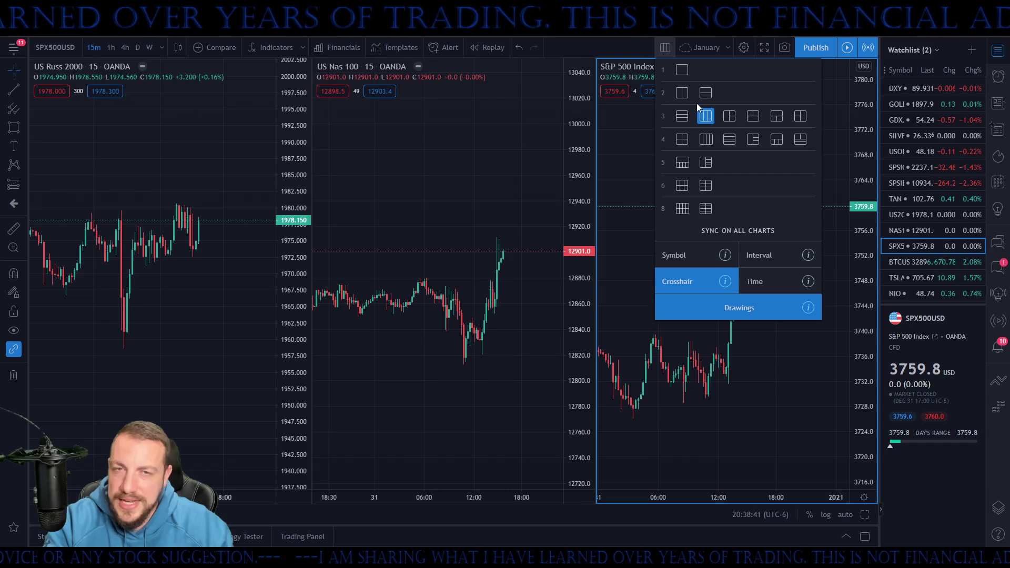
pyautogui.click(681, 70)
pyautogui.moveTo(552, 135); pyautogui.dragTo(611, 142)
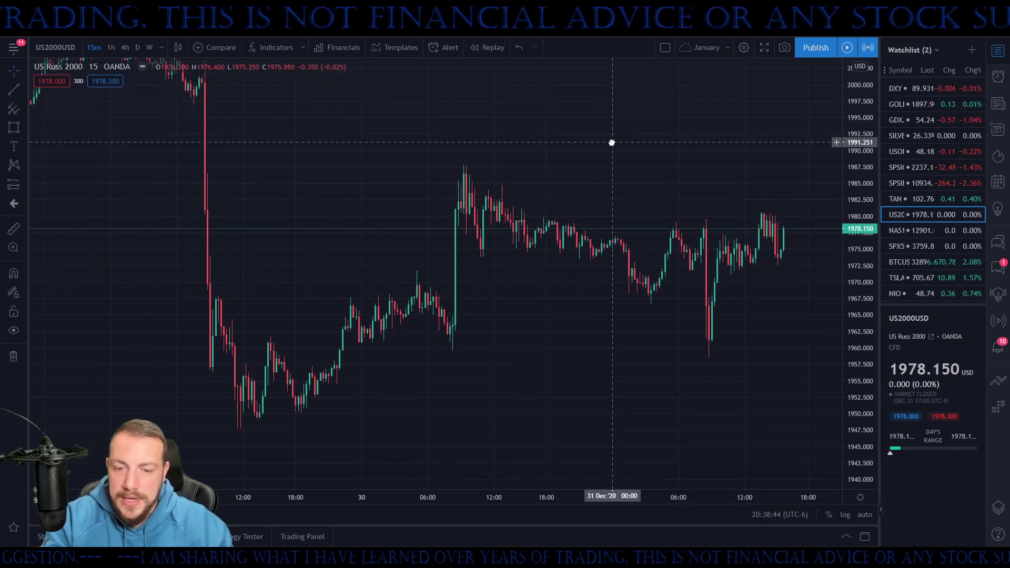
pyautogui.scroll(-3, 631, 347)
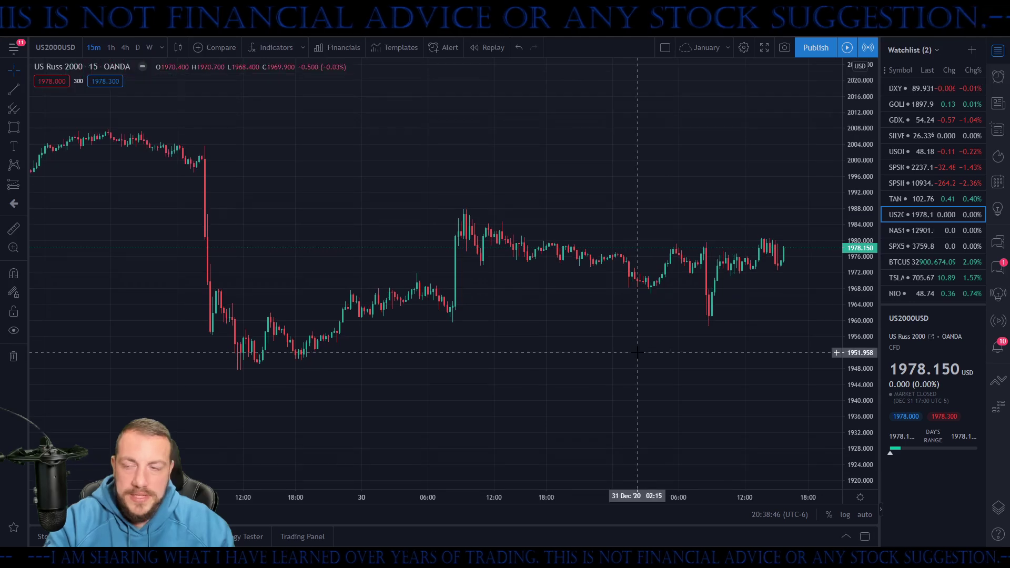
# Place a Long Position at 1972.190 near the latest candles, with its target at 2008.844 and its stop at 1970.351
pyautogui.click(25, 184)
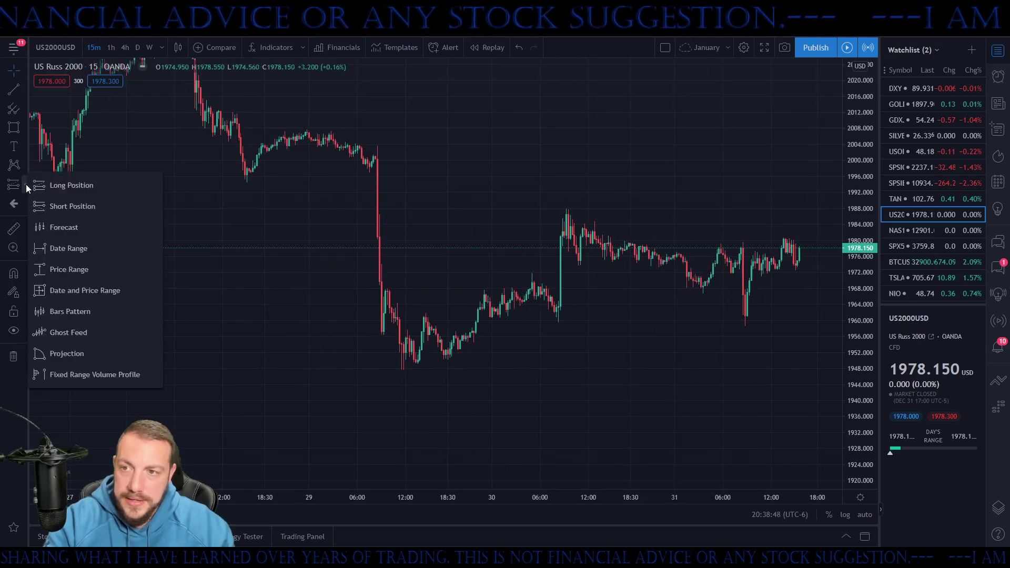
pyautogui.click(75, 187)
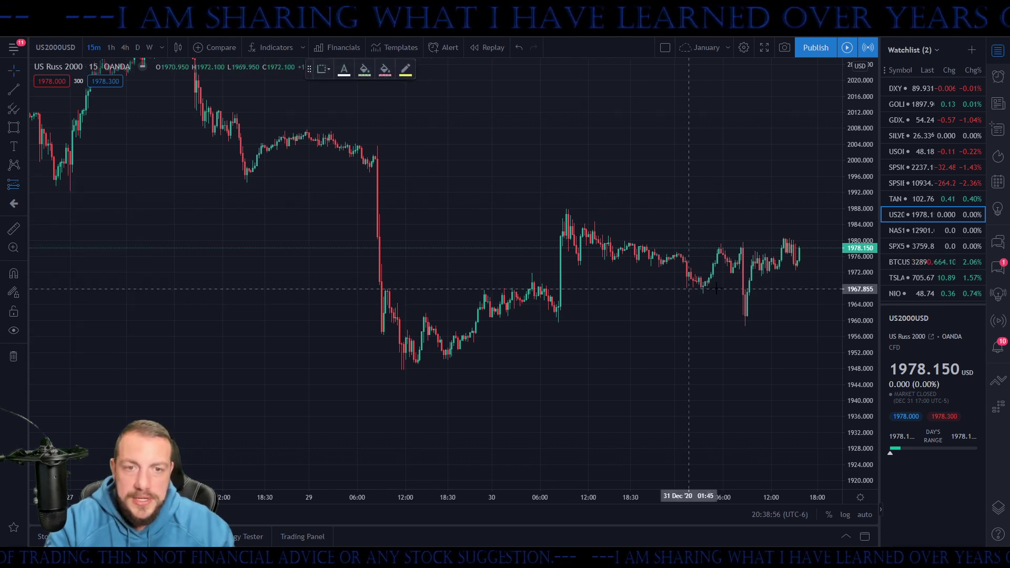
pyautogui.click(765, 272)
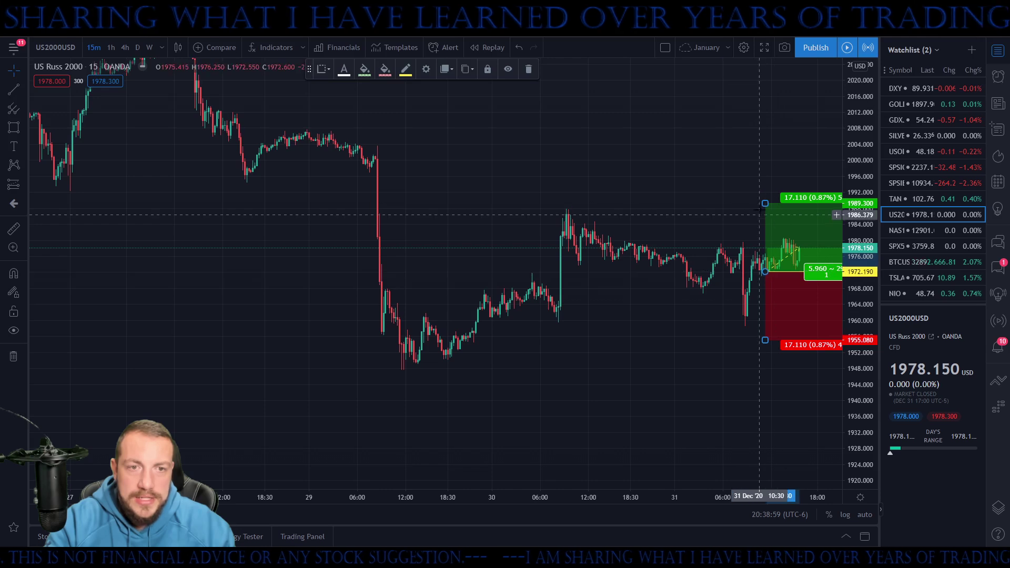
pyautogui.moveTo(768, 201); pyautogui.dragTo(777, 122)
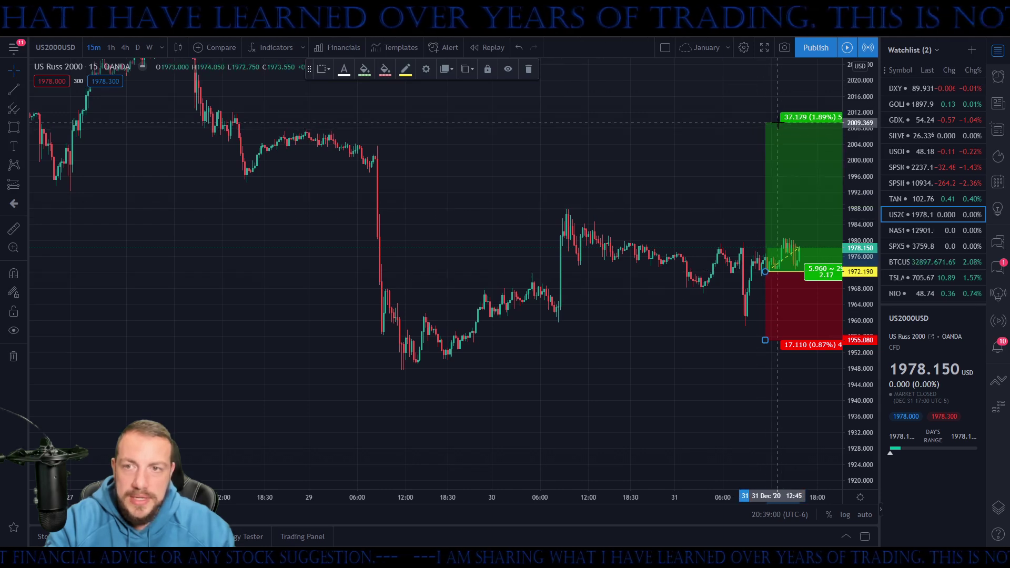
pyautogui.moveTo(768, 342); pyautogui.dragTo(769, 281)
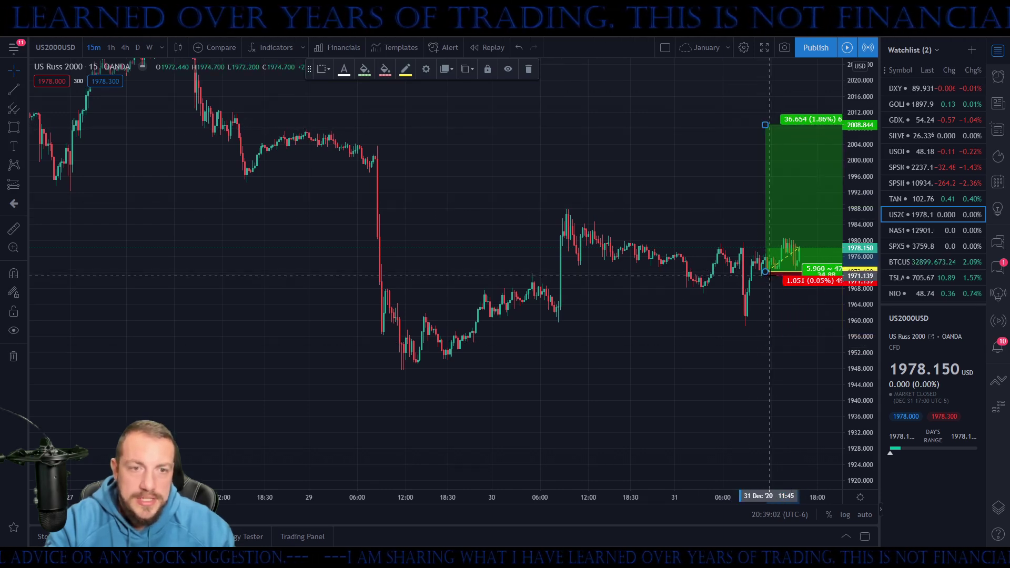
pyautogui.click(773, 362)
pyautogui.moveTo(803, 374); pyautogui.dragTo(532, 399)
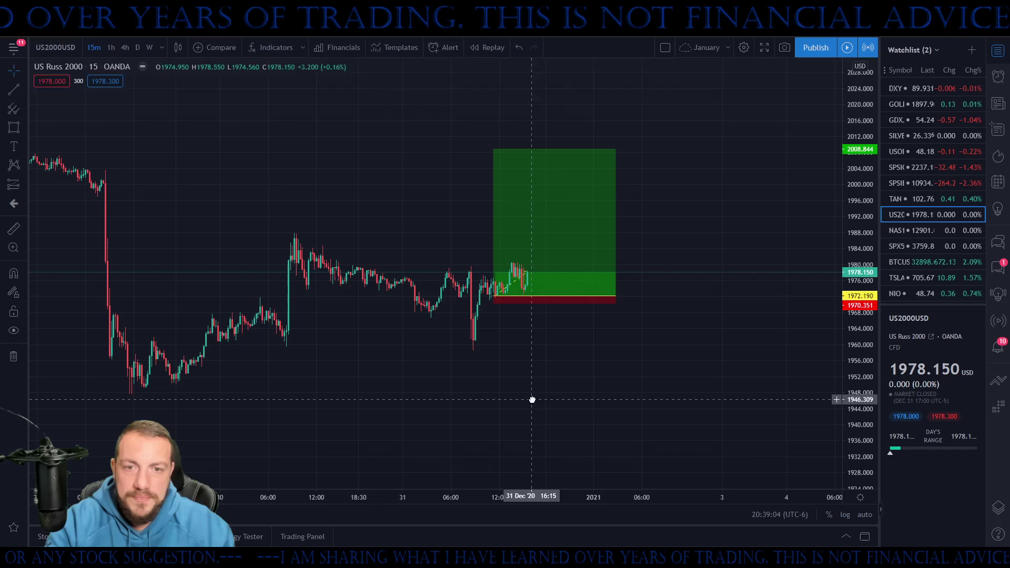
# Review the long position's Risk/Reward inputs for account size, risk, entry price, profit level and stop level, and close the settings
pyautogui.rightClick(585, 297)
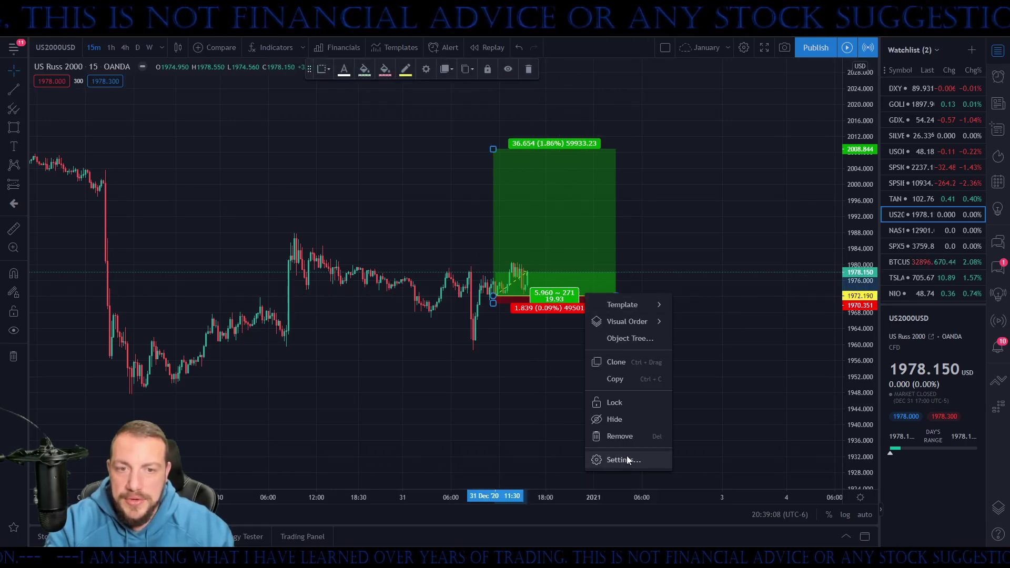
pyautogui.click(544, 378)
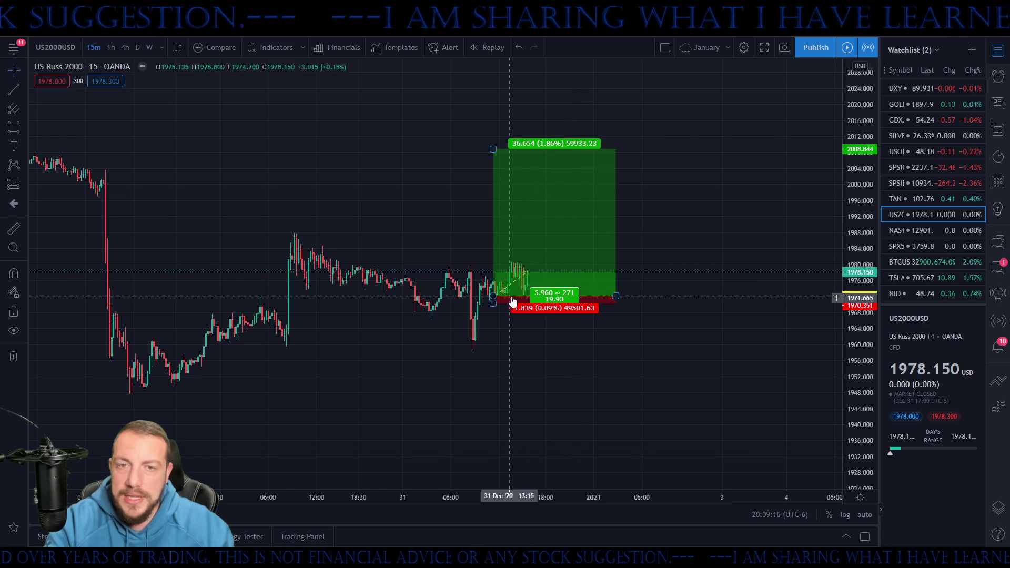
pyautogui.rightClick(529, 297)
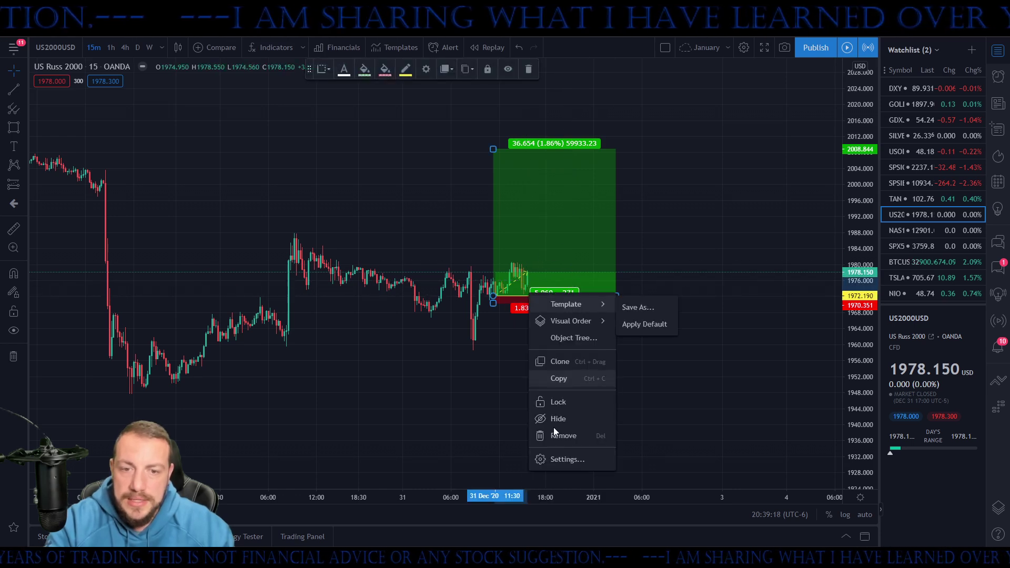
pyautogui.click(562, 459)
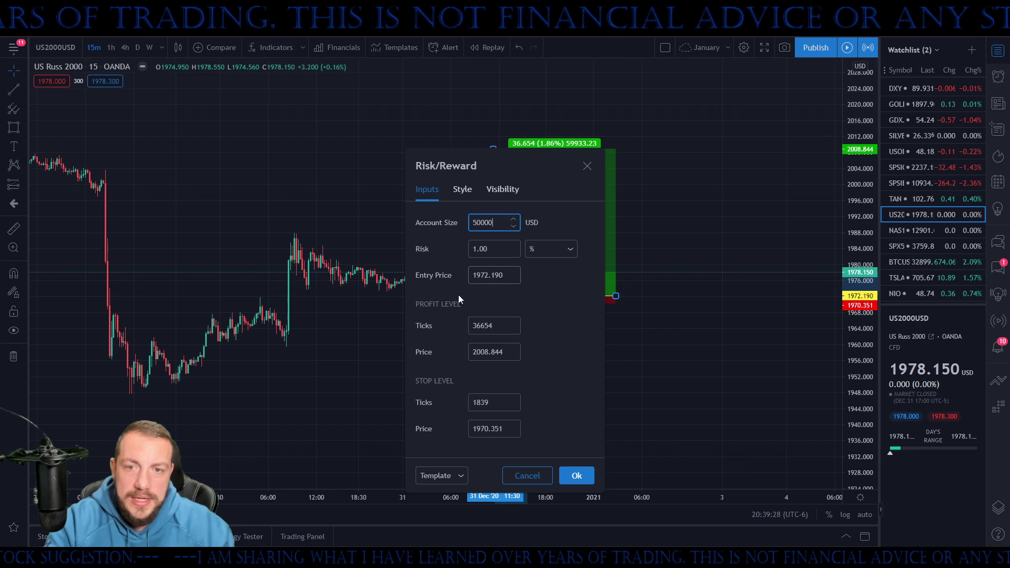
pyautogui.click(577, 477)
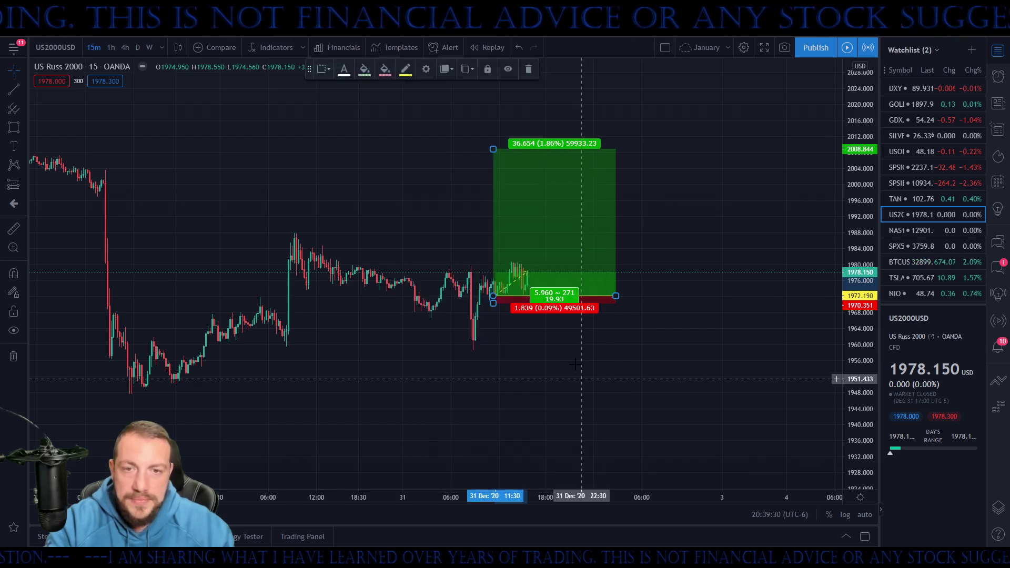
pyautogui.moveTo(593, 388); pyautogui.dragTo(629, 403)
pyautogui.click(618, 321)
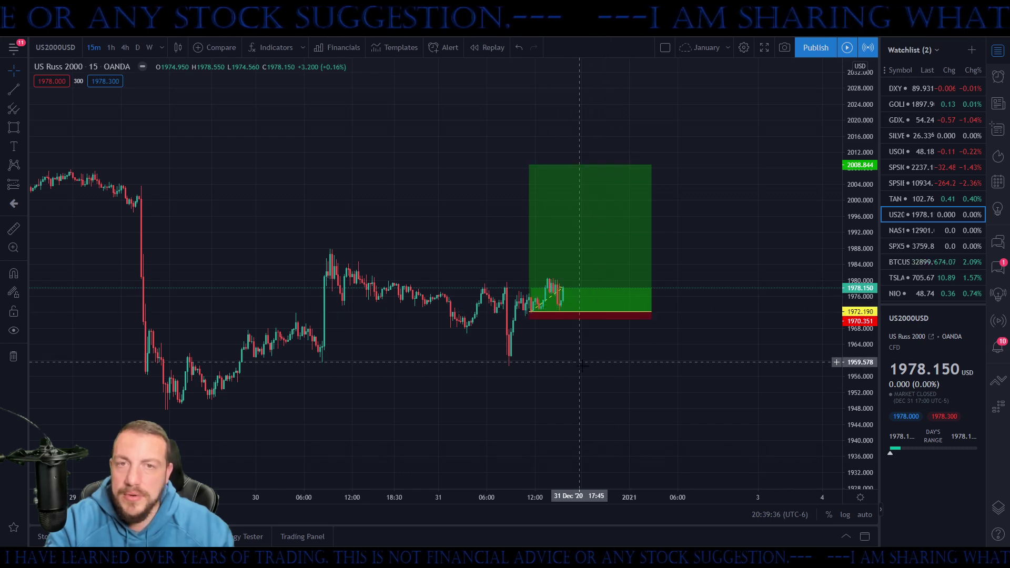
# Delete the long position from the US Russ 2000 chart
pyautogui.moveTo(582, 368); pyautogui.dragTo(682, 392)
pyautogui.scroll(-3, 682, 391)
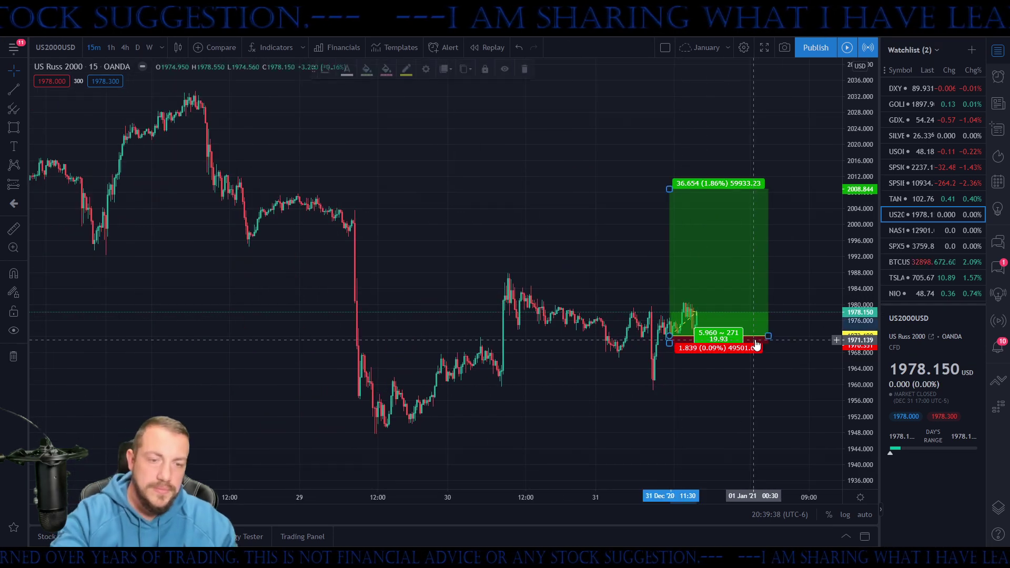
pyautogui.press('Delete')
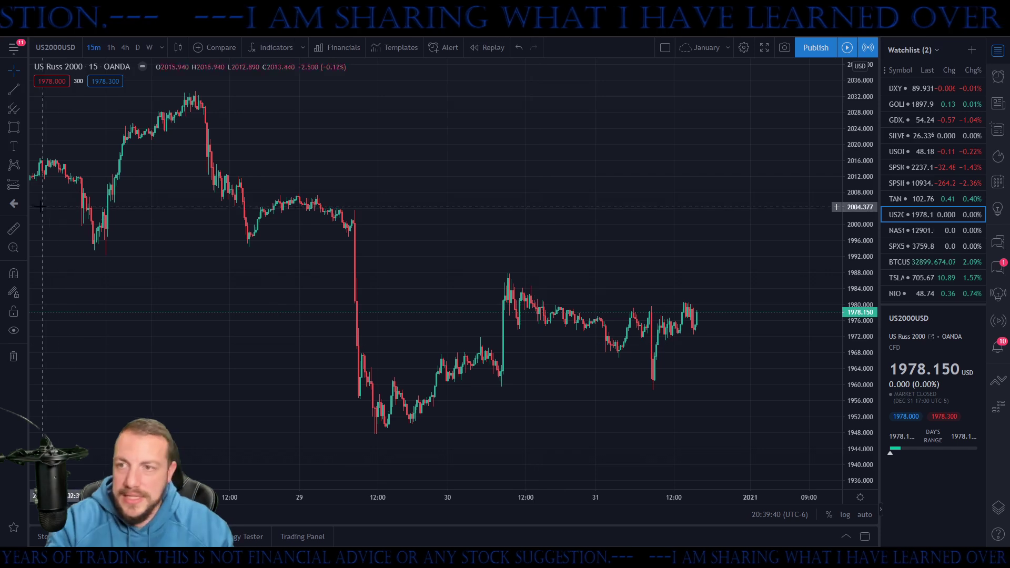
# Place a Short Position at 1978.233 beside the last candle, with its stop at 1981.386 and its target 27.720 below the entry
pyautogui.click(27, 189)
pyautogui.click(63, 206)
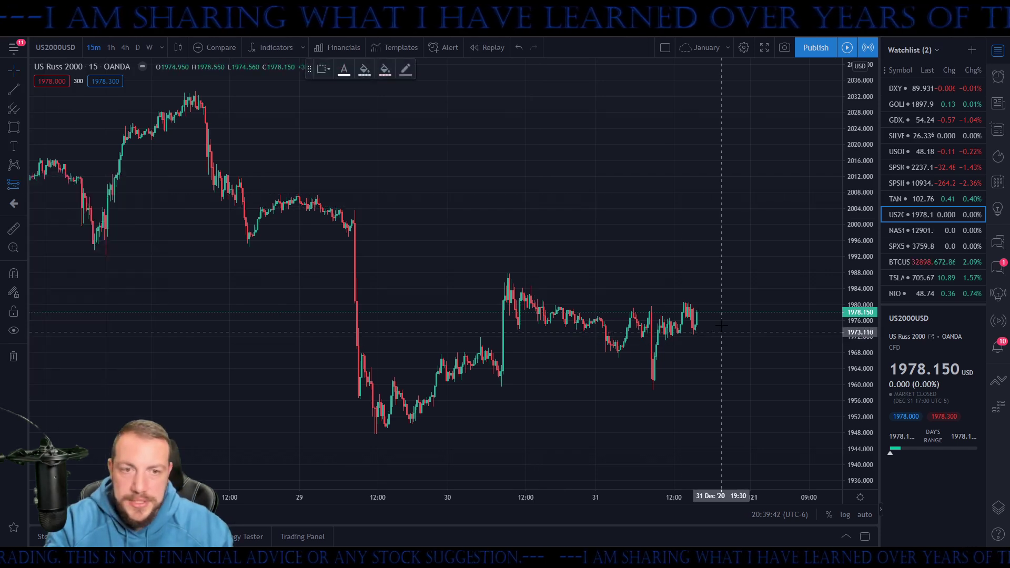
pyautogui.click(701, 312)
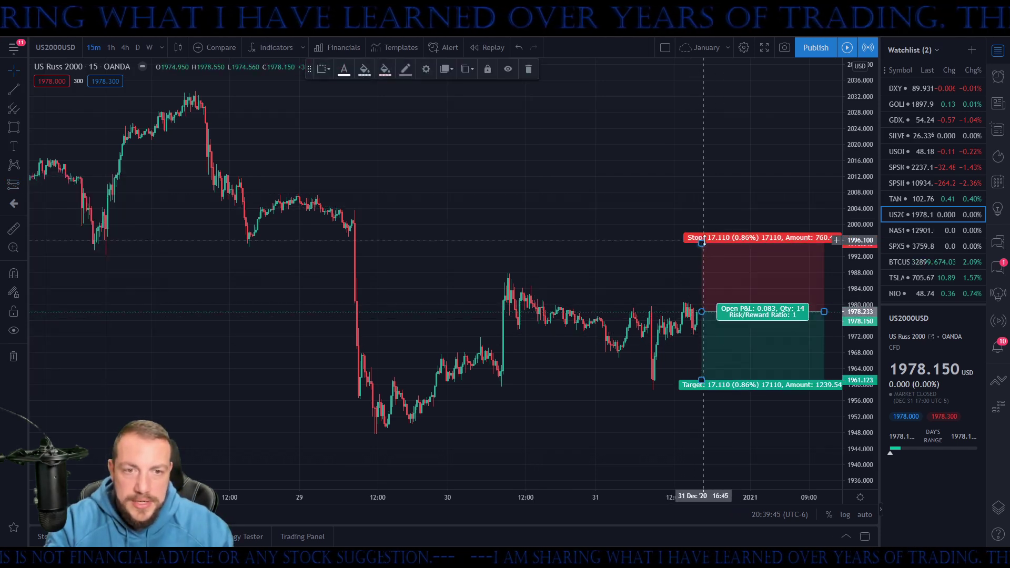
pyautogui.moveTo(700, 240); pyautogui.dragTo(702, 296)
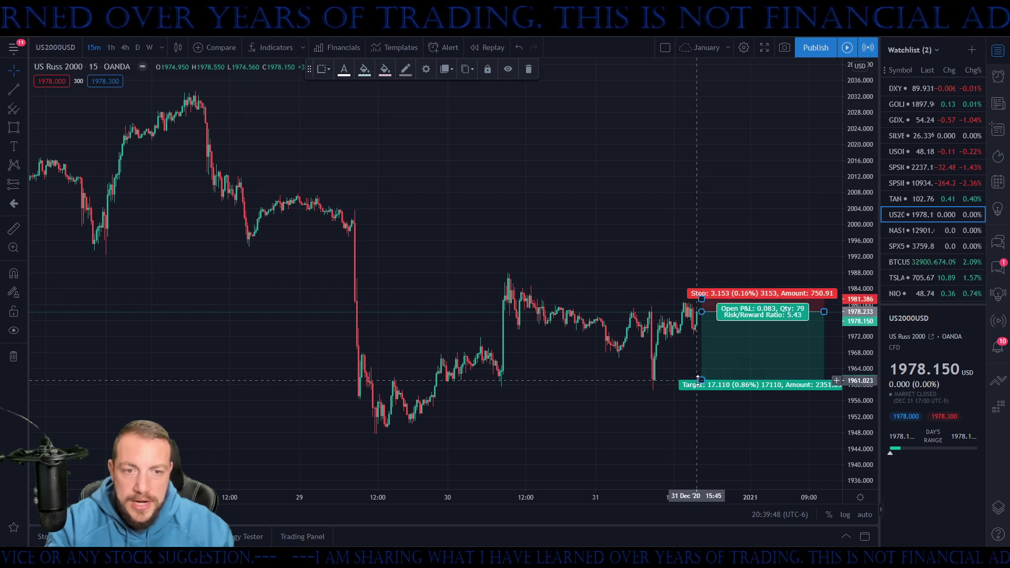
pyautogui.moveTo(700, 380); pyautogui.dragTo(701, 422)
# Move the whole short position up to an entry of 1984.935 and back down to 1977.709 at 31 Dec '20 15:00
pyautogui.moveTo(529, 446); pyautogui.dragTo(343, 424)
pyautogui.moveTo(586, 294); pyautogui.dragTo(610, 296)
pyautogui.click(638, 278)
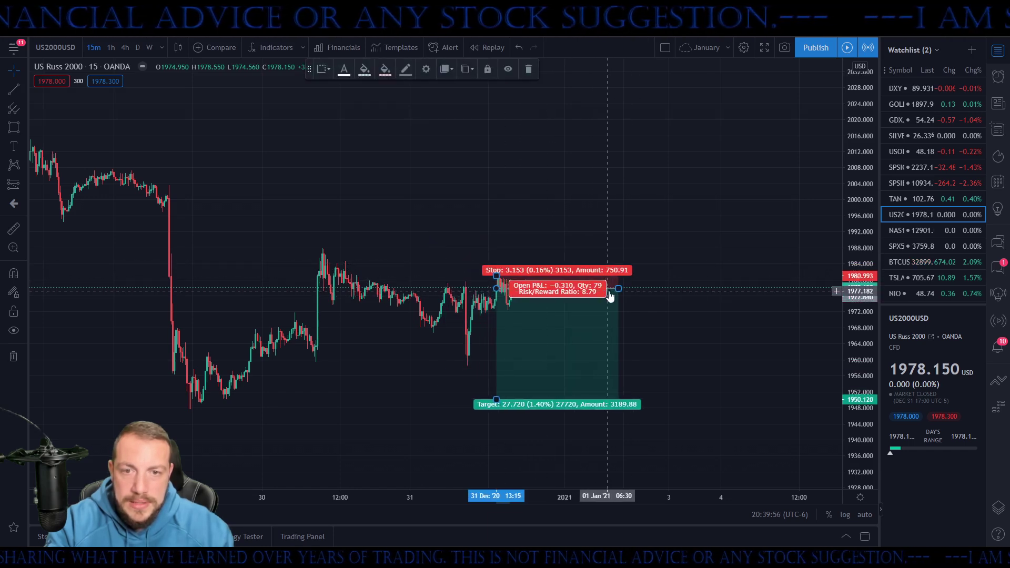
pyautogui.click(673, 327)
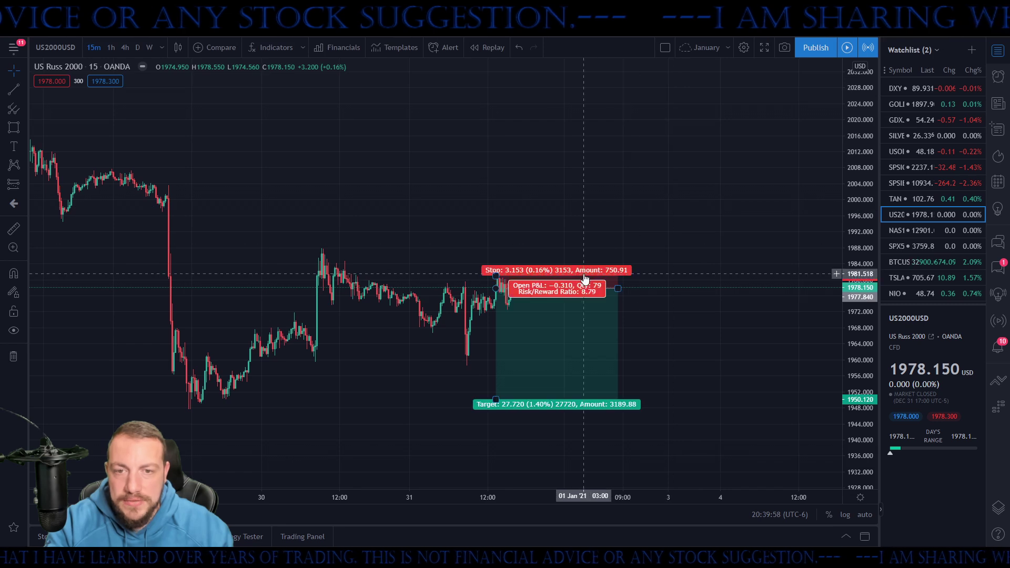
pyautogui.moveTo(611, 292); pyautogui.dragTo(610, 264)
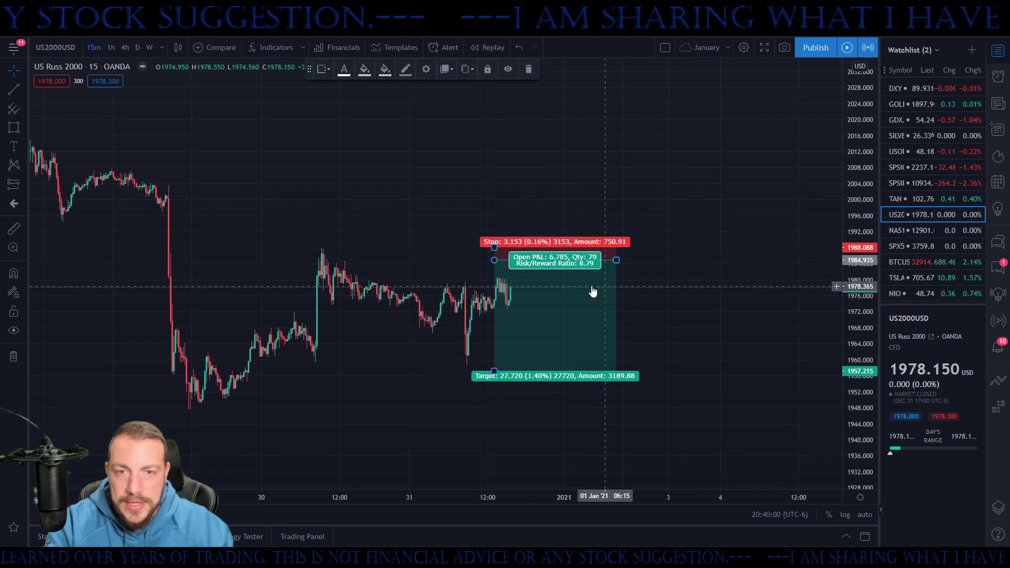
pyautogui.moveTo(508, 267); pyautogui.dragTo(516, 291)
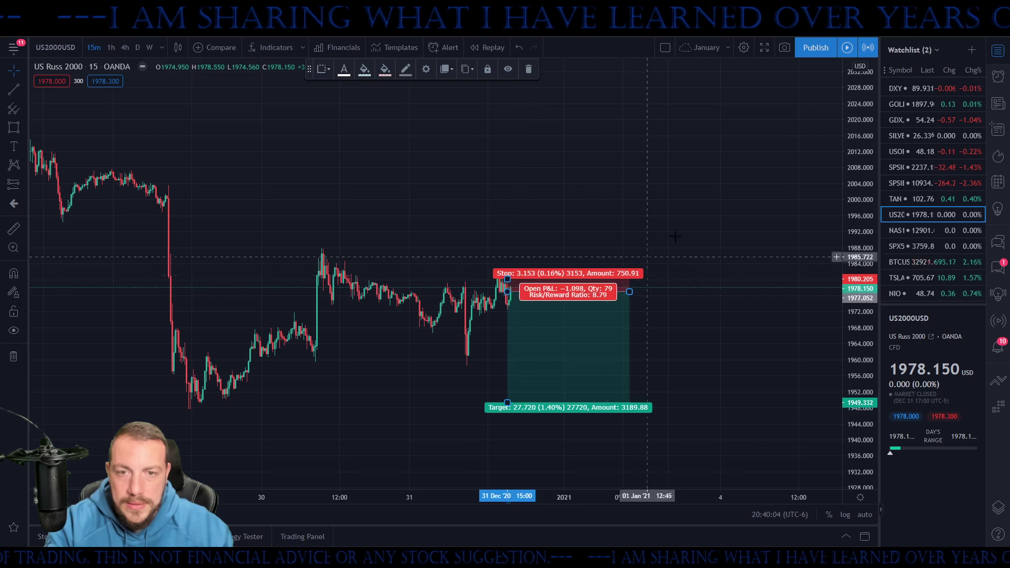
pyautogui.click(676, 238)
pyautogui.moveTo(524, 292)
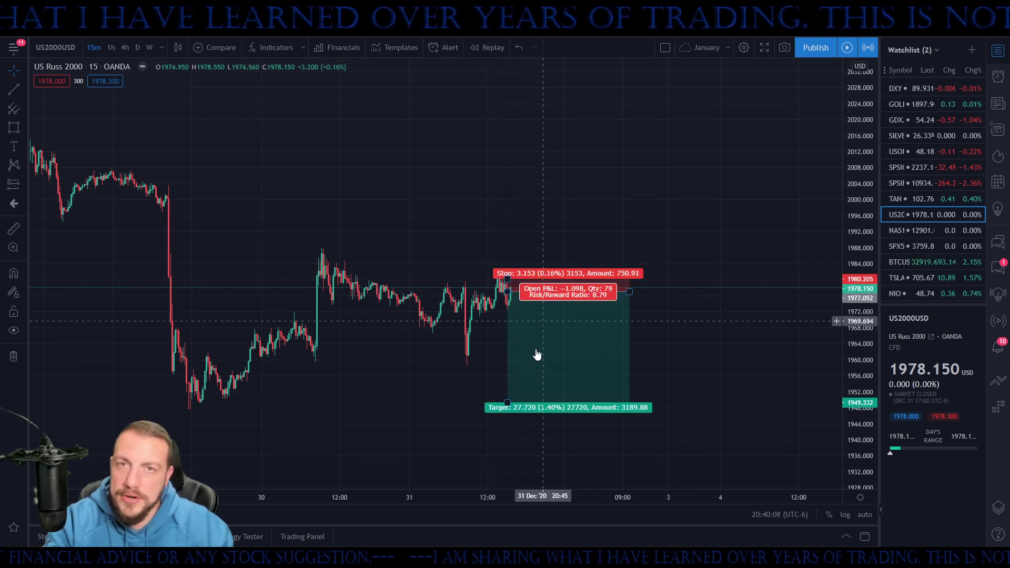
pyautogui.moveTo(572, 360); pyautogui.dragTo(584, 351)
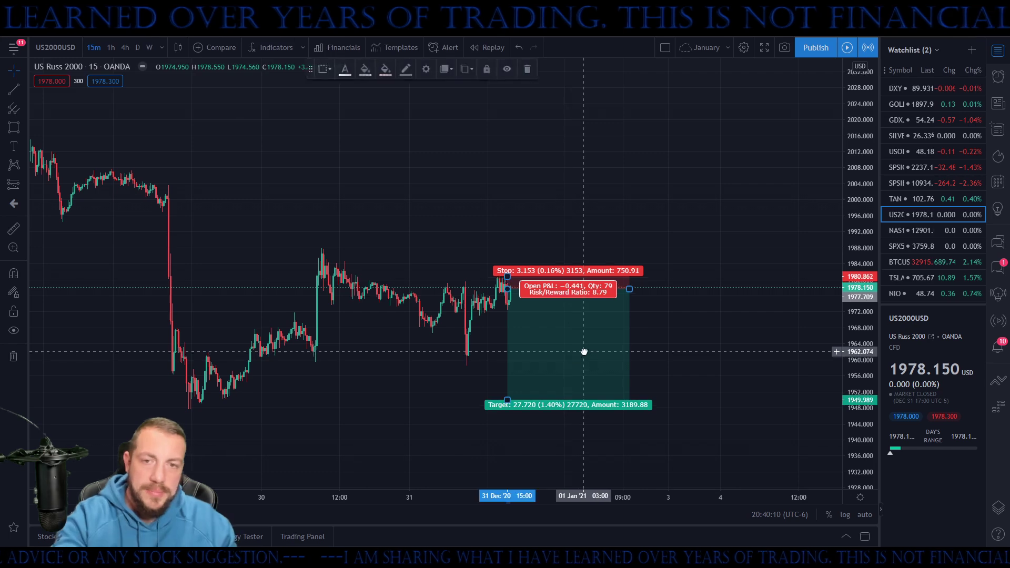
# Delete the short position from the US Russ 2000 chart
pyautogui.press('Delete')
pyautogui.moveTo(432, 271); pyautogui.dragTo(603, 251)
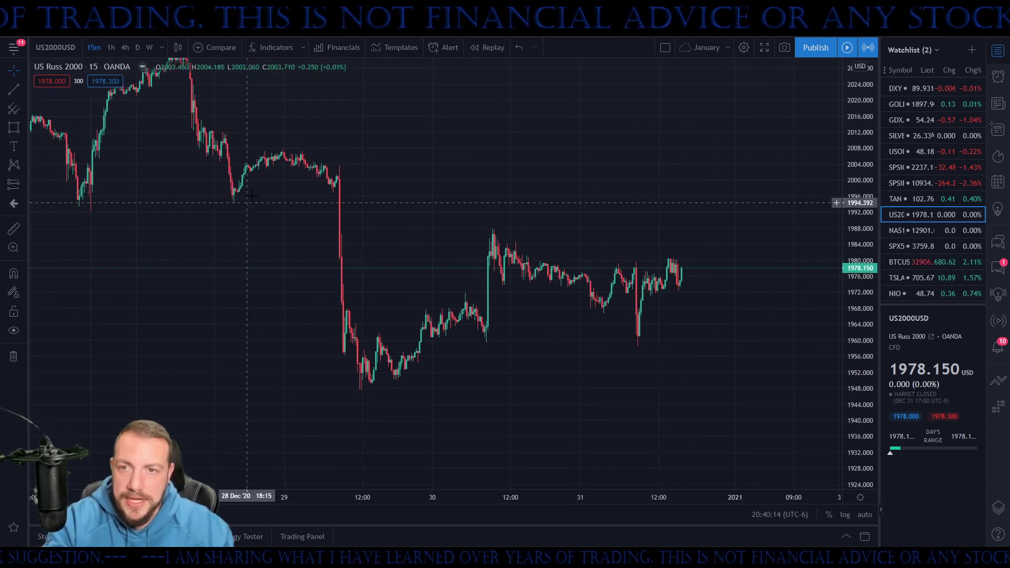
pyautogui.moveTo(468, 184); pyautogui.dragTo(507, 244)
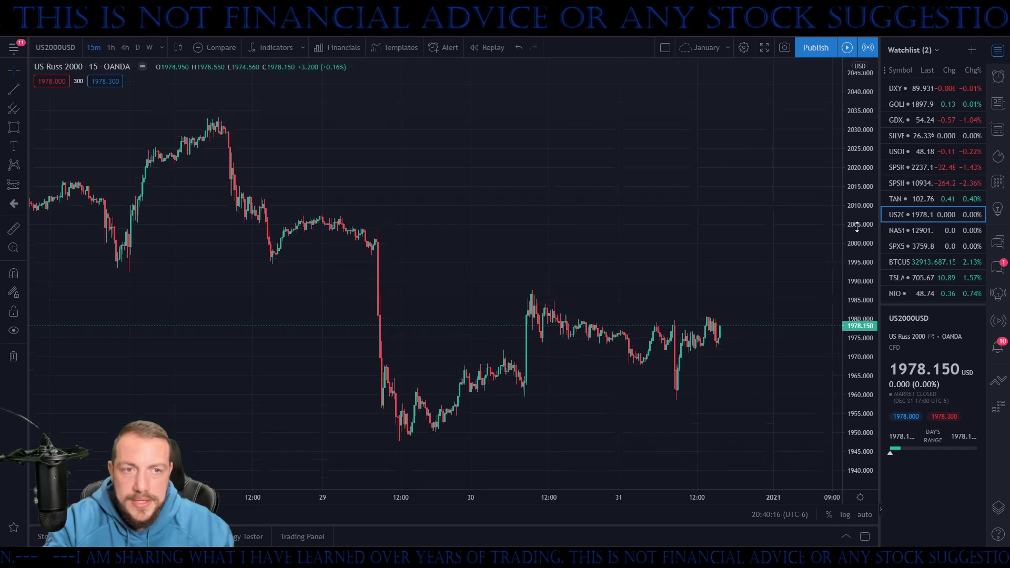
# Copy the decline after the 28 Dec peak with a Bars Pattern and move the copy to start beside the last candle at 1979.298
pyautogui.scroll(-3, 369, 342)
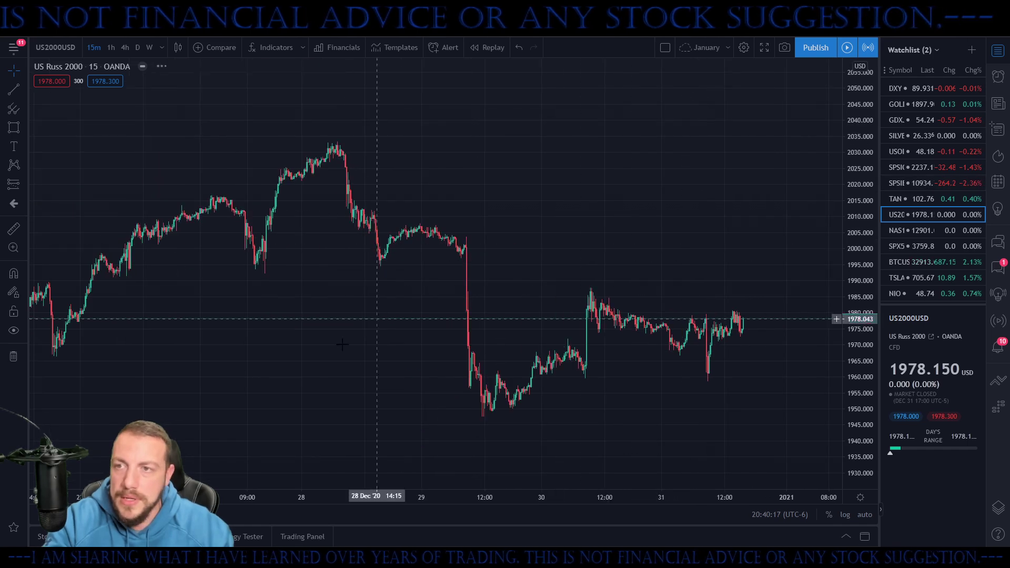
pyautogui.click(23, 188)
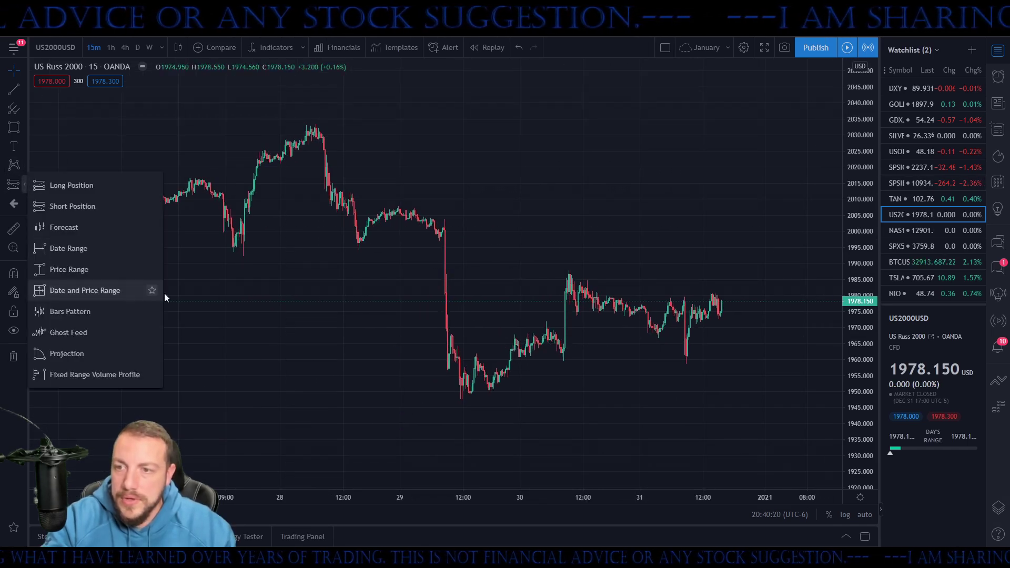
pyautogui.click(78, 311)
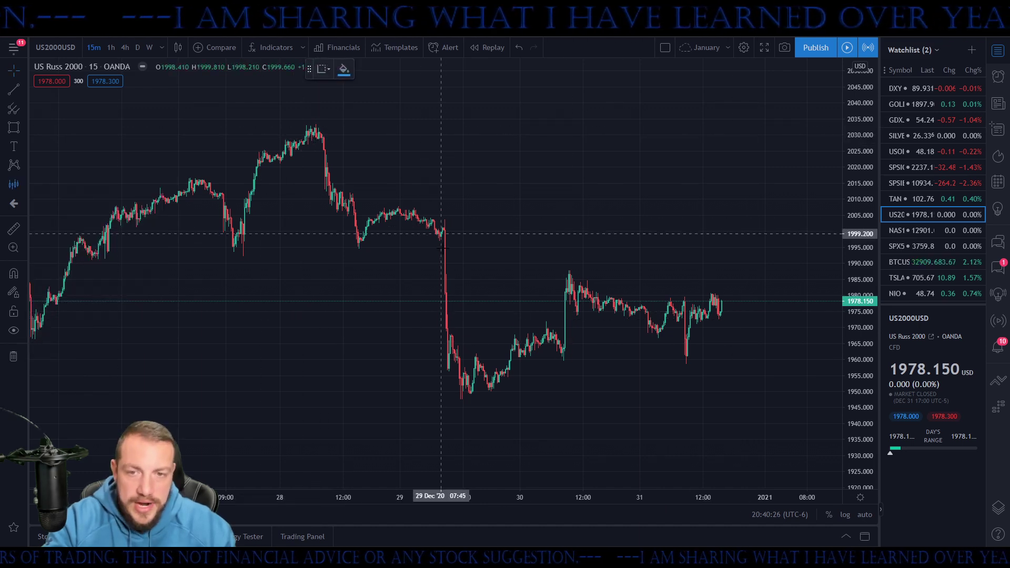
pyautogui.click(319, 135)
pyautogui.click(359, 227)
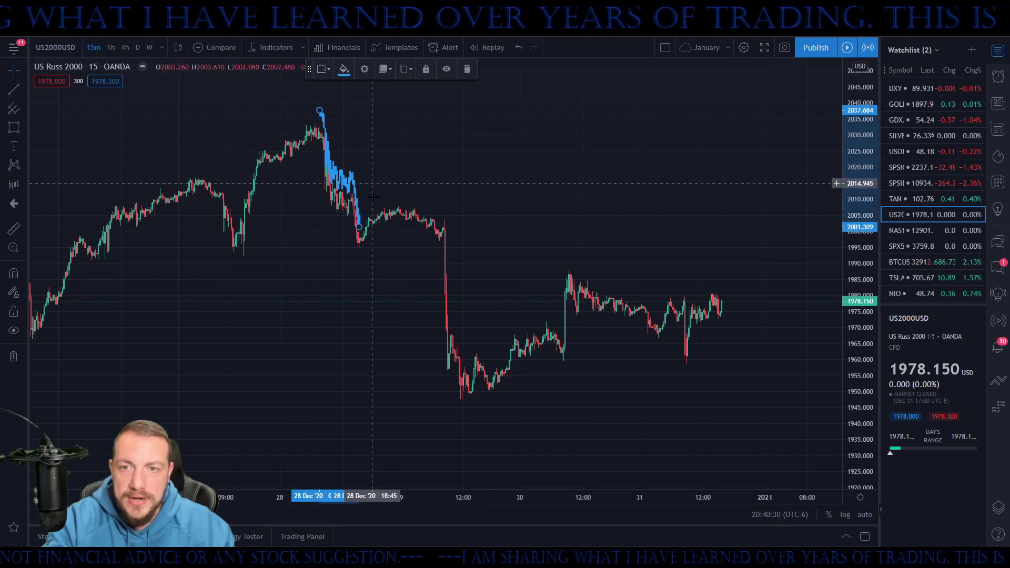
pyautogui.moveTo(342, 187)
pyautogui.mouseDown()
pyautogui.moveTo(784, 376)
pyautogui.moveTo(735, 369)
pyautogui.mouseUp()
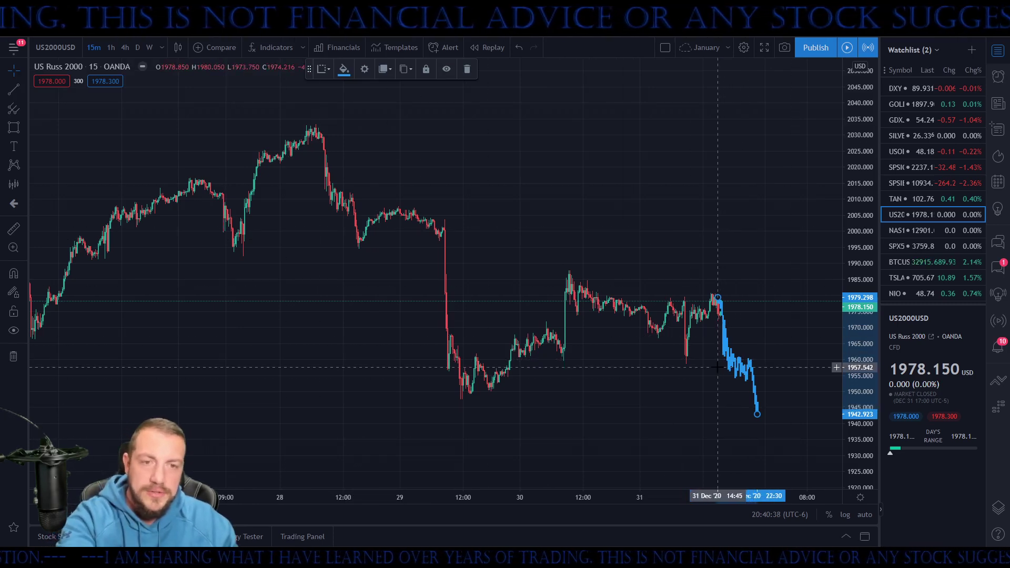
# Delete the bars pattern from the US Russ 2000 chart
pyautogui.press('Delete')
pyautogui.moveTo(252, 353)
pyautogui.mouseDown()
pyautogui.moveTo(289, 369)
pyautogui.moveTo(264, 345)
pyautogui.mouseUp()
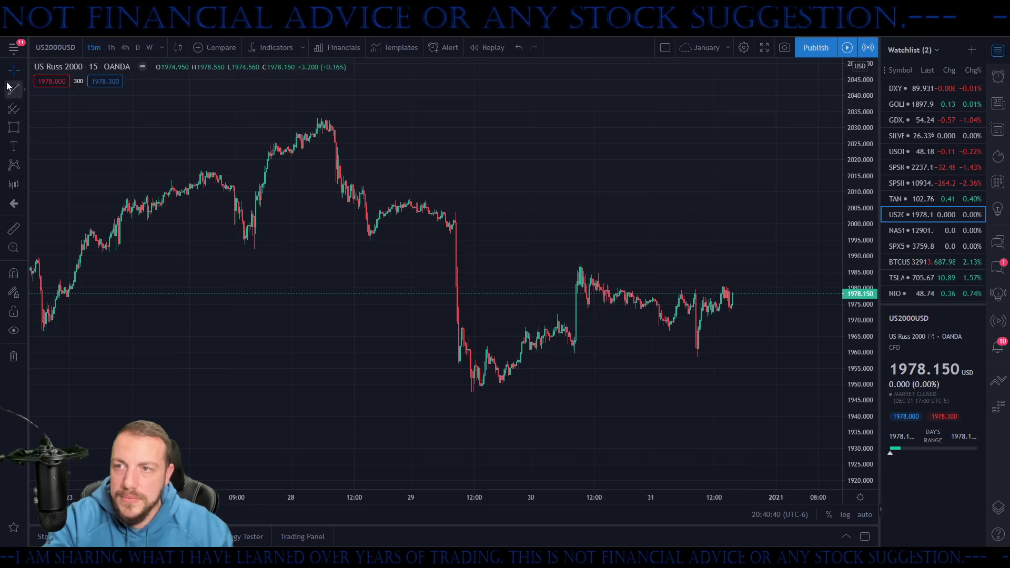
# Draw a Parallel Channel with its lower line from 1965.415 to 2030.525 at 29 Dec '20 14:45 and its upper line along the peaks
pyautogui.click(24, 90)
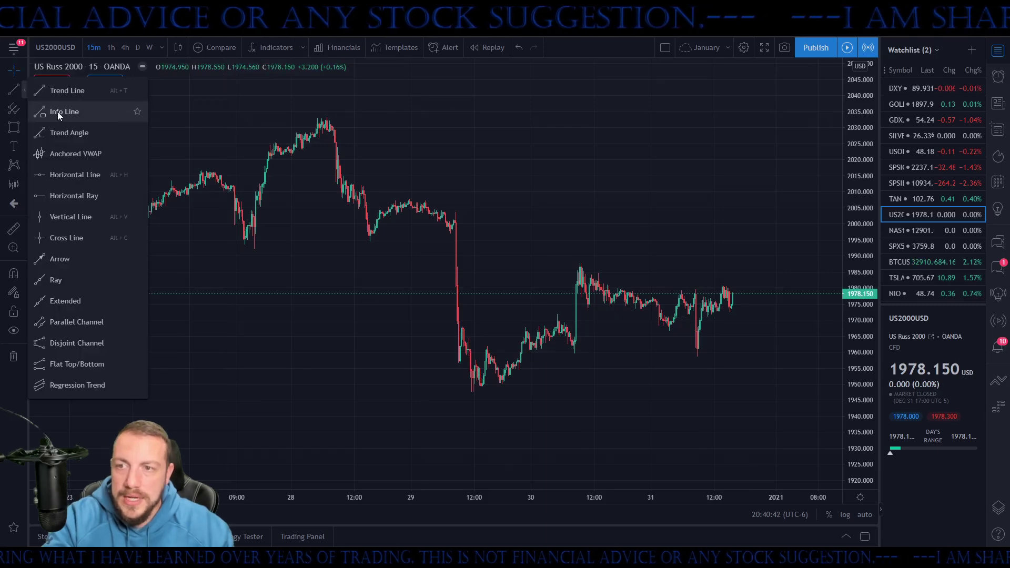
pyautogui.click(78, 322)
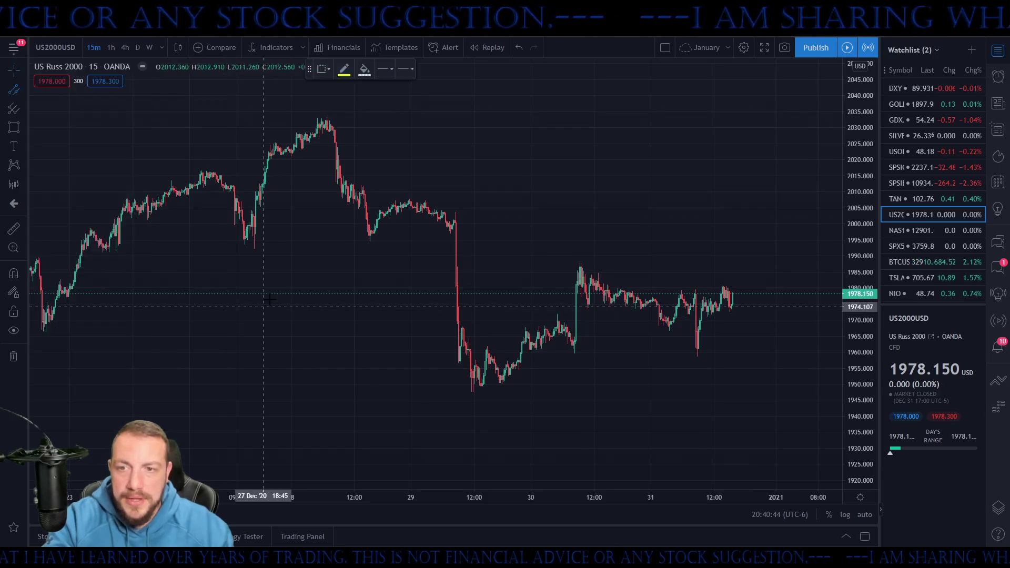
pyautogui.click(51, 335)
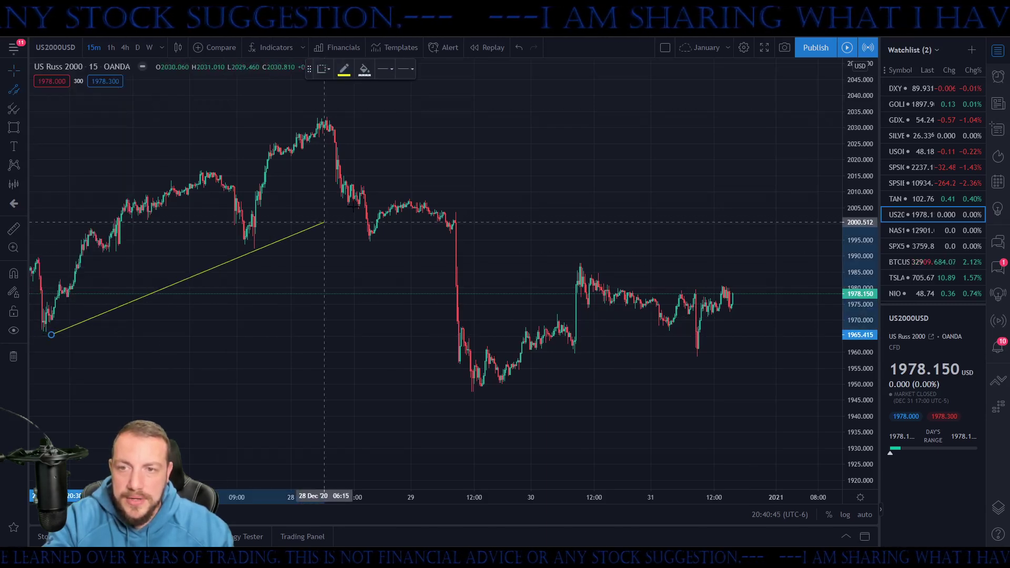
pyautogui.click(489, 126)
pyautogui.click(421, 73)
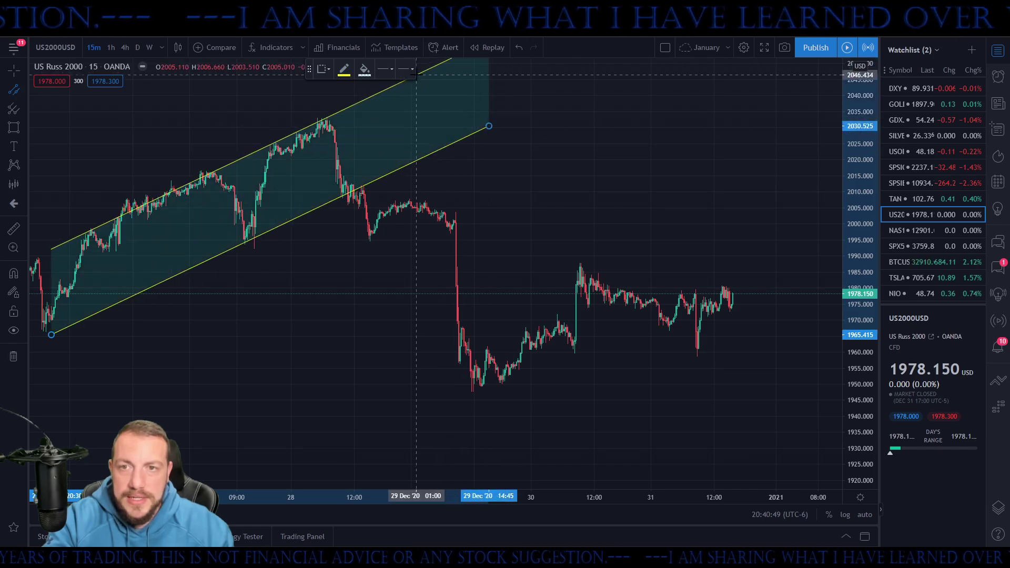
pyautogui.moveTo(429, 137); pyautogui.dragTo(613, 224)
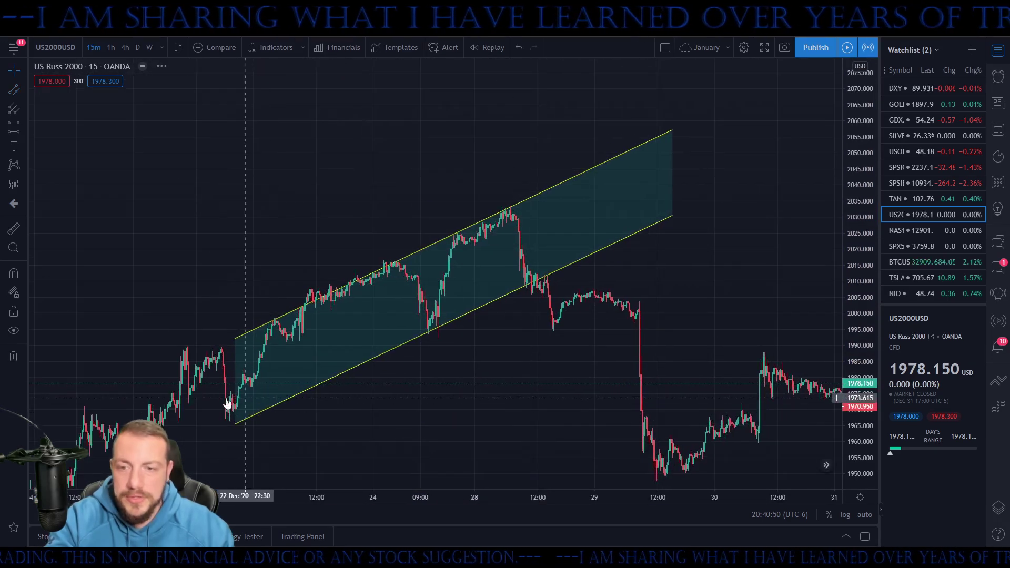
# Delete the parallel channel from the US Russ 2000 chart
pyautogui.click(407, 256)
pyautogui.press('Delete')
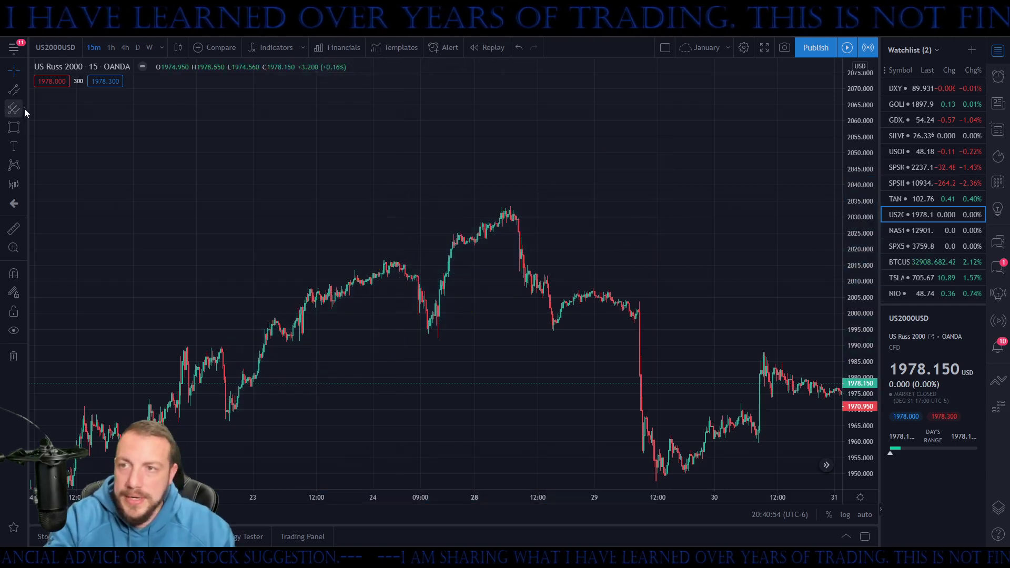
# Draw a Fib Retracement from the 28 Dec '20 06:30 high at 2033.313 to 1963.118 at 30 Dec '20 09:30
pyautogui.click(23, 91)
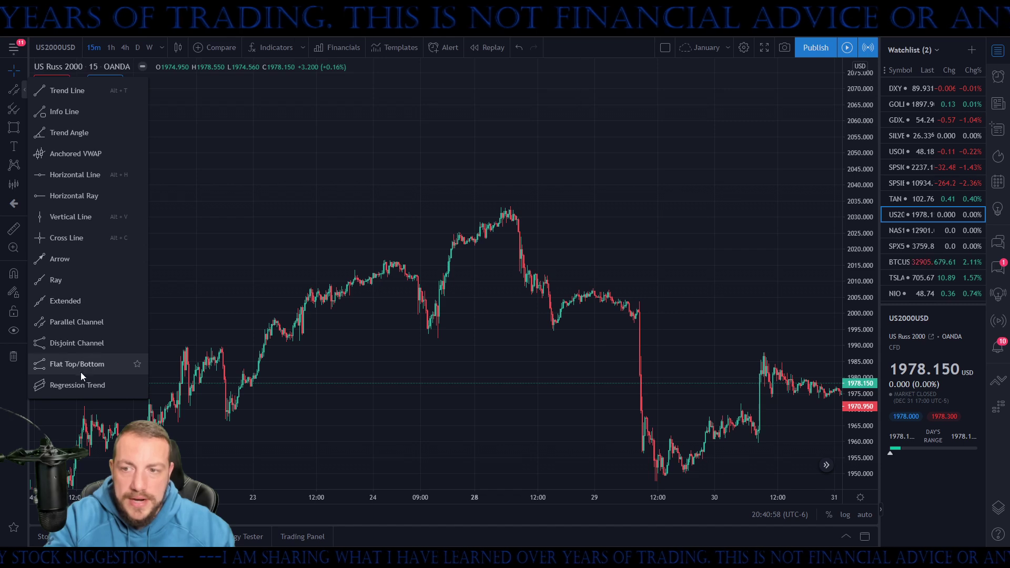
pyautogui.click(24, 110)
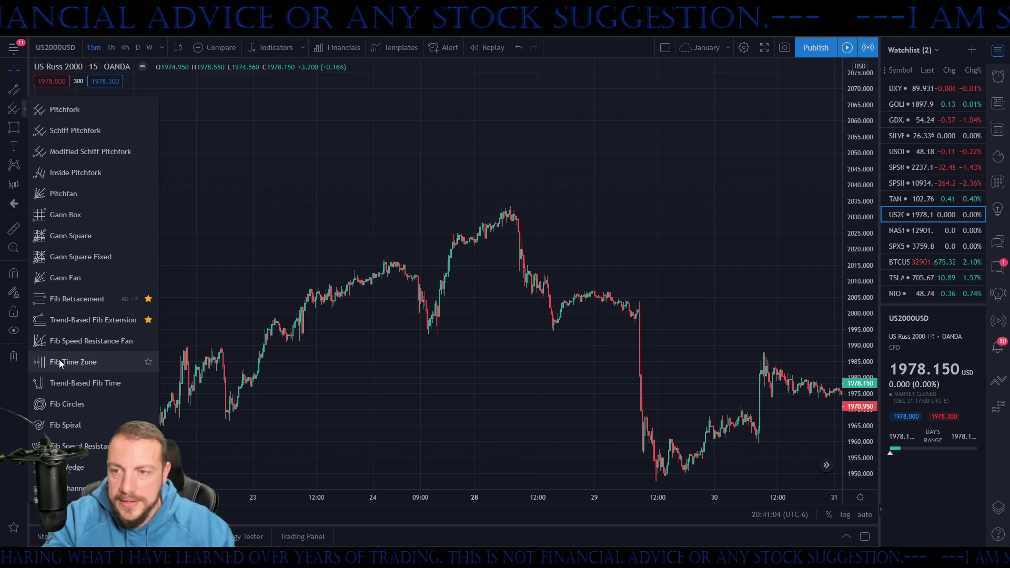
pyautogui.click(74, 304)
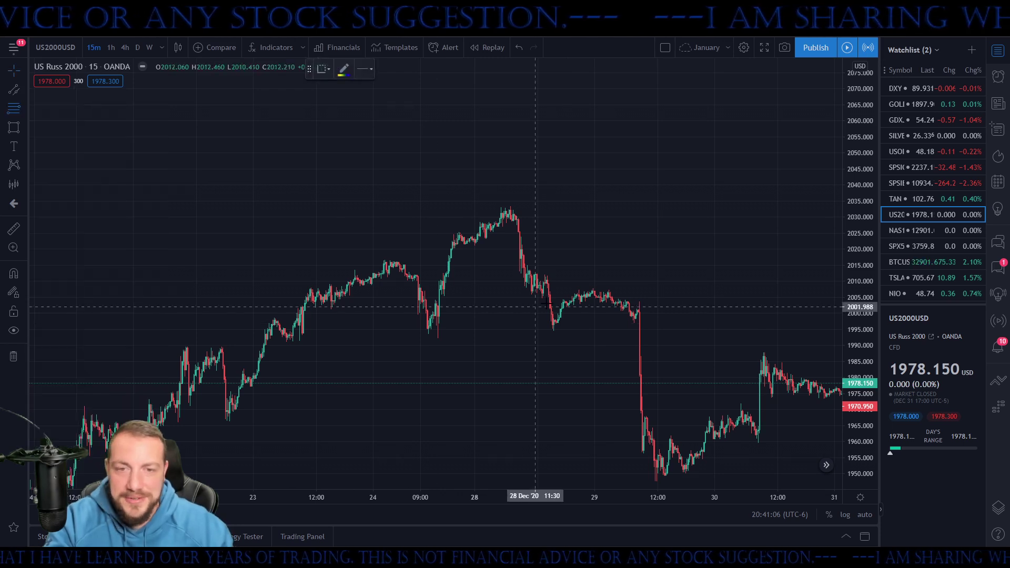
pyautogui.click(509, 207)
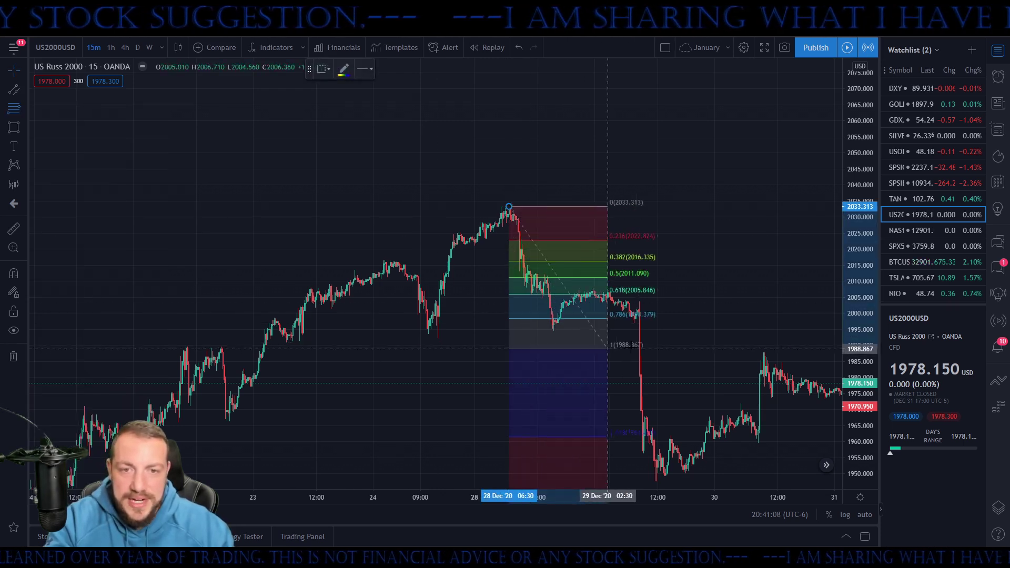
pyautogui.click(762, 432)
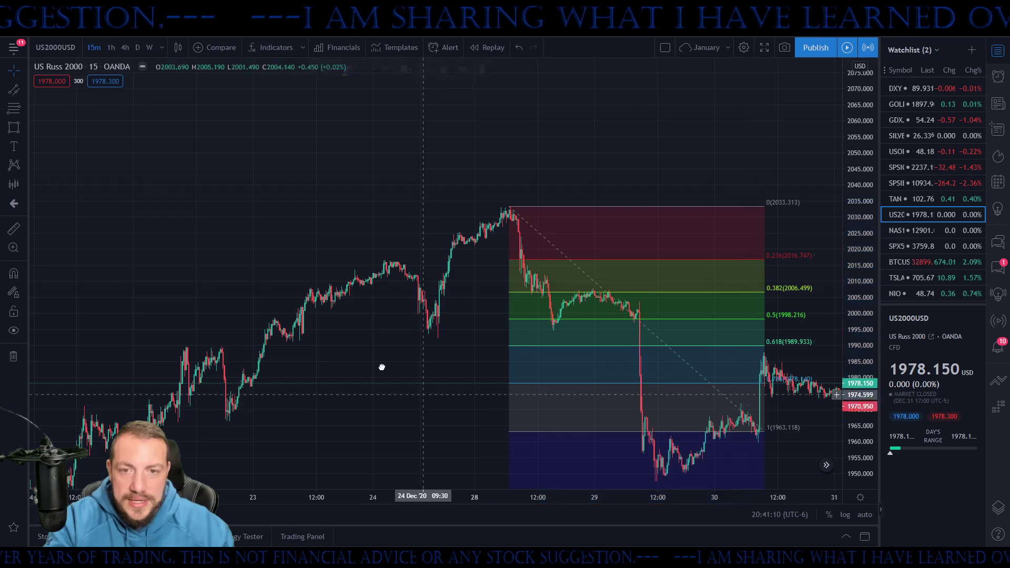
# Delete the Fib retracement from the US Russ 2000 chart
pyautogui.moveTo(415, 366); pyautogui.dragTo(183, 315)
pyautogui.moveTo(859, 168); pyautogui.dragTo(860, 358)
pyautogui.moveTo(630, 363); pyautogui.dragTo(618, 301)
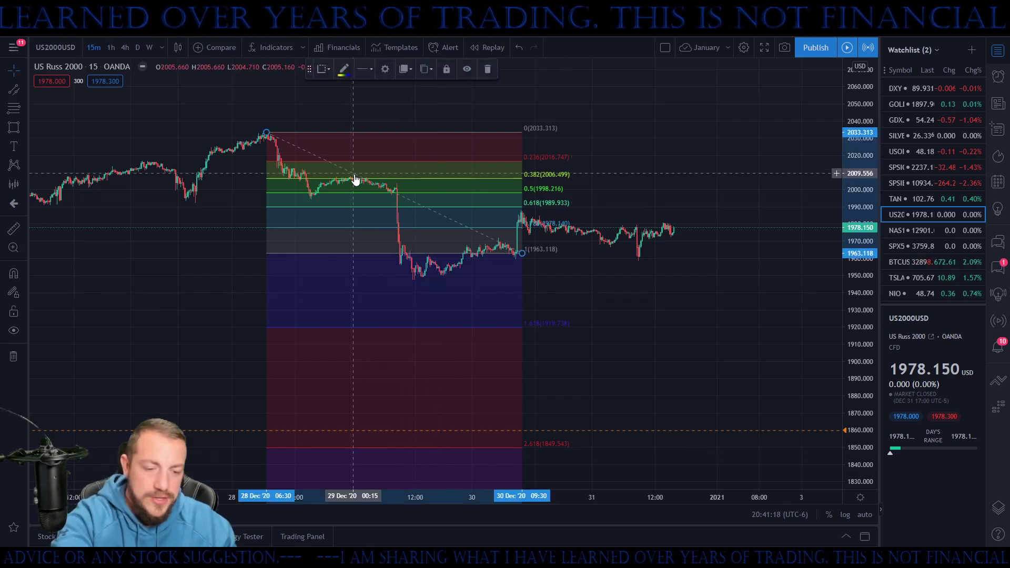
pyautogui.press('Delete')
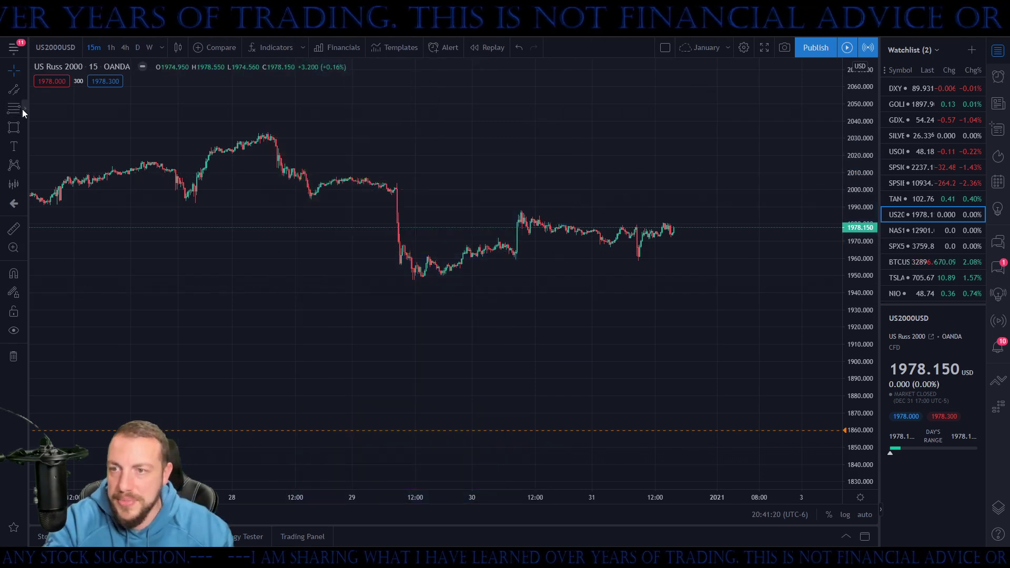
# Draw a Fib Spiral centred at 1957.180 near the 29 Dec low and shift its second point slightly lower
pyautogui.click(22, 109)
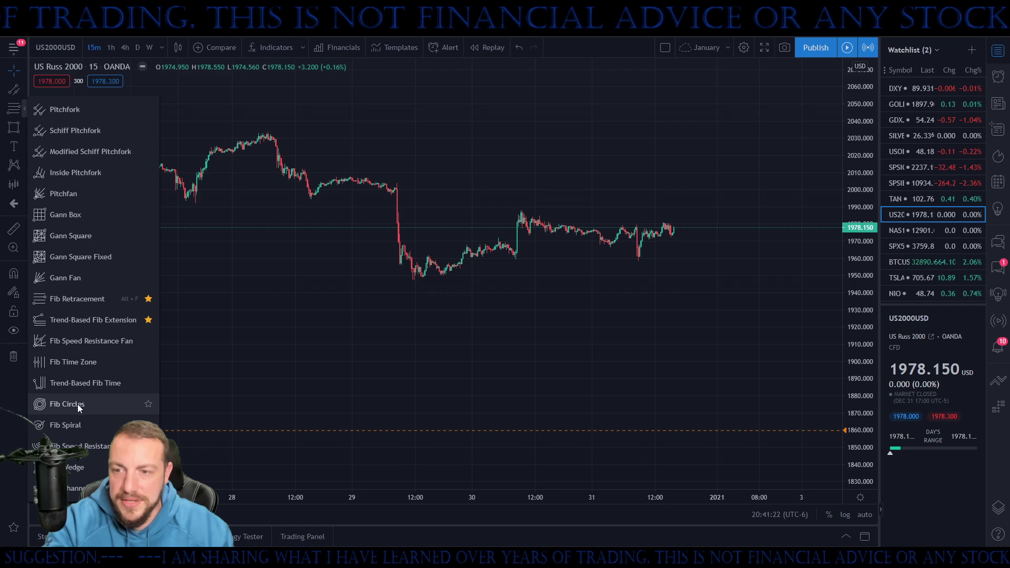
pyautogui.click(68, 424)
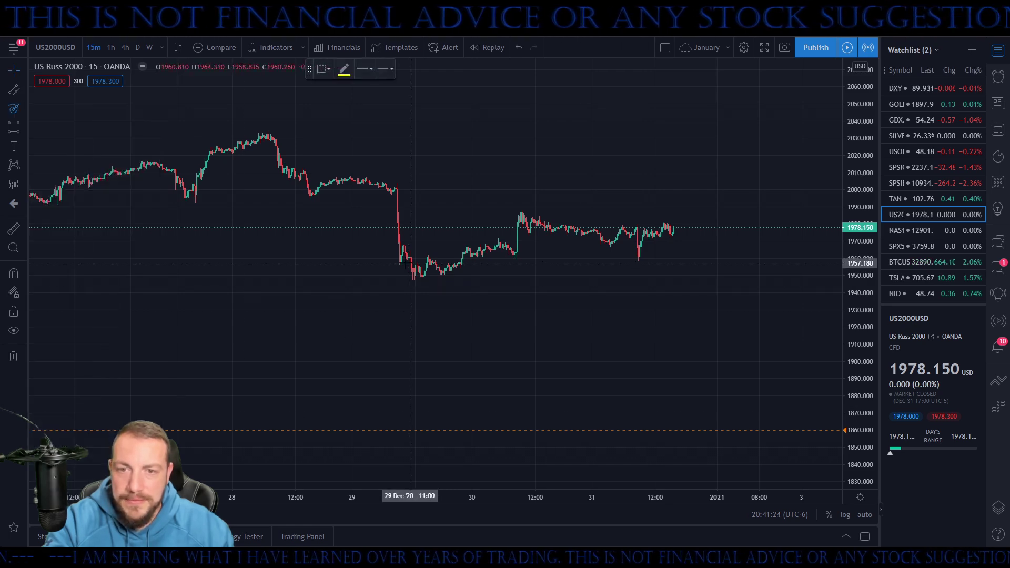
pyautogui.click(404, 262)
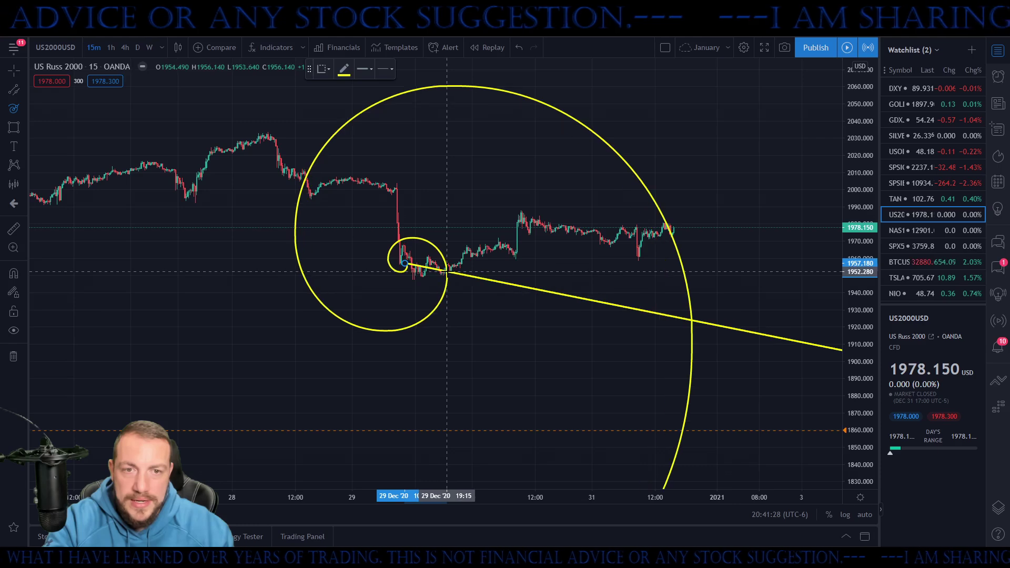
pyautogui.click(447, 272)
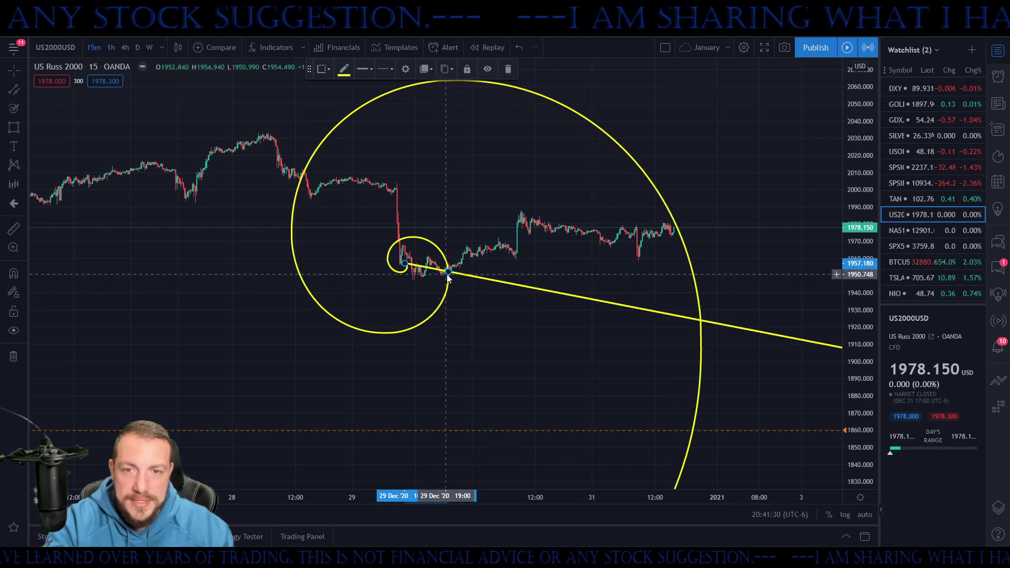
pyautogui.moveTo(448, 272); pyautogui.dragTo(449, 275)
pyautogui.click(564, 336)
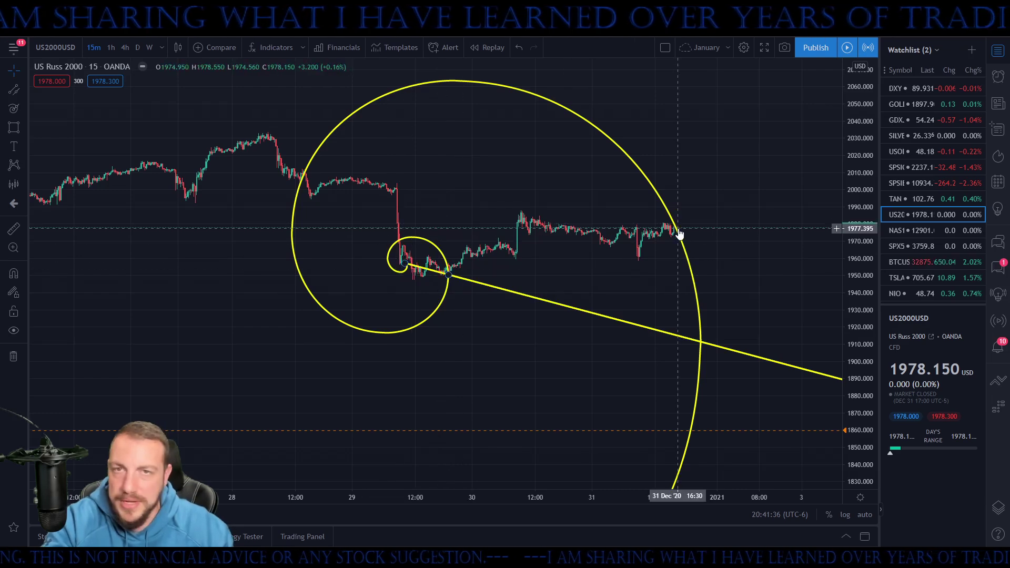
# Delete the Fib spiral from the US Russ 2000 chart
pyautogui.moveTo(853, 190); pyautogui.dragTo(831, 156)
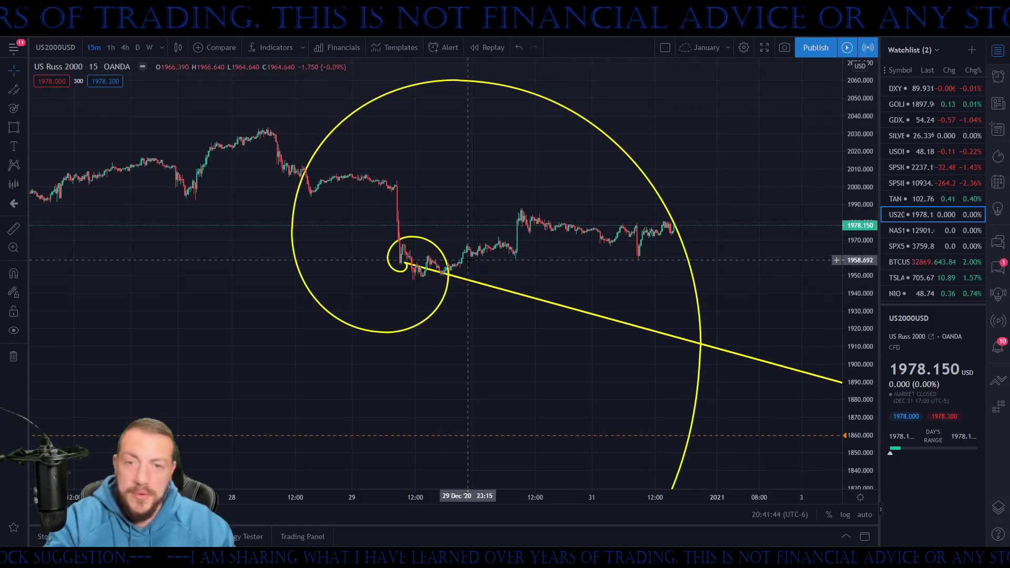
pyautogui.click(463, 278)
pyautogui.press('Delete')
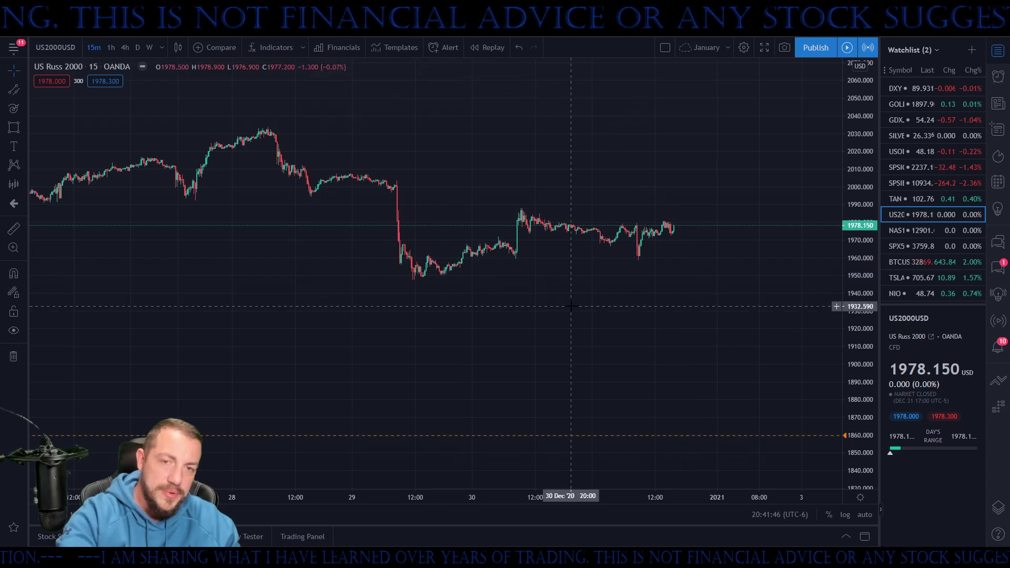
# Sketch a rising zigzag path with the Brush from the last candle up to about 2030
pyautogui.moveTo(571, 306); pyautogui.dragTo(662, 362)
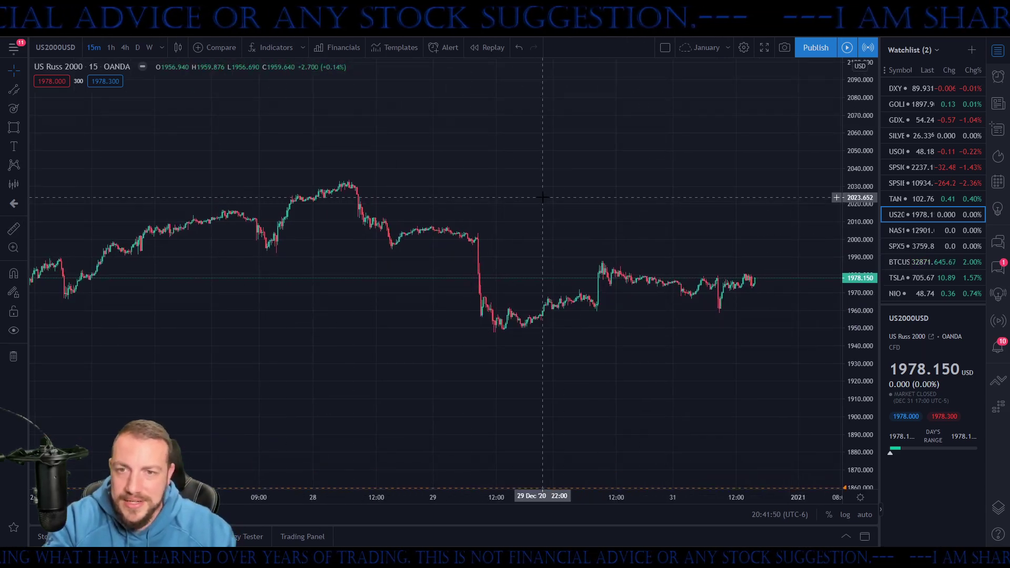
pyautogui.moveTo(385, 353); pyautogui.dragTo(432, 355)
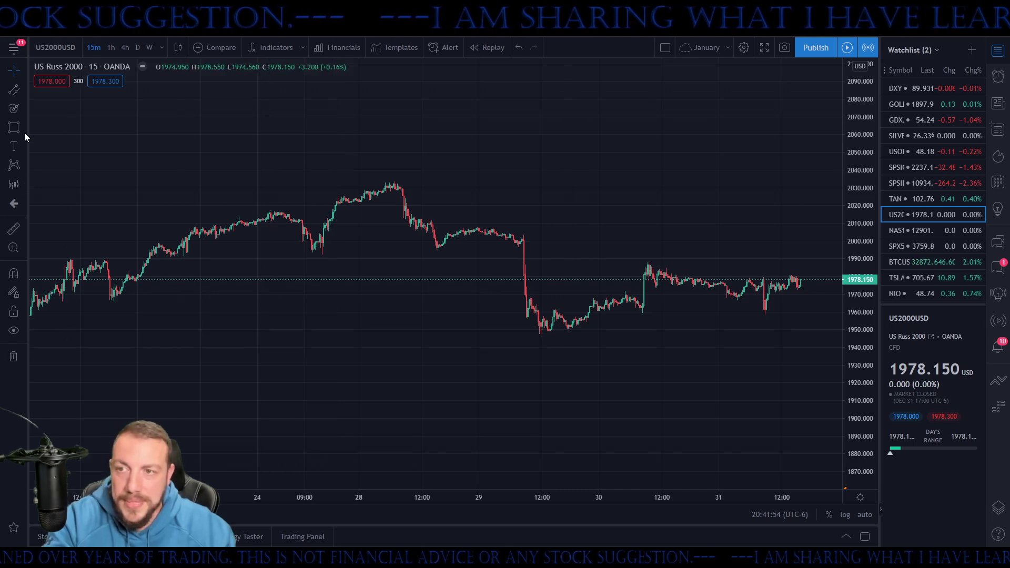
pyautogui.click(25, 108)
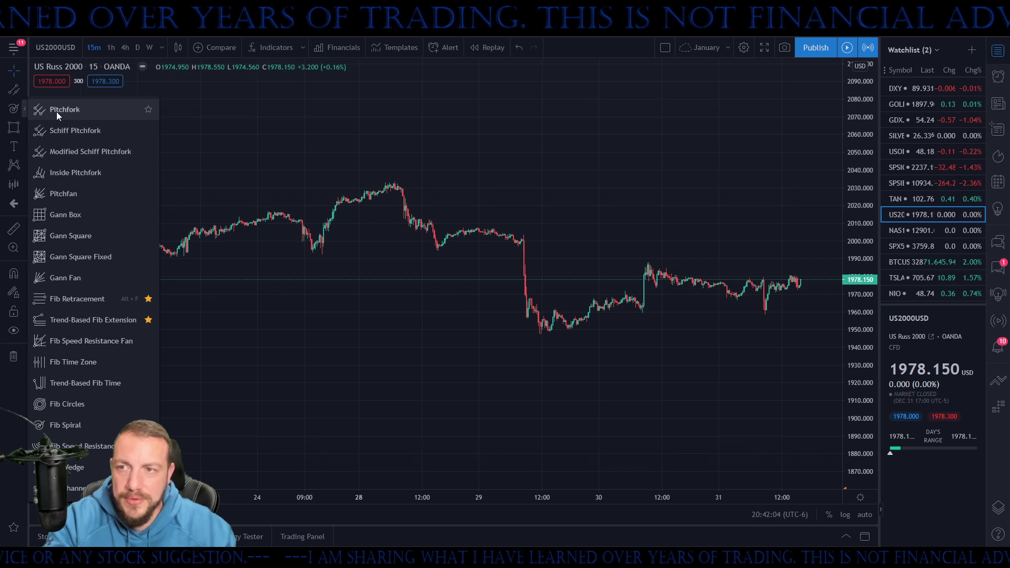
pyautogui.click(25, 108)
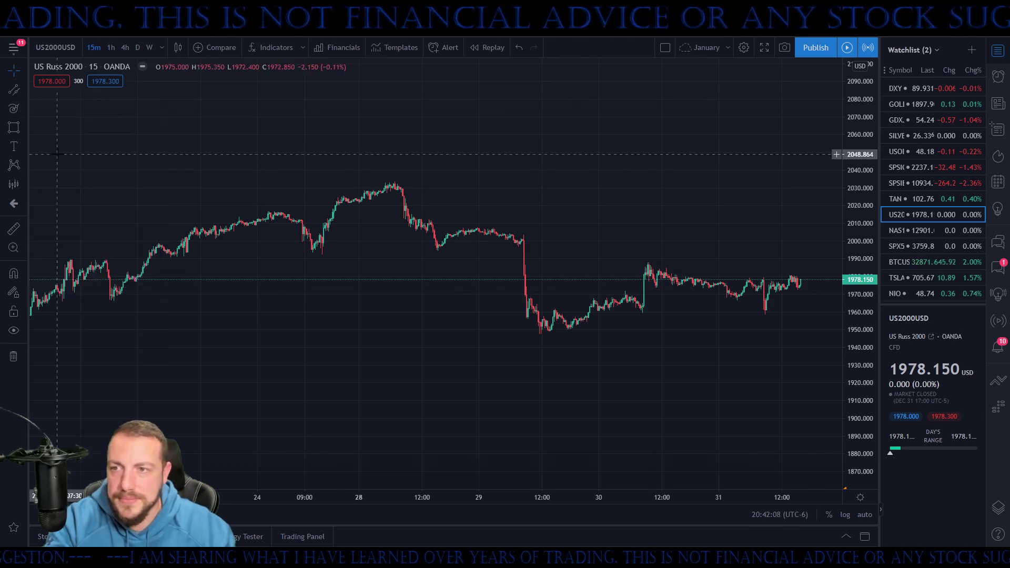
pyautogui.click(23, 126)
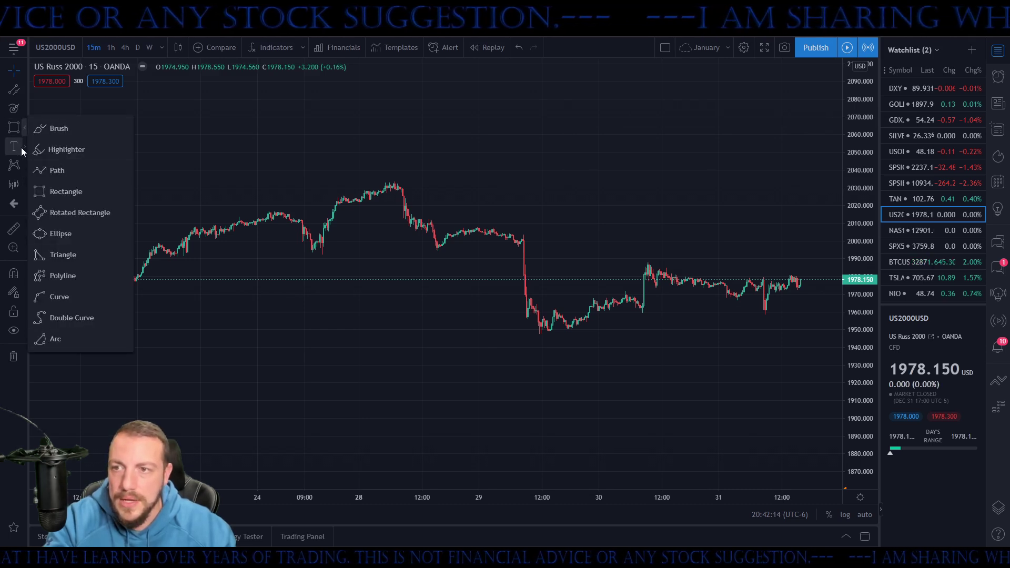
pyautogui.click(40, 131)
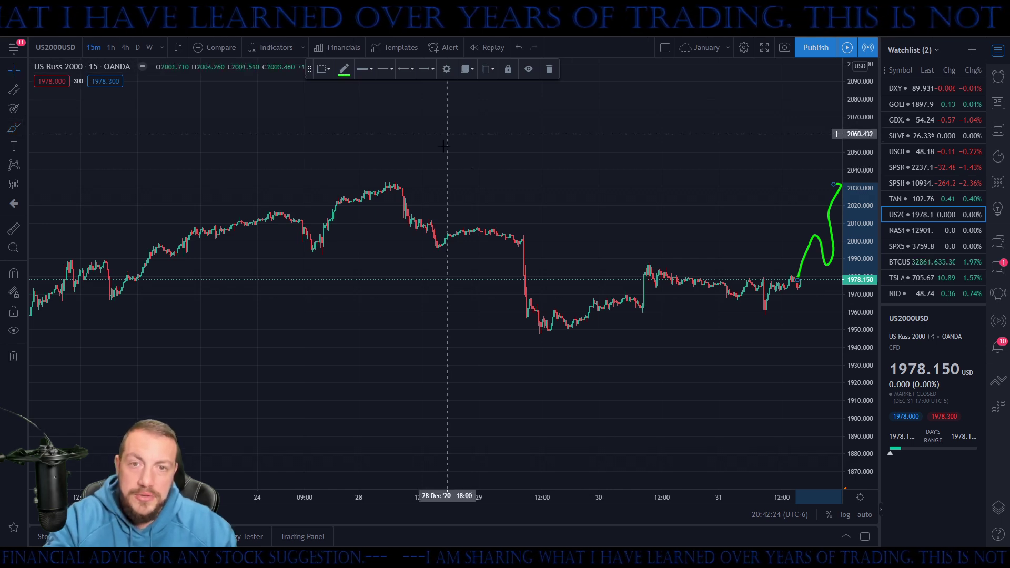
pyautogui.moveTo(644, 192); pyautogui.dragTo(250, 192)
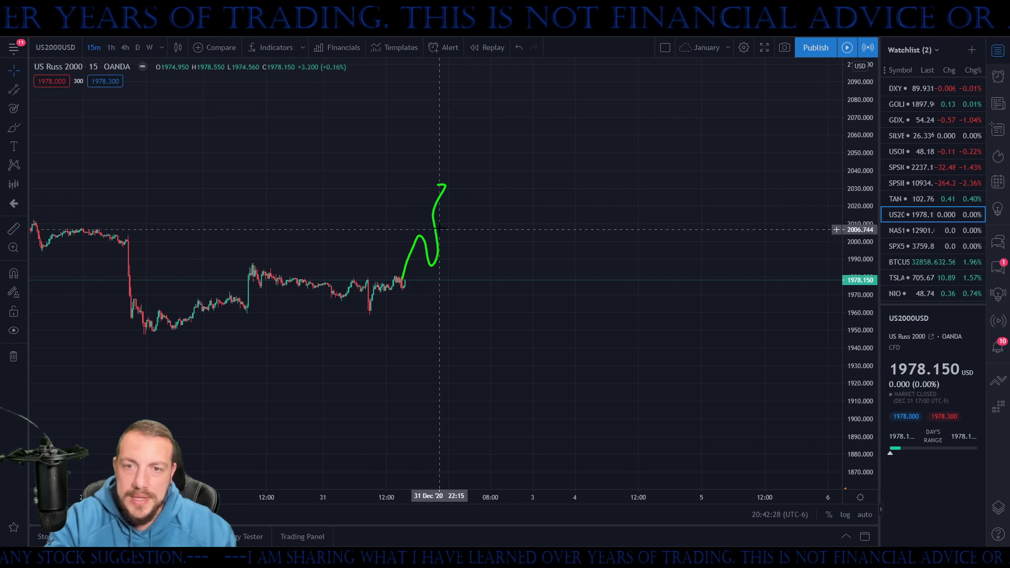
# Delete the green brush path from the US Russ 2000 chart
pyautogui.click(434, 225)
pyautogui.press('Delete')
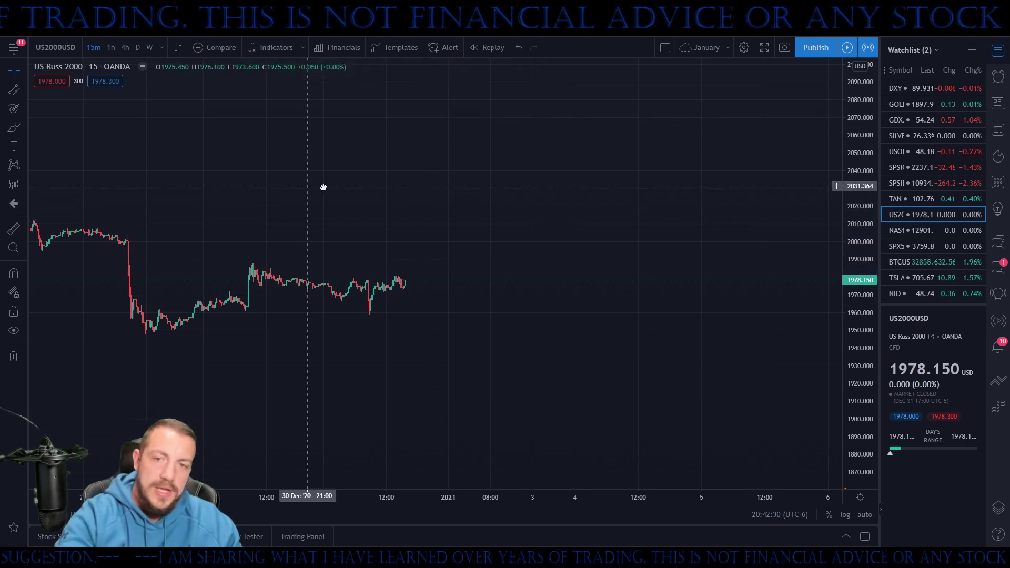
pyautogui.moveTo(323, 187); pyautogui.dragTo(671, 213)
pyautogui.moveTo(857, 265); pyautogui.dragTo(865, 63)
pyautogui.moveTo(662, 220); pyautogui.dragTo(683, 221)
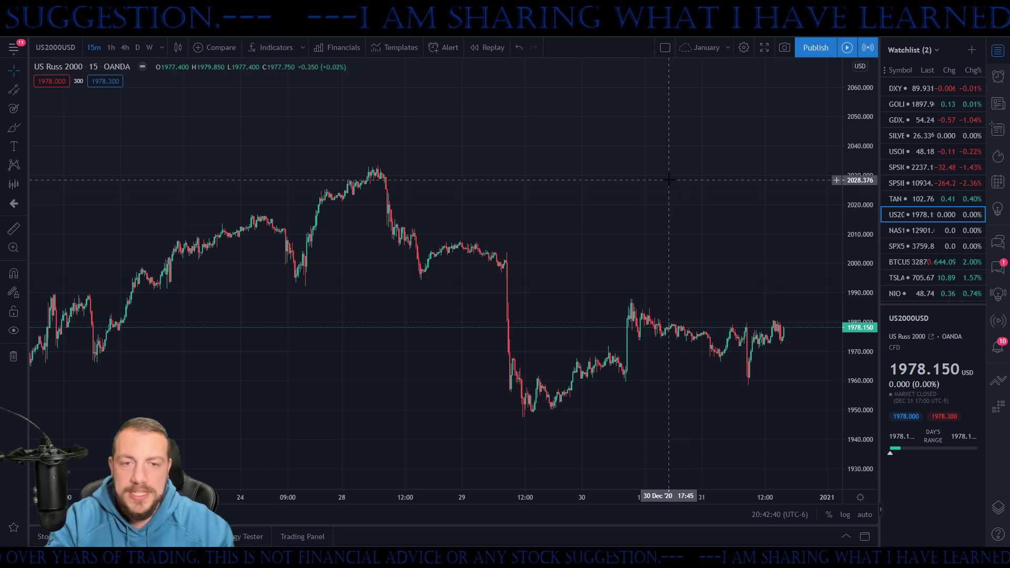
pyautogui.moveTo(737, 308); pyautogui.dragTo(740, 264)
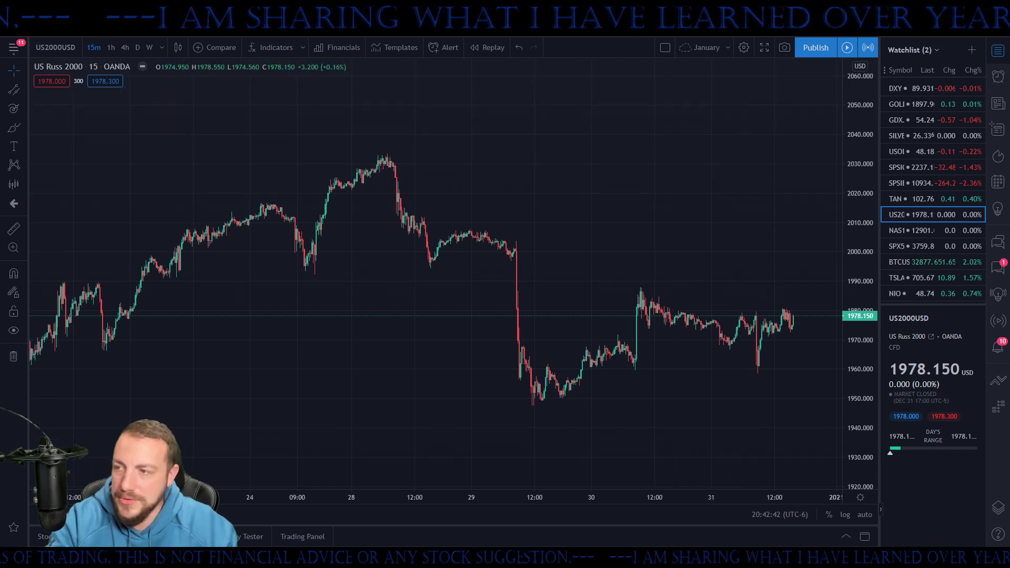